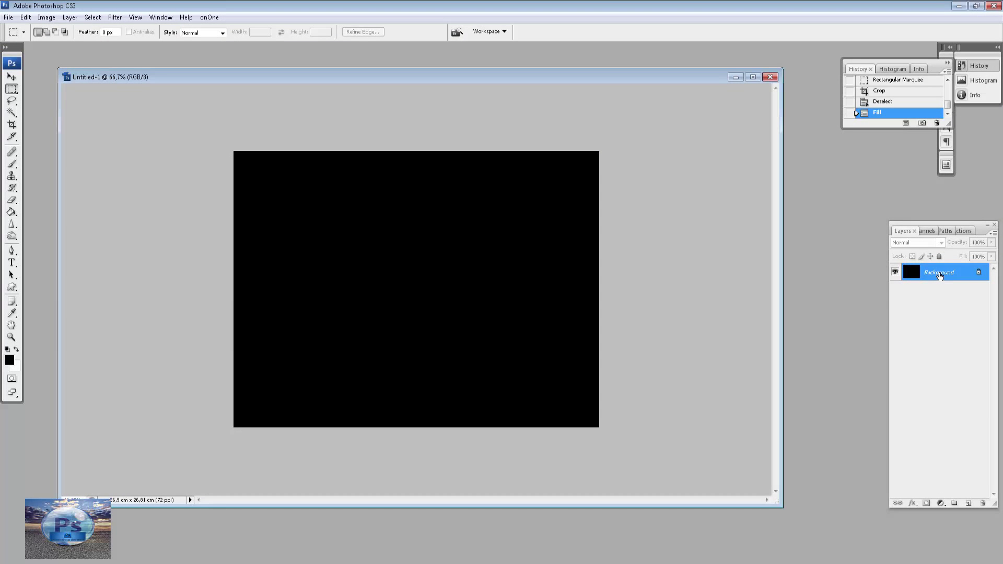
Duplicate the black Background layer to create a Background copy above it
drag(940, 276, 968, 503)
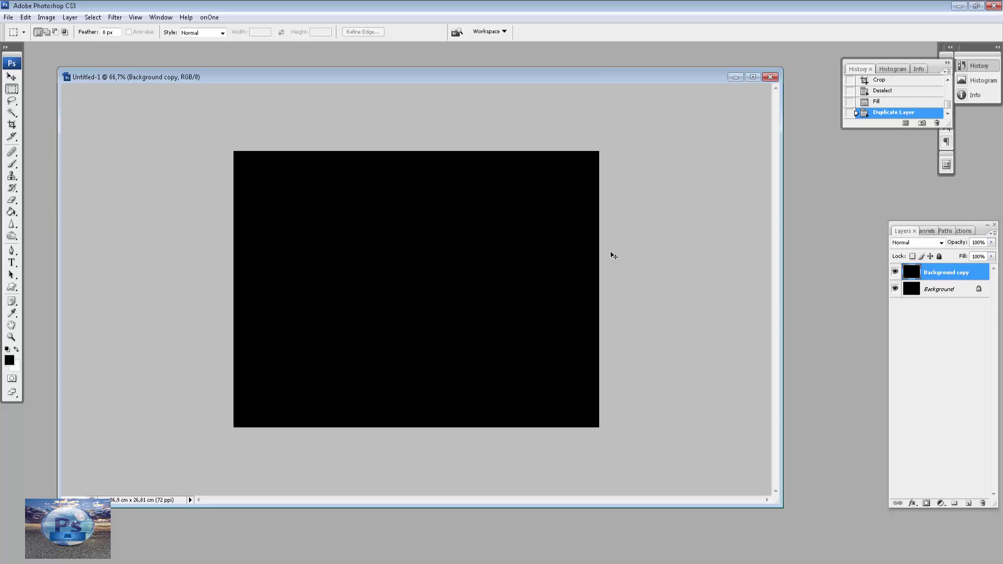
Show rulers and drag a vertical and a horizontal guide crossing at the canvas centre
key(ctrl+r)
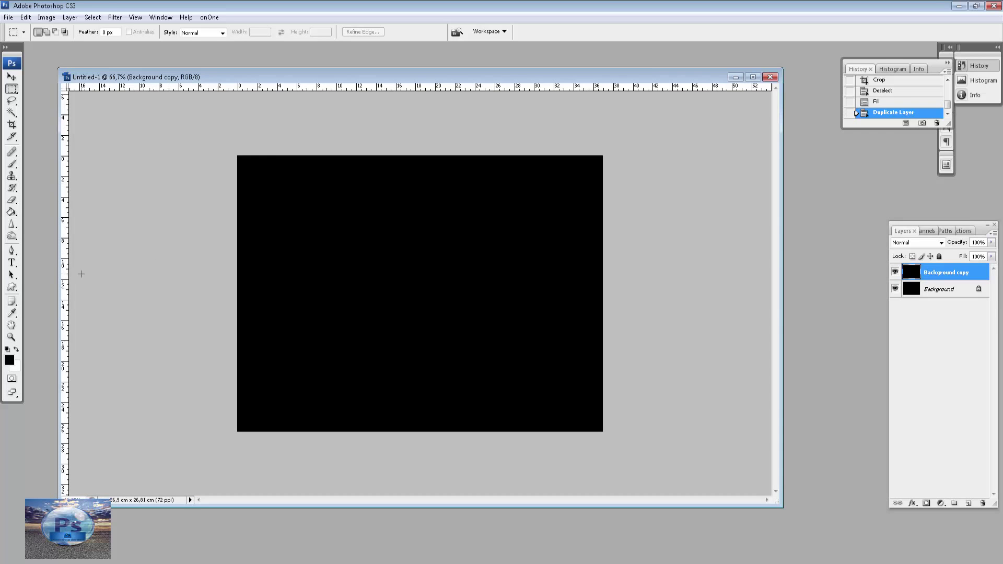
drag(66, 293, 422, 300)
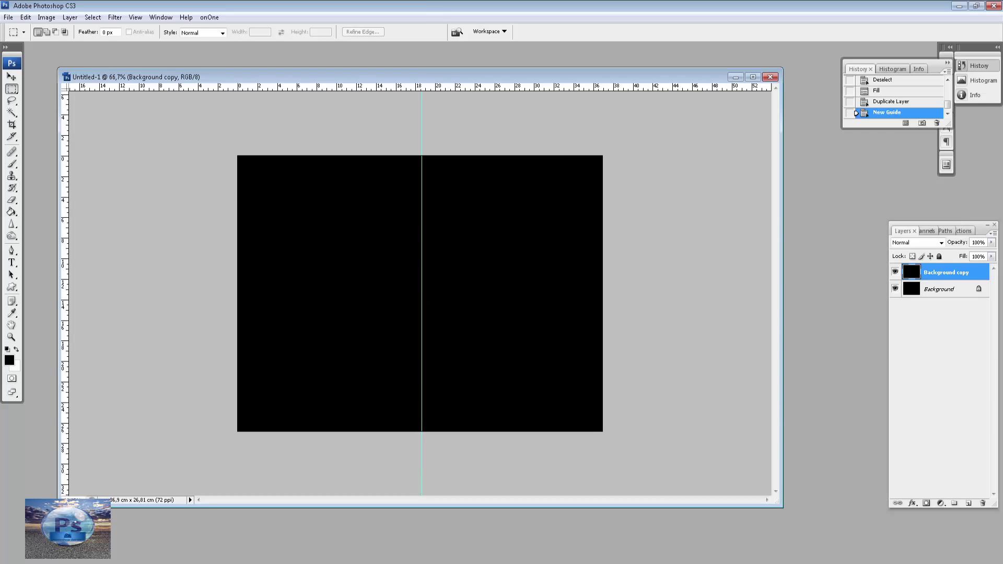
mouse_move(424, 88)
mouse_down()
mouse_move(437, 308)
mouse_move(440, 292)
mouse_up()
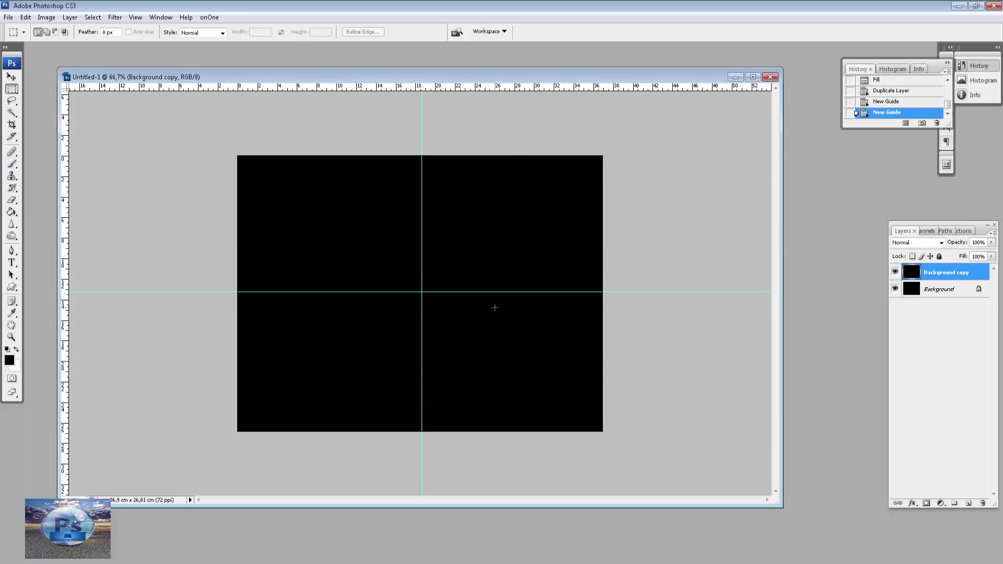
drag(11, 212, 47, 212)
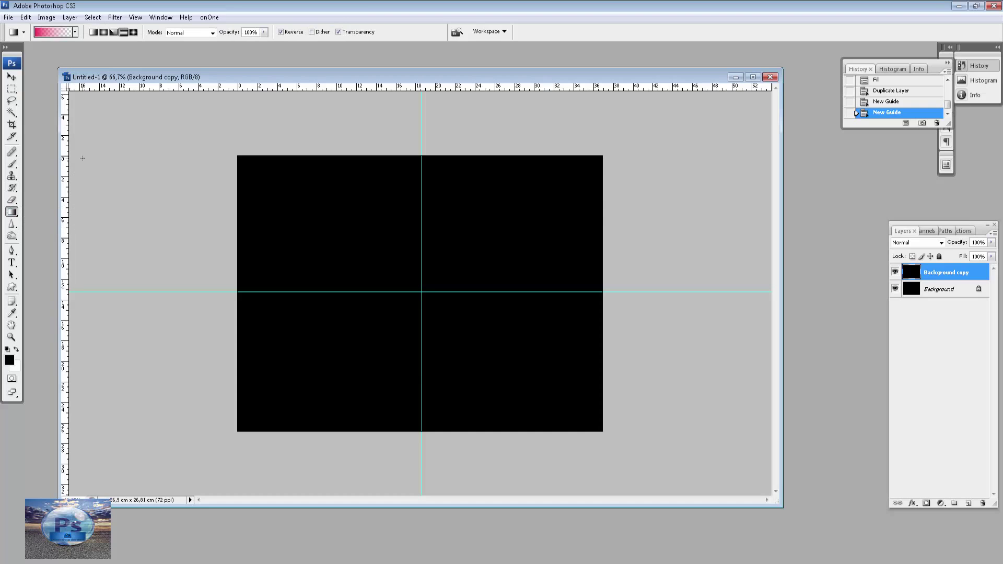
Fill the Background copy with a radial Foreground-to-Background gradient dragged outward from the guide crossing
click(93, 32)
click(50, 34)
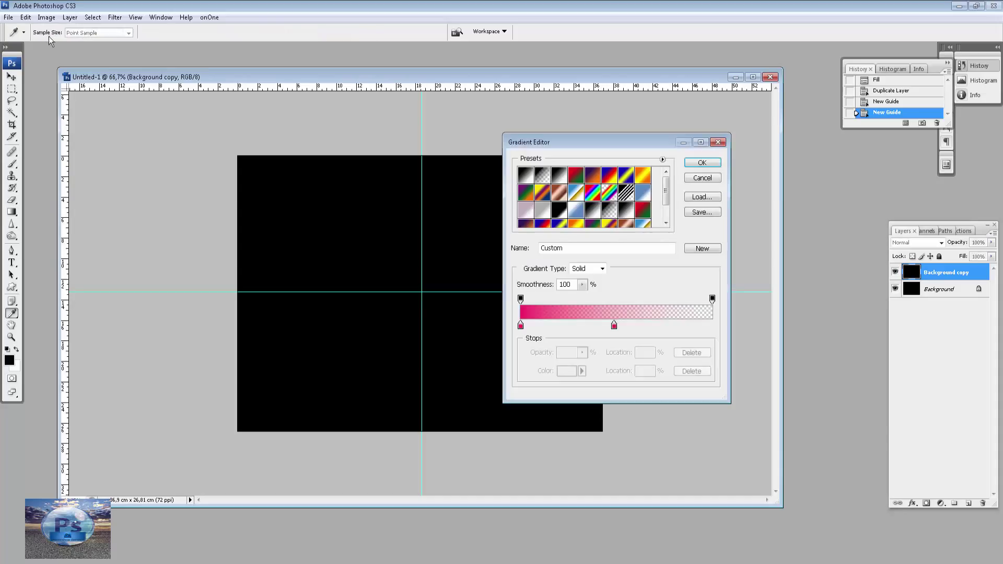
click(527, 174)
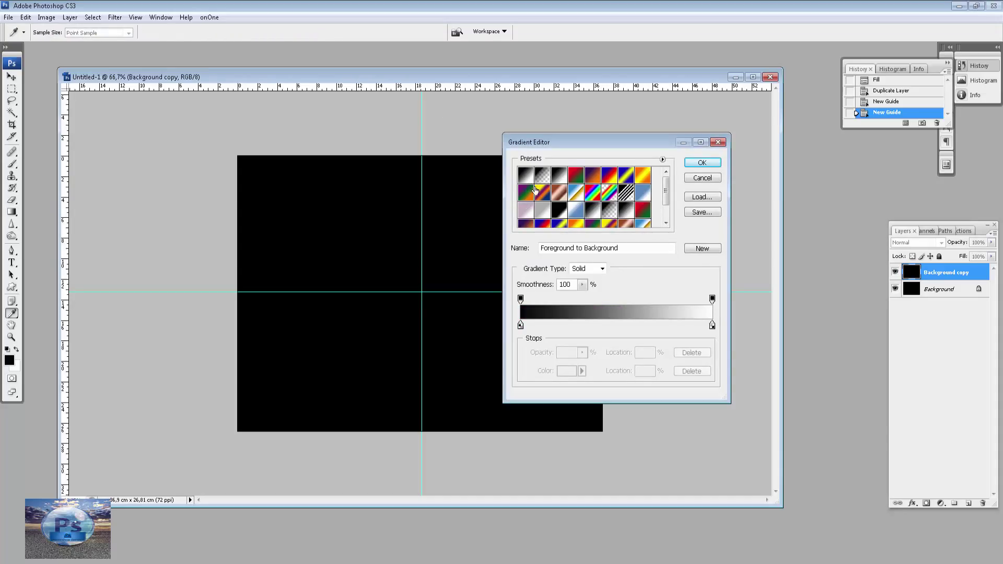
click(702, 162)
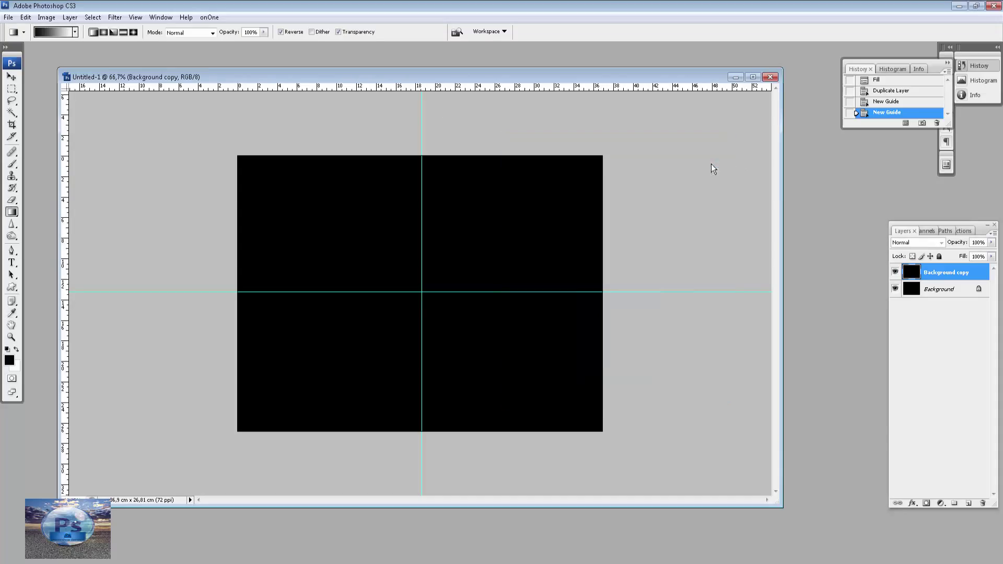
click(104, 32)
drag(421, 292, 604, 293)
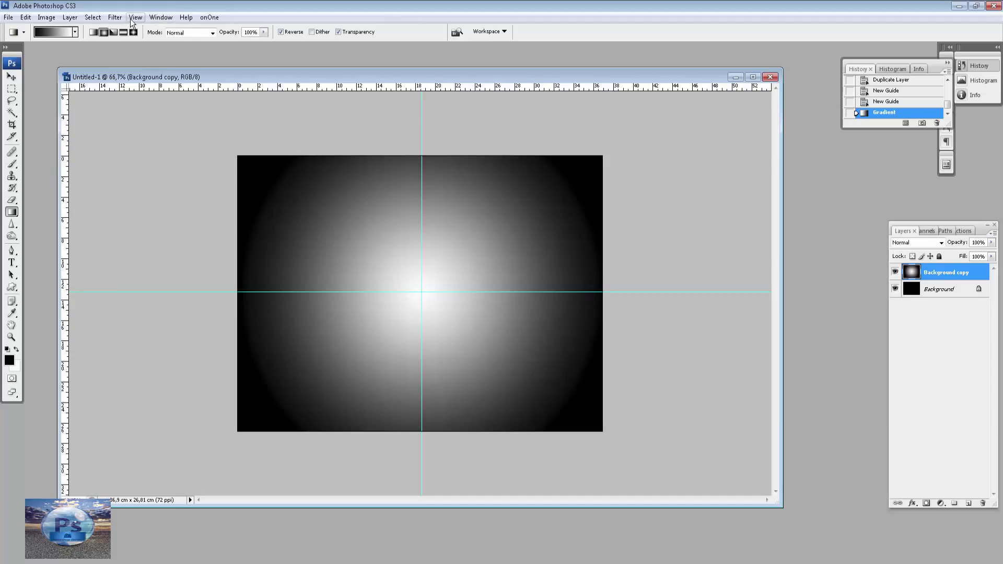
Apply the Diffuse Glow filter from the Filter Gallery's Distort group to the gradient
click(115, 18)
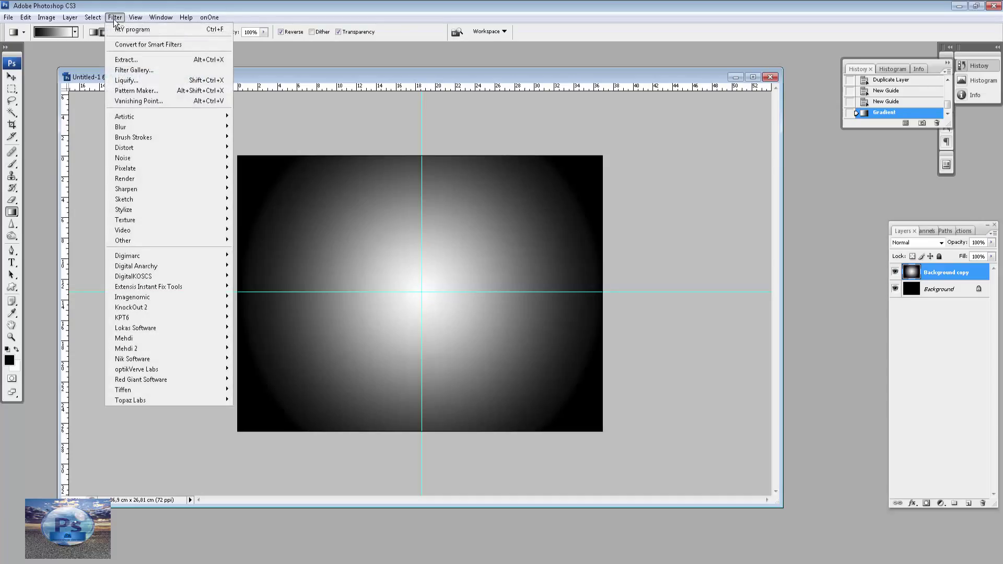
click(143, 68)
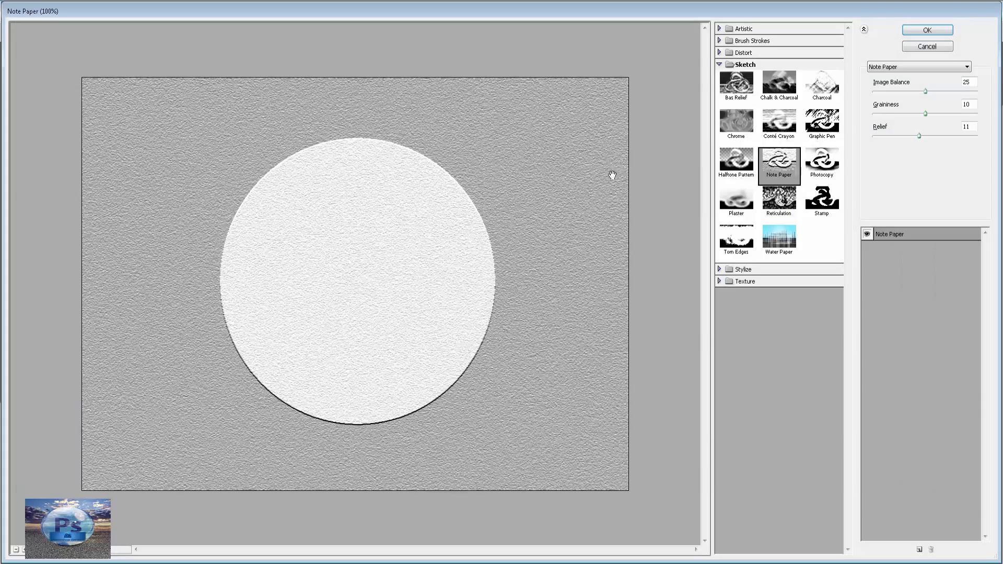
click(752, 66)
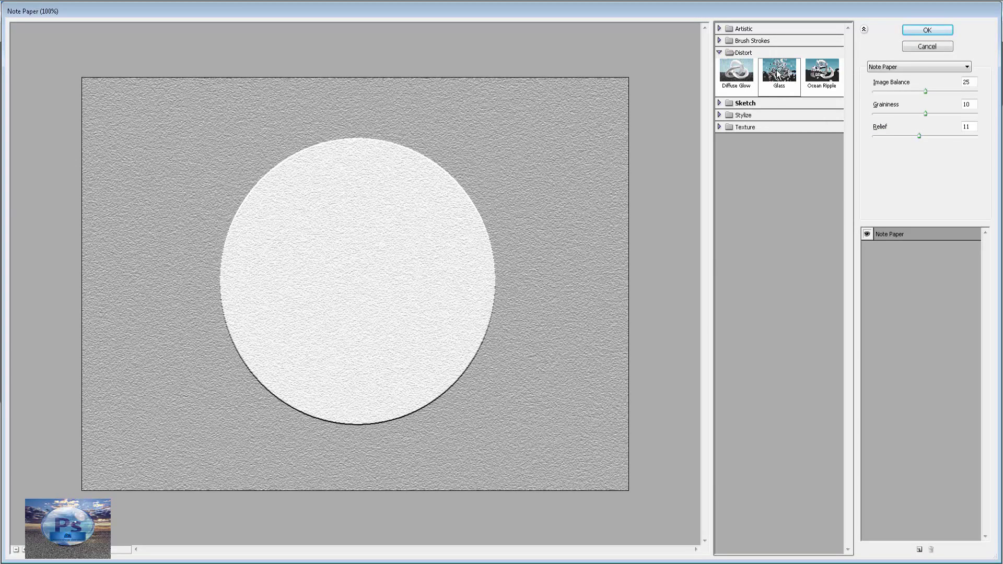
click(751, 76)
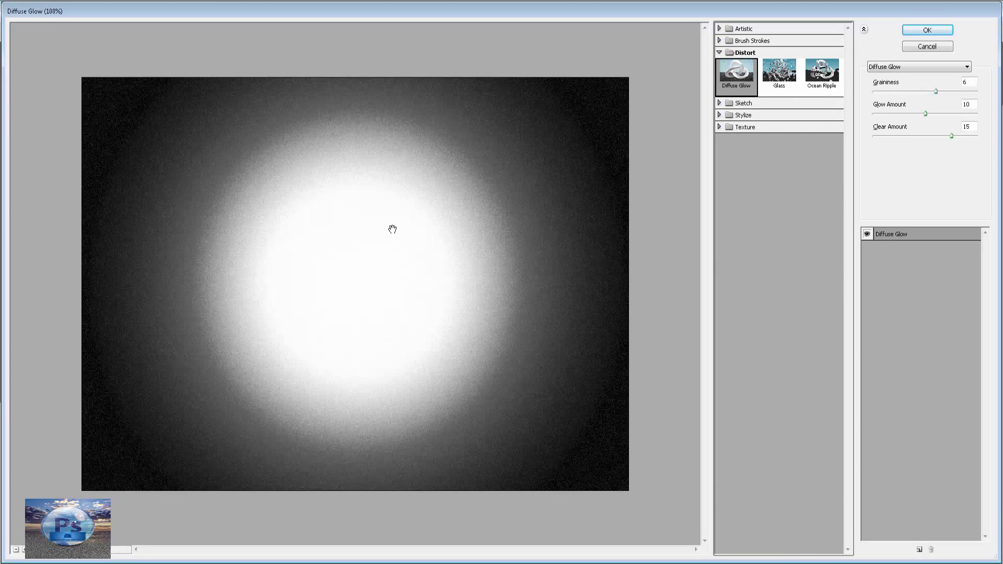
click(927, 31)
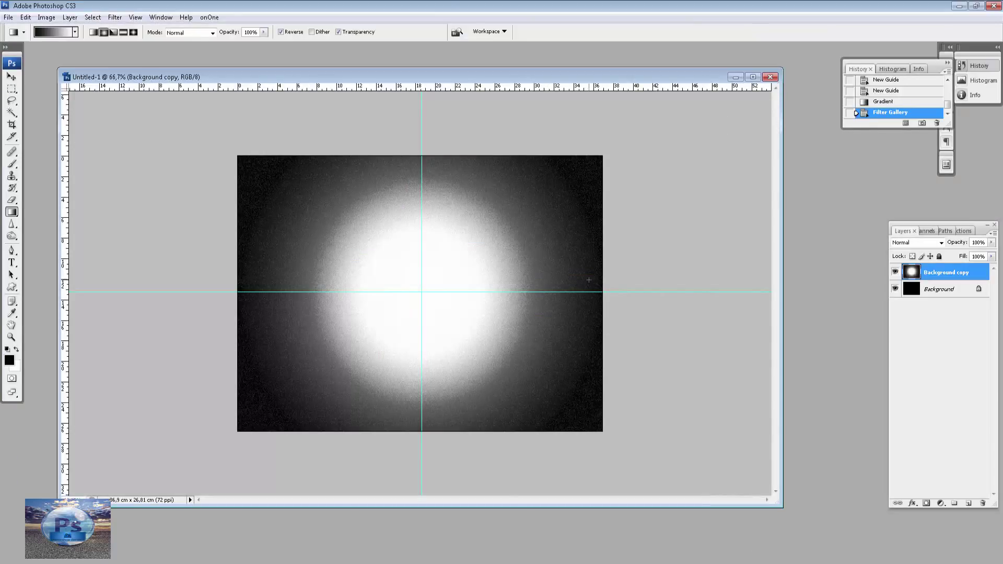
key(u)
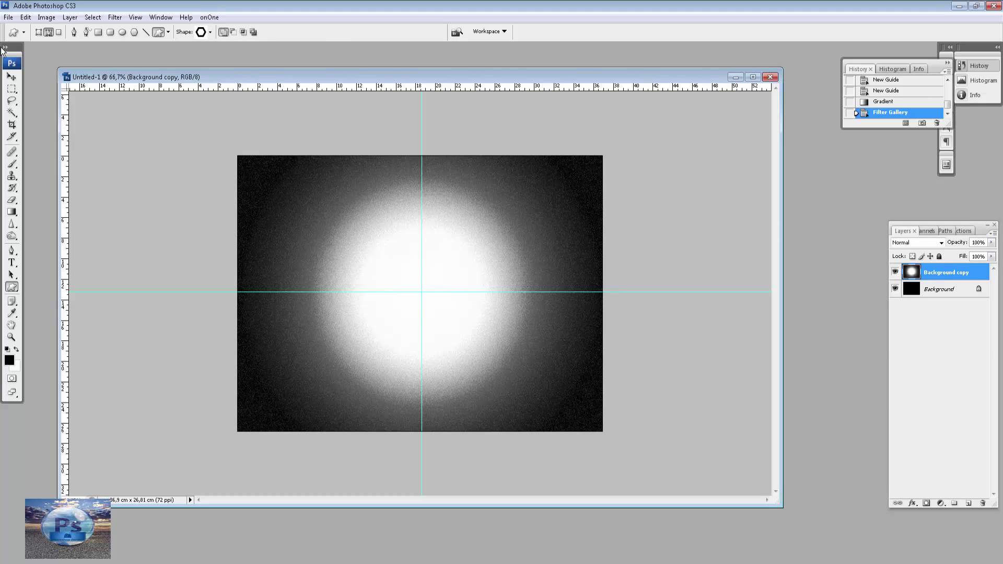
Draw a black hexagon frame shape layer and move it left of the guide crossing
click(38, 32)
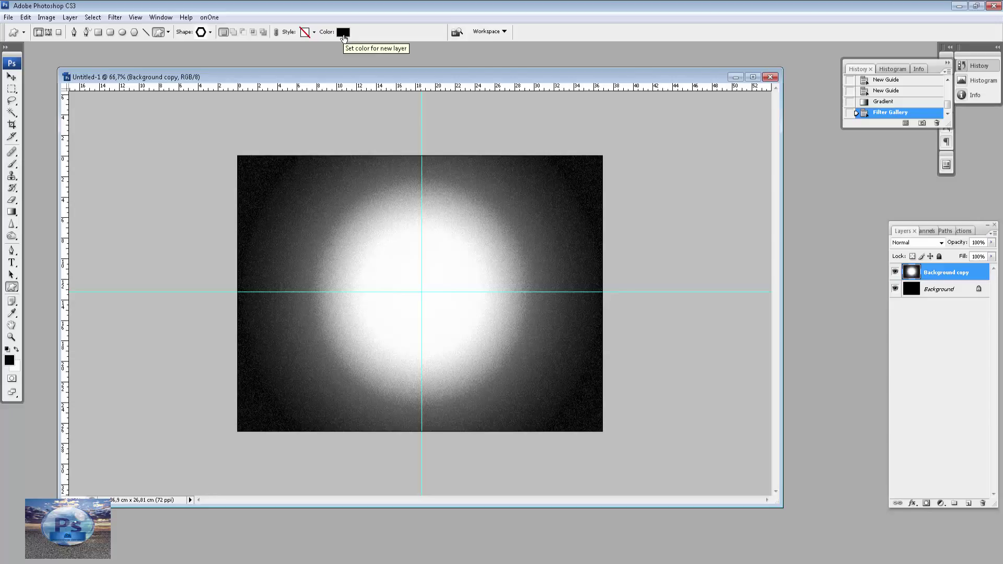
click(343, 36)
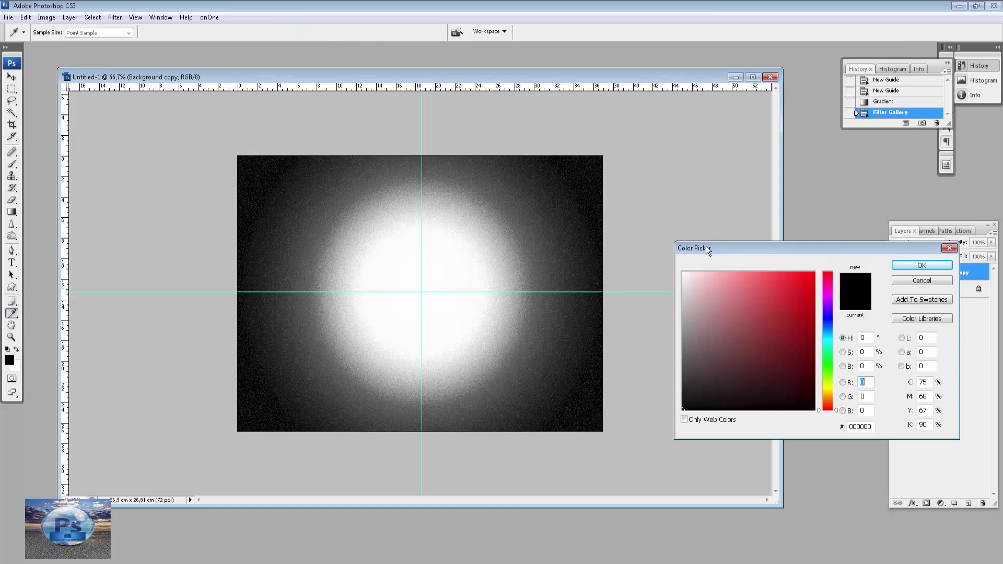
click(923, 266)
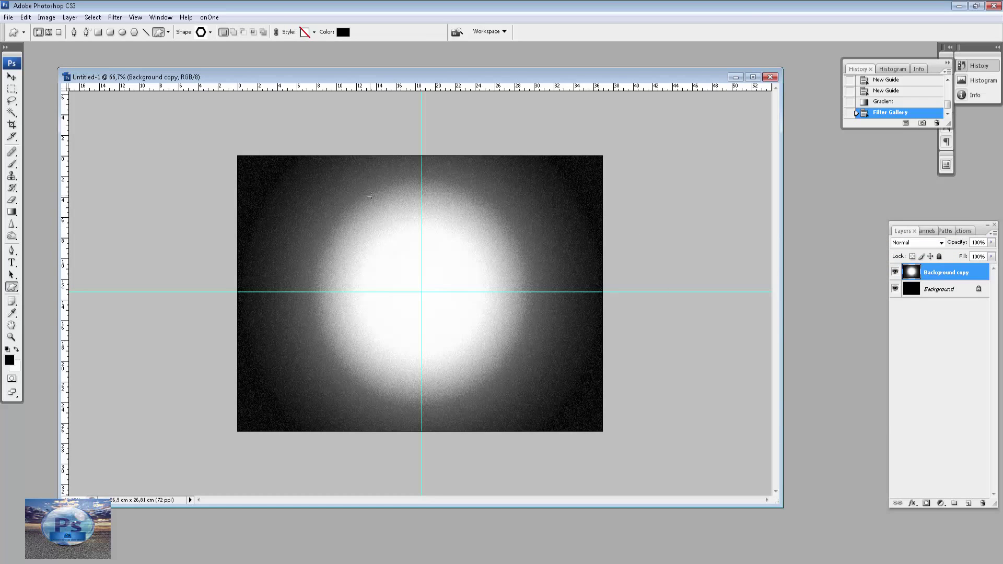
drag(371, 196, 522, 326)
drag(522, 326, 556, 355)
key(v)
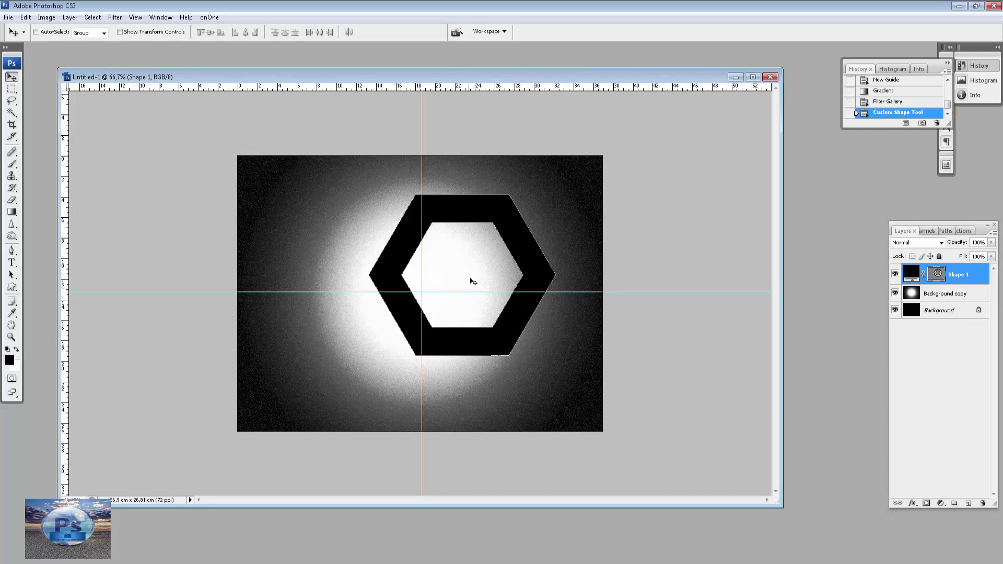
drag(479, 291, 433, 302)
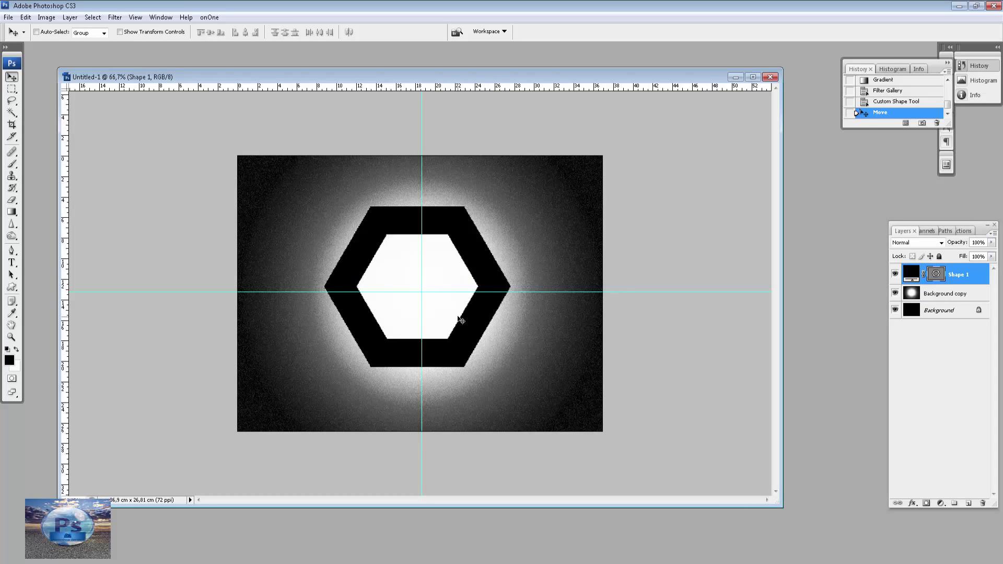
drag(460, 314, 394, 318)
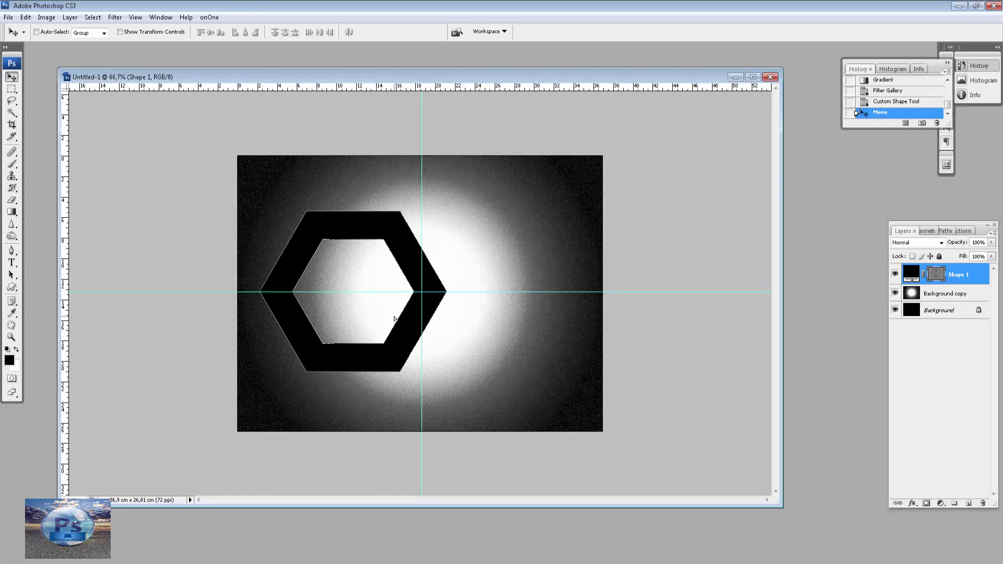
Merge the hexagon shape into a new empty Layer 1 and open its layer styles
key(u)
click(968, 503)
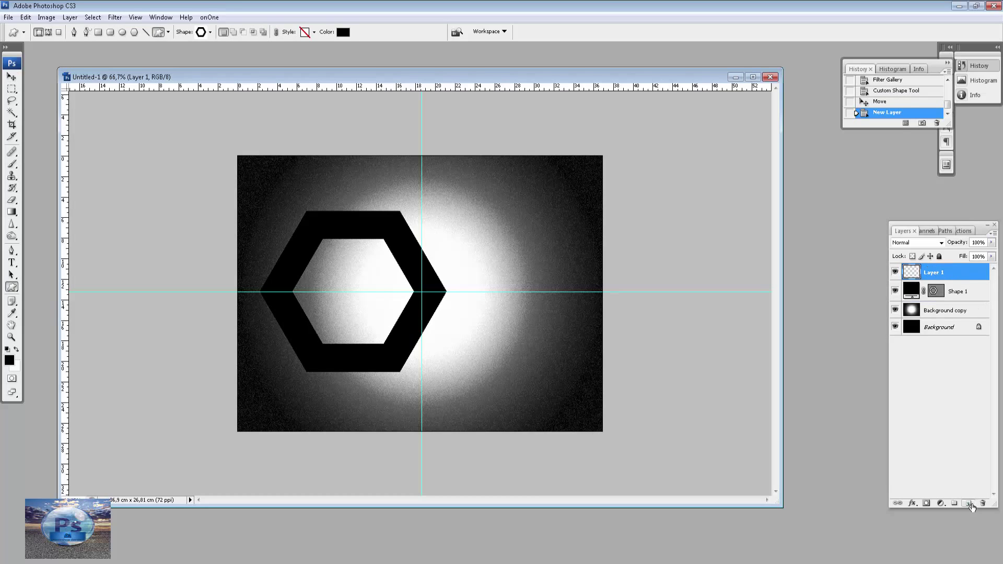
shift+click(968, 290)
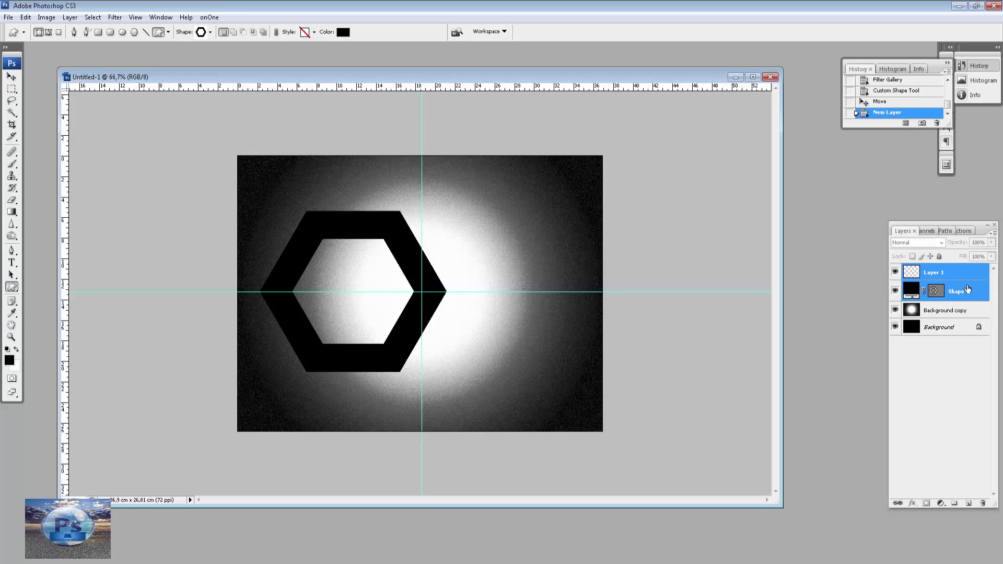
key(ctrl+e)
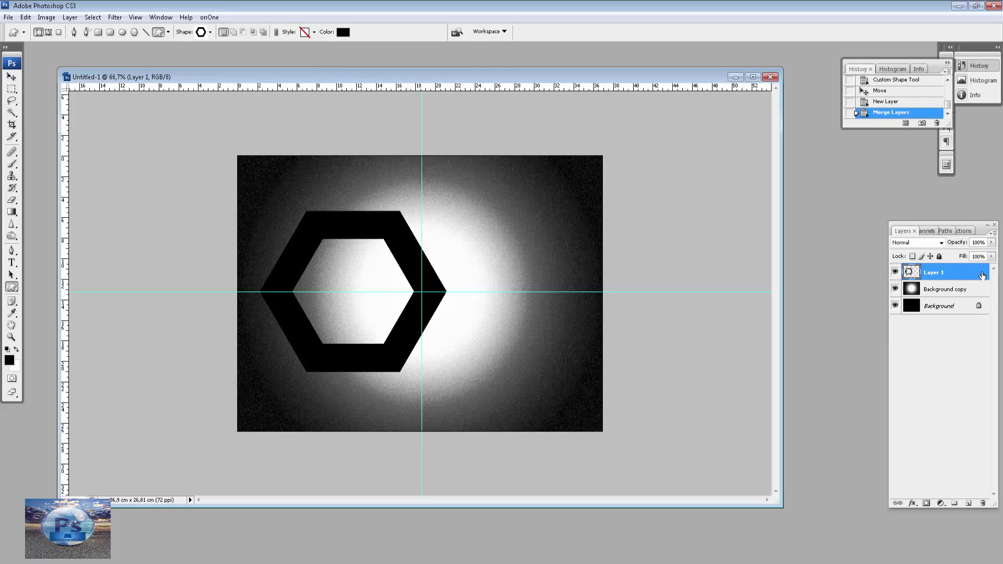
double_click(982, 274)
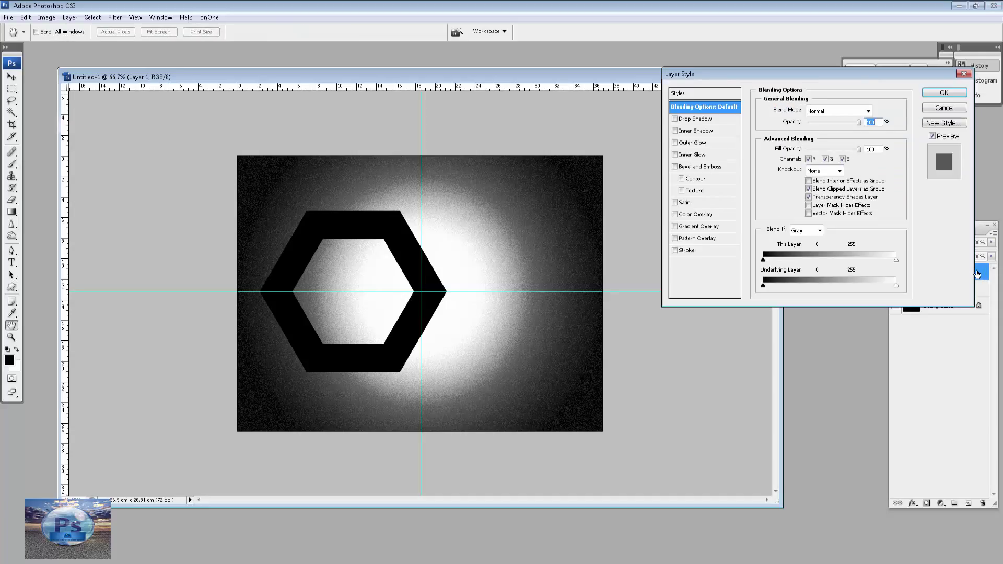
Enable Inner Glow with Normal blend, 100% opacity, Precise technique and choke 100
click(695, 155)
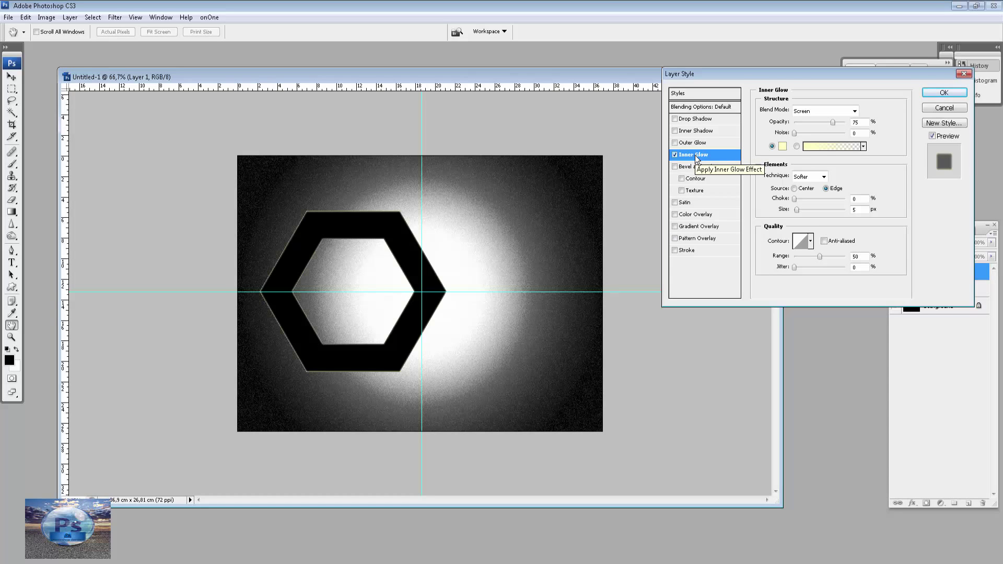
click(825, 109)
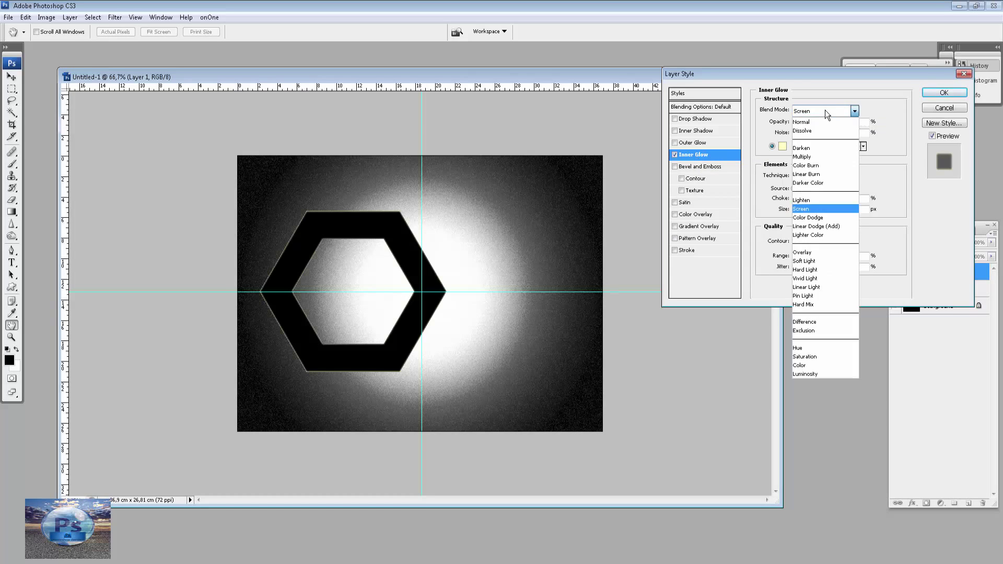
click(816, 125)
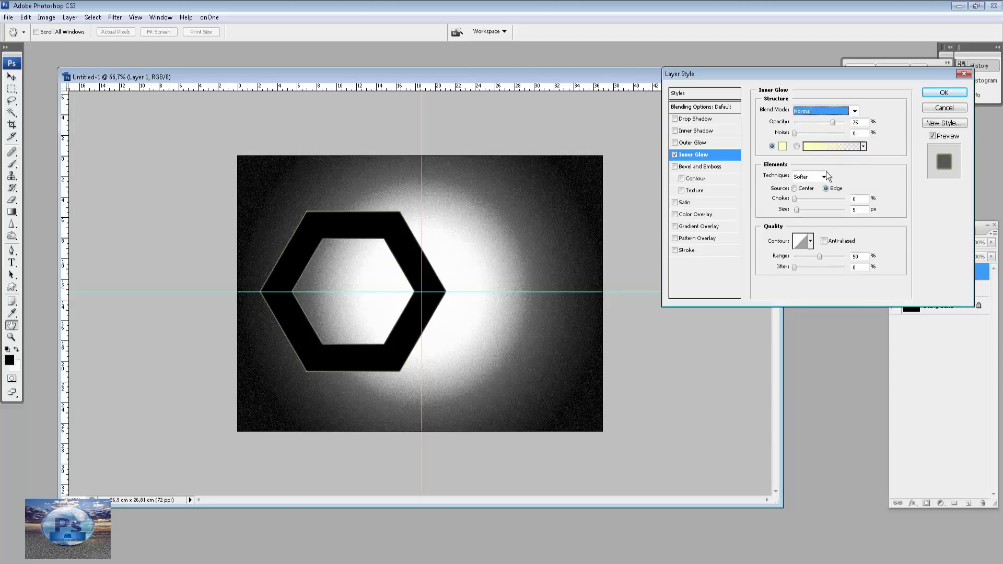
drag(834, 122, 851, 123)
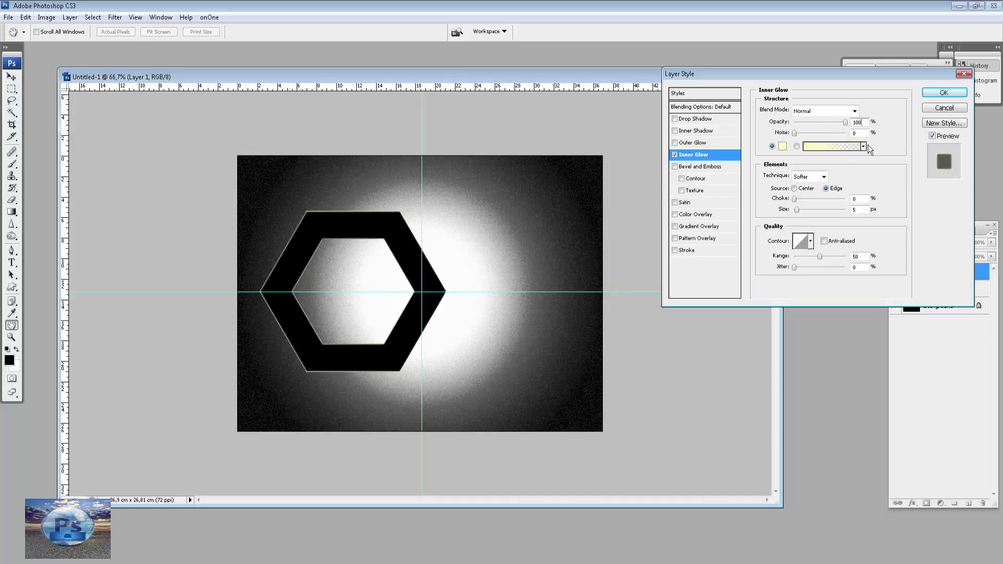
click(823, 177)
click(815, 197)
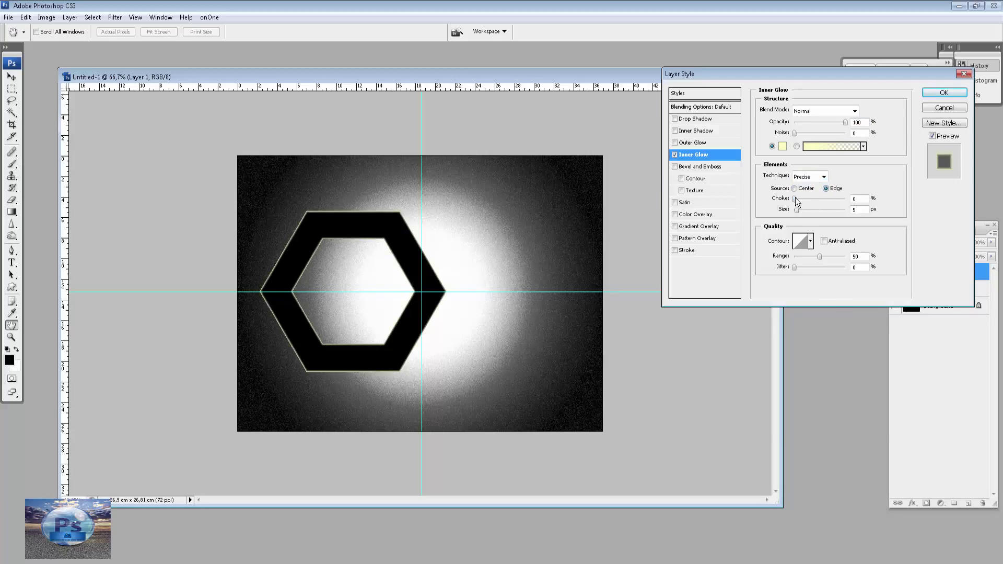
drag(795, 198, 889, 204)
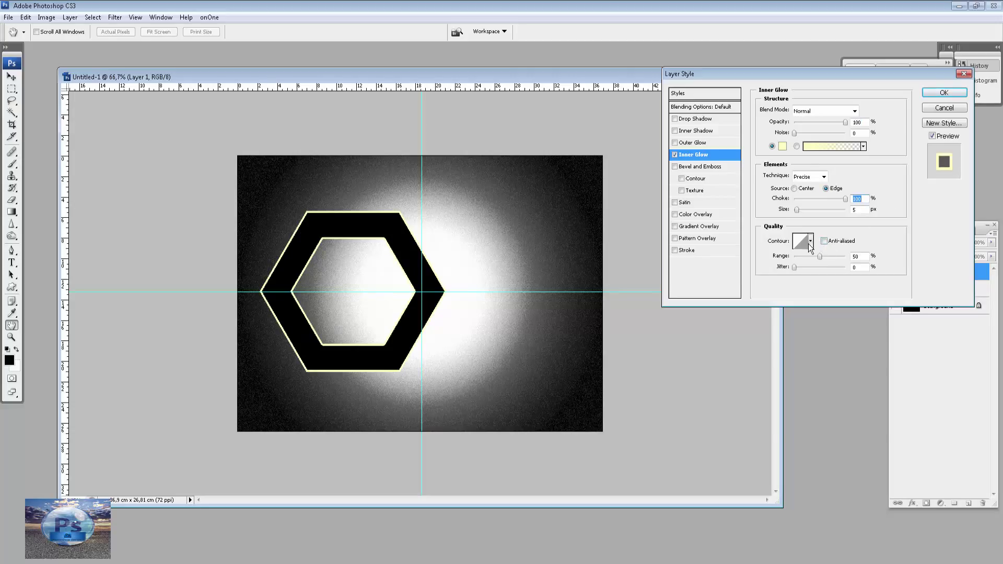
Set the inner glow colour to vivid magenta and widen its size to about 21 px
click(782, 147)
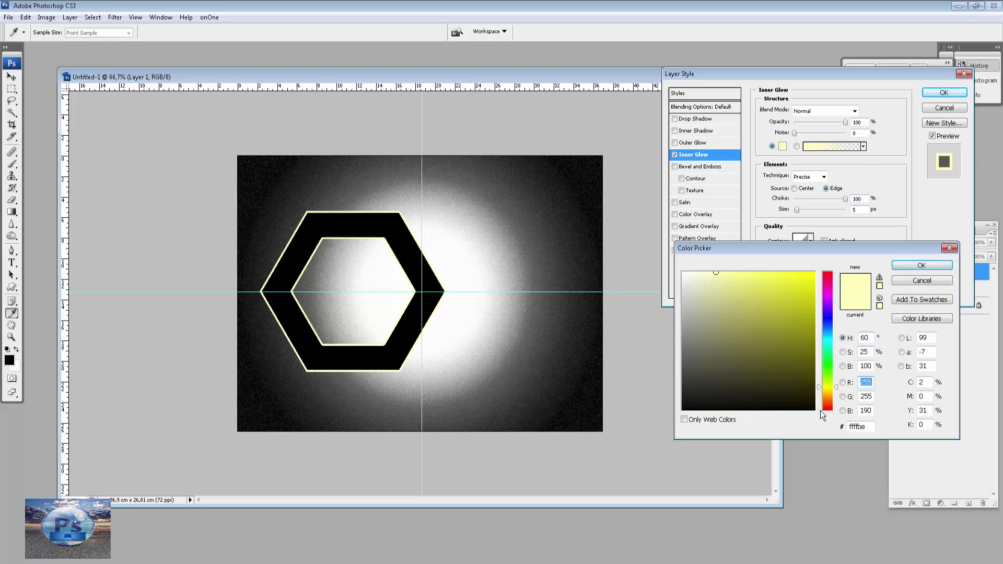
click(830, 291)
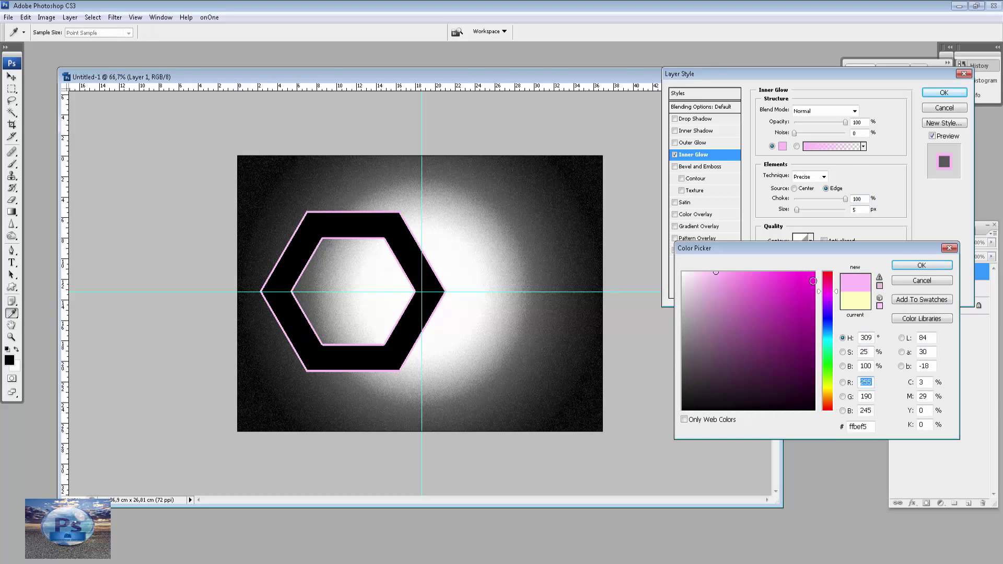
click(810, 275)
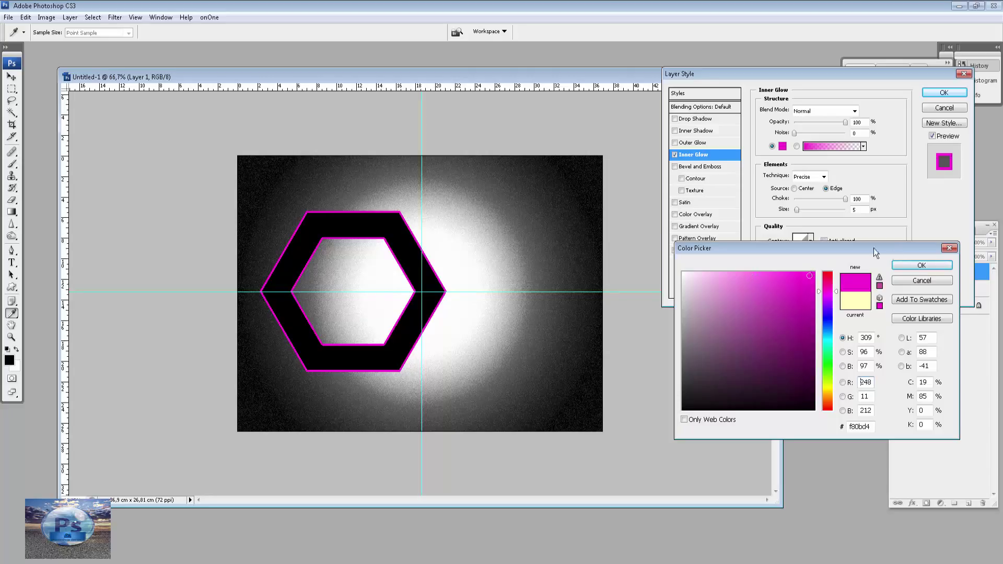
click(927, 266)
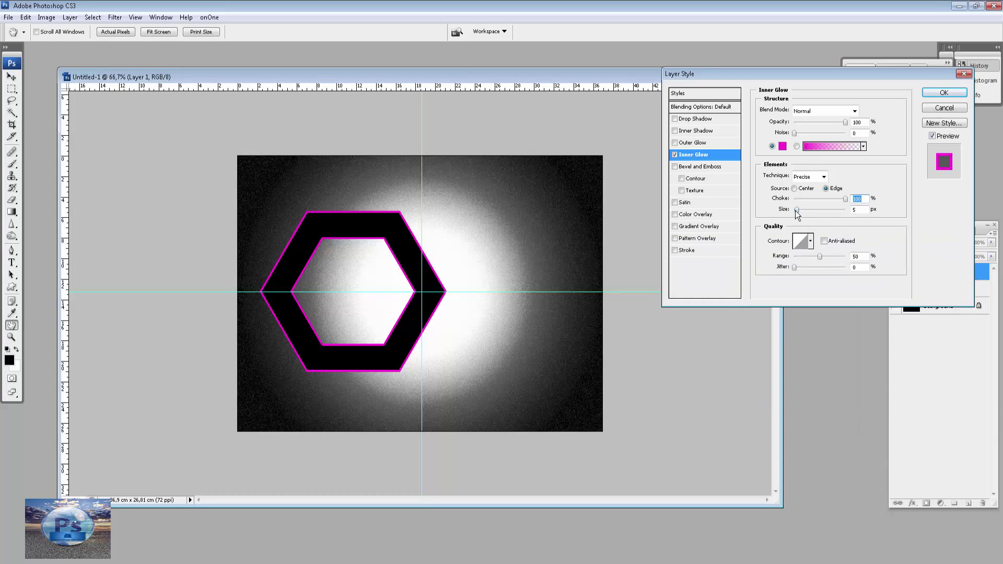
drag(797, 210, 803, 209)
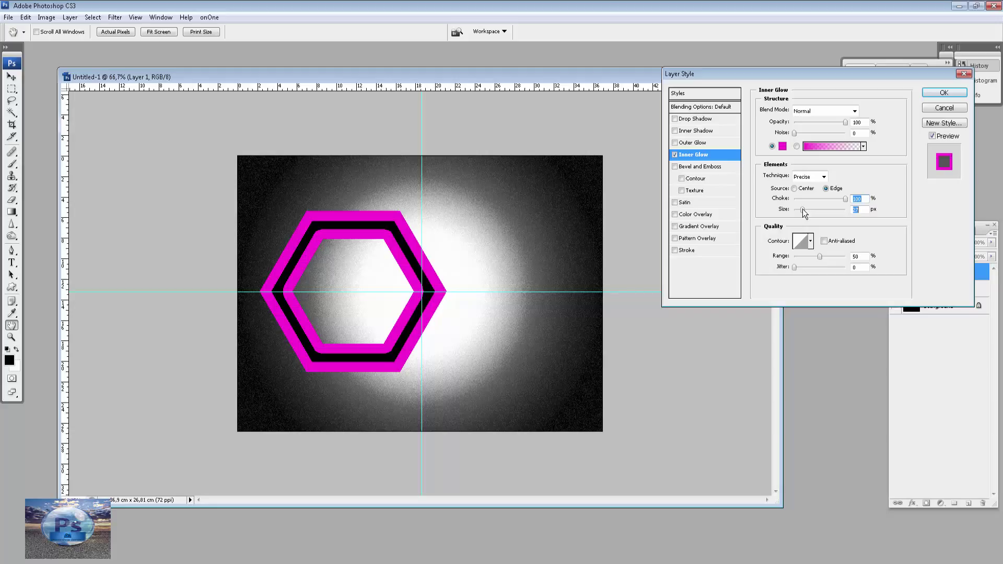
drag(802, 209, 802, 210)
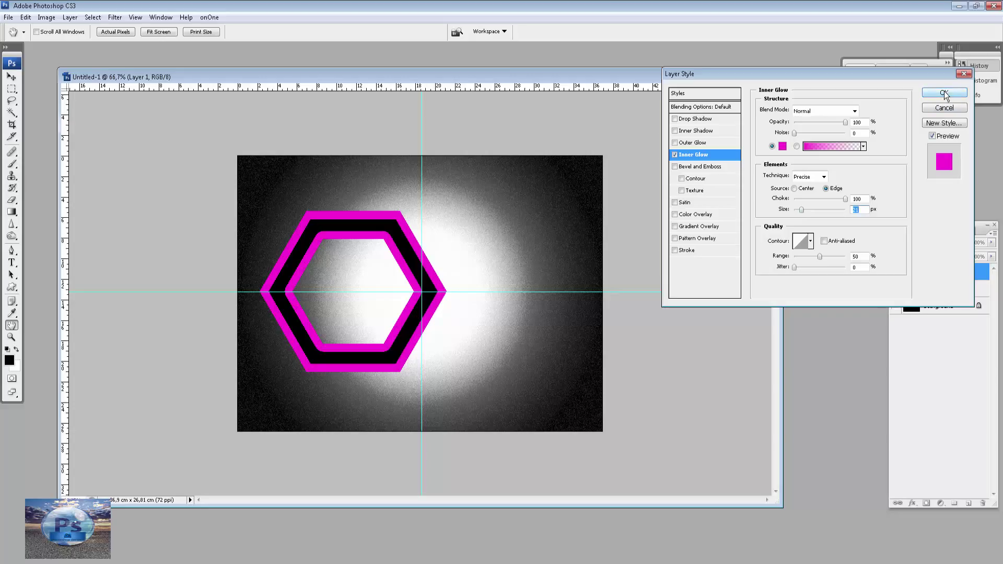
drag(946, 95, 894, 119)
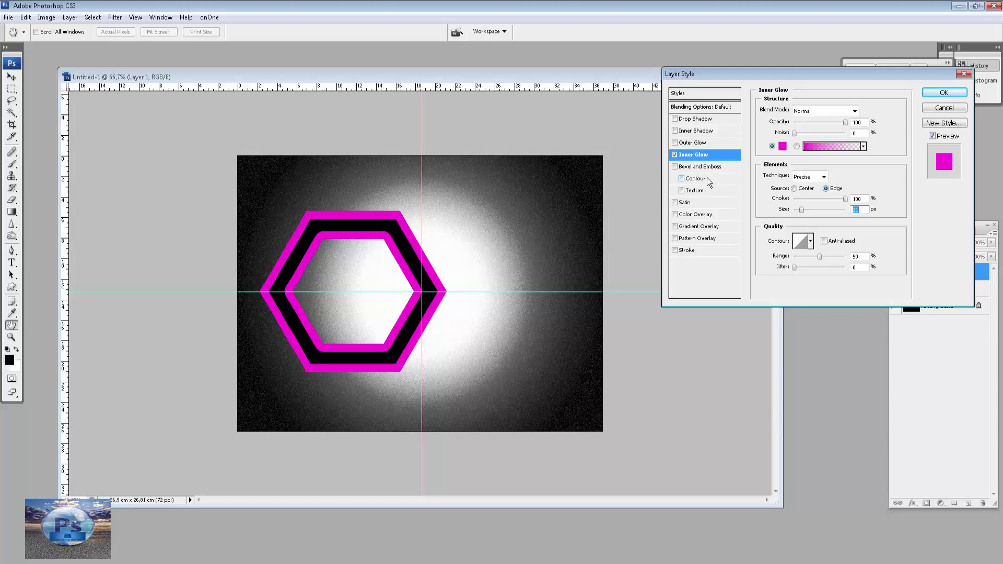
Add a 16 px dark grey (5c5656) stroke, apply the layer style, and hide the guides
click(688, 251)
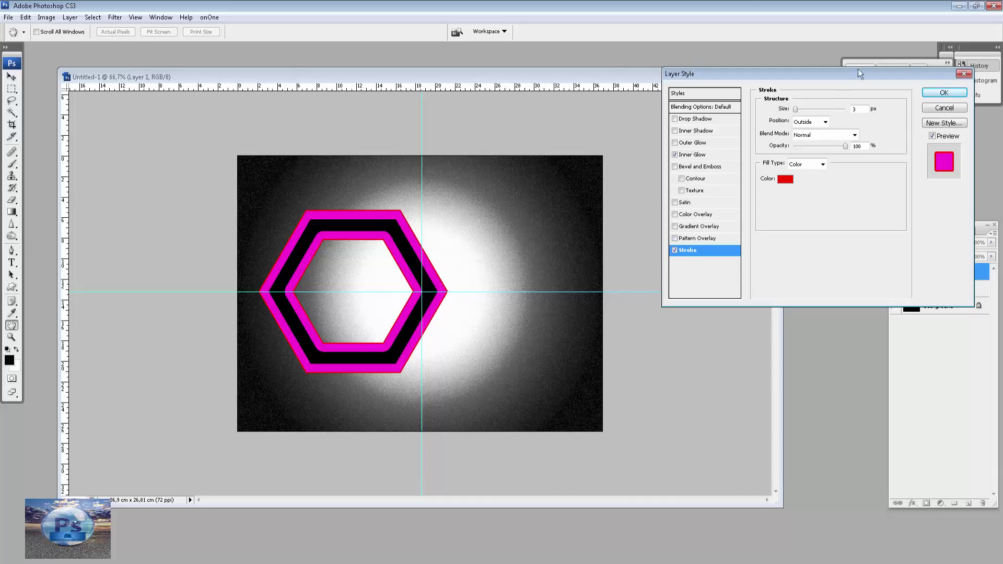
drag(796, 109, 800, 112)
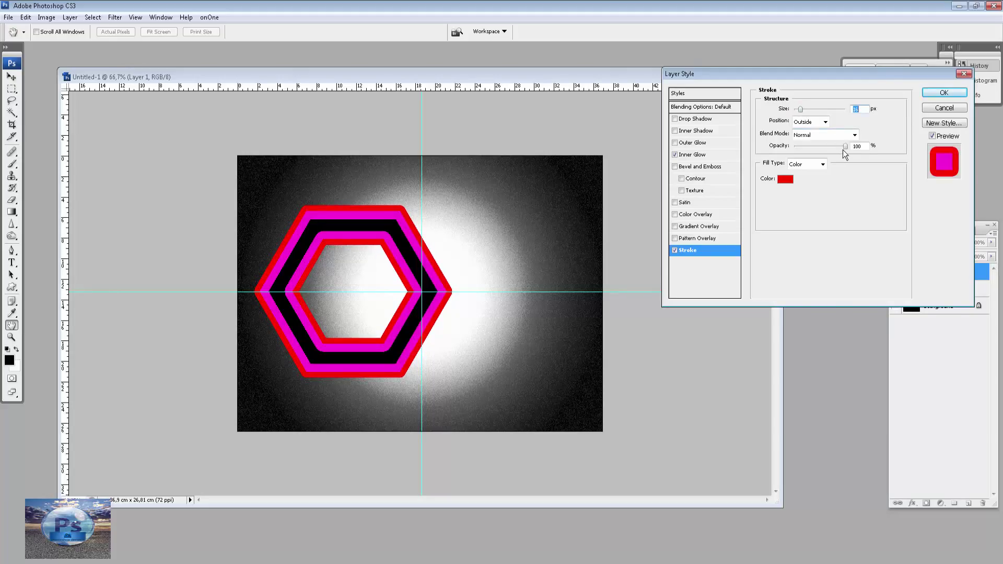
click(786, 180)
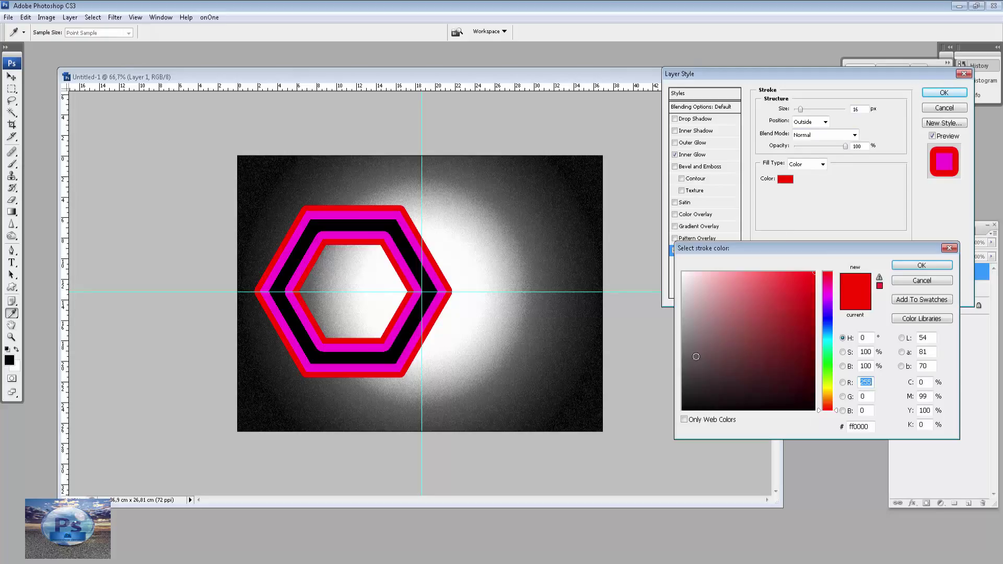
click(691, 360)
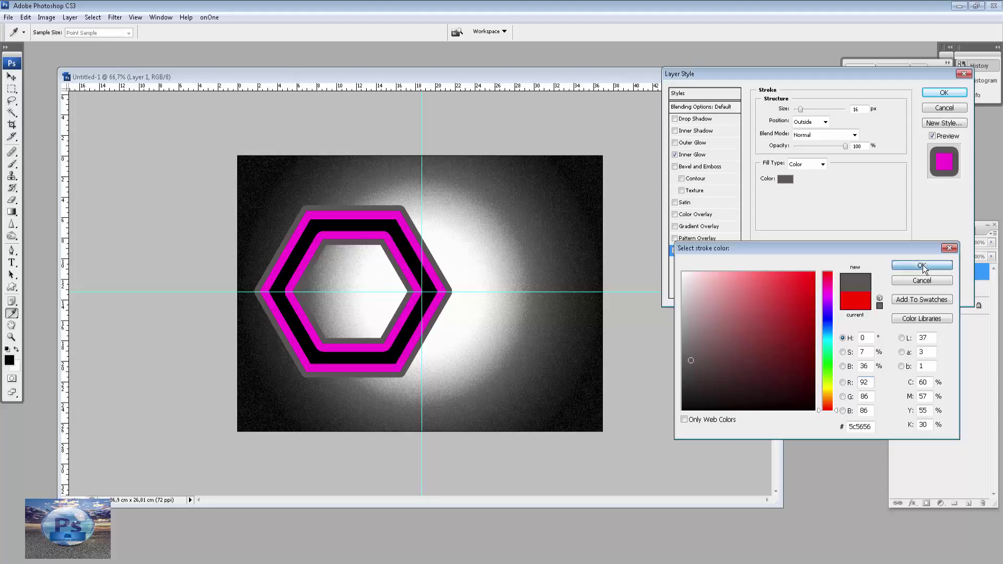
click(923, 266)
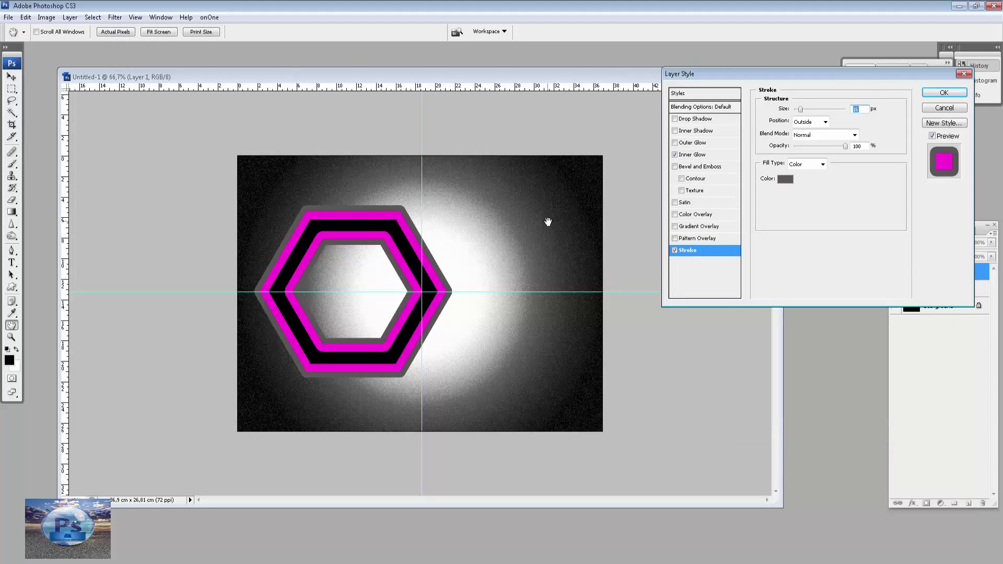
key(Return)
key(ctrl+h)
Draw a black paw print custom shape in the hexagon's centre and add an empty layer above
key(v)
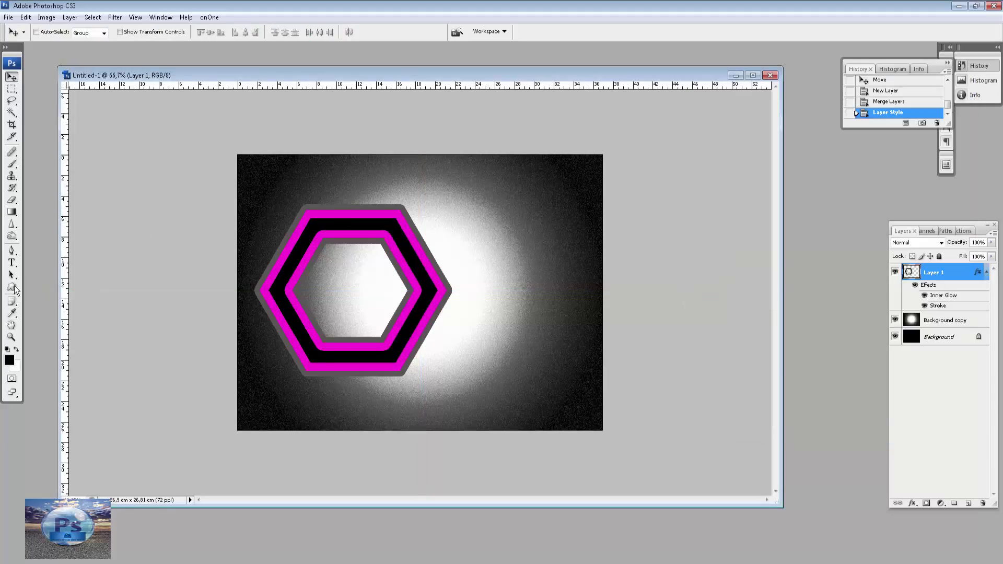
click(12, 287)
click(210, 32)
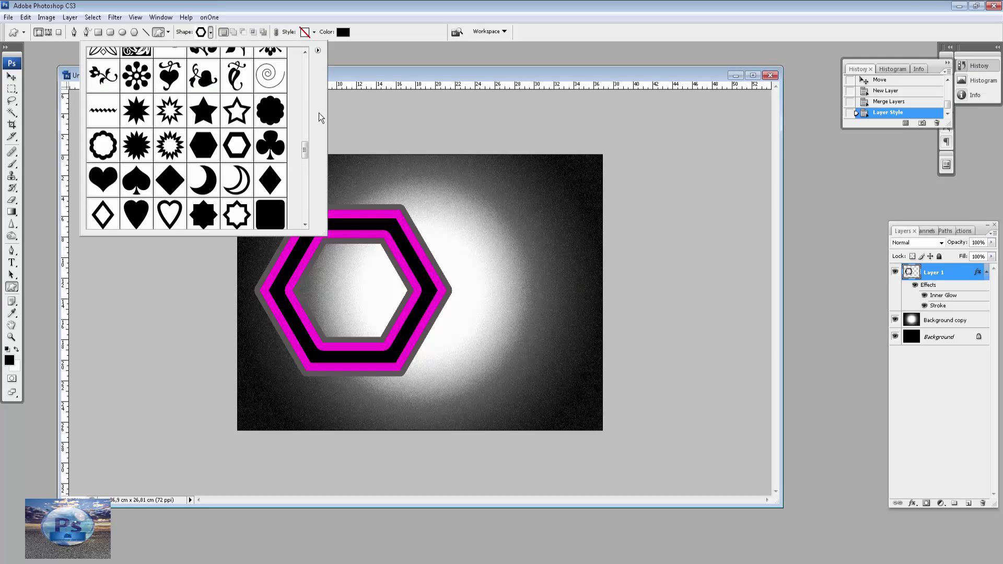
drag(305, 157, 305, 69)
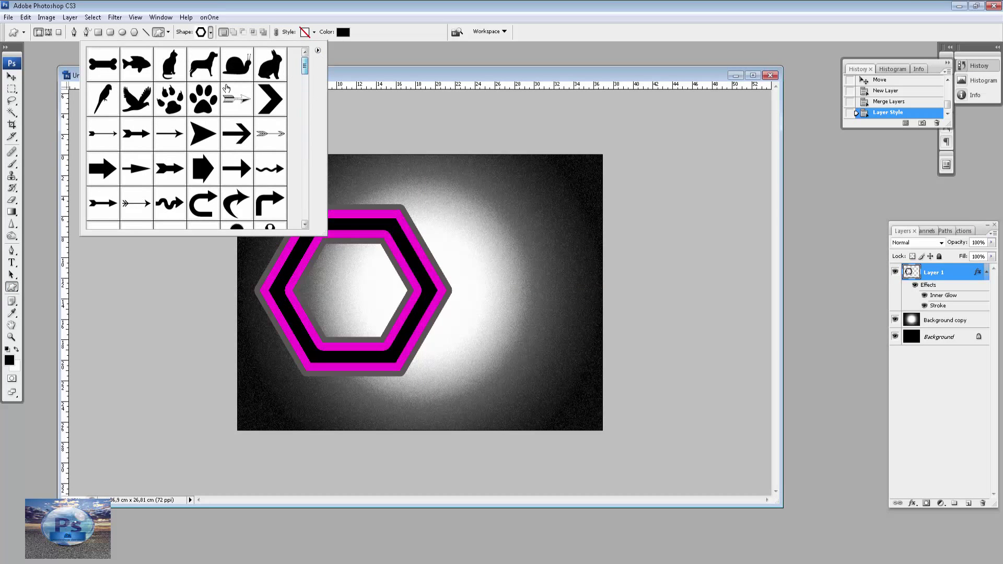
click(204, 102)
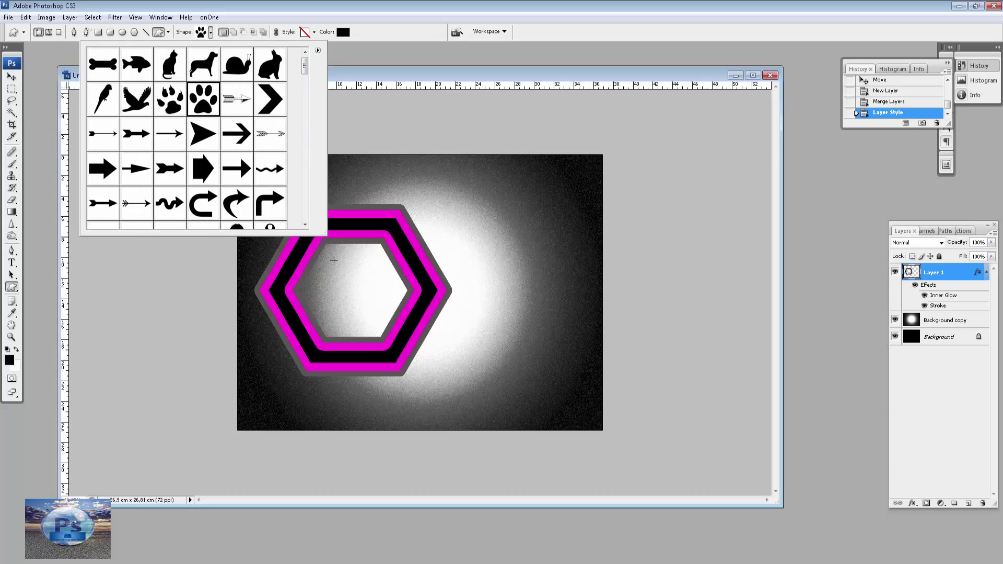
click(320, 256)
mouse_move(320, 256)
mouse_down()
mouse_move(401, 339)
mouse_move(368, 312)
mouse_up()
key(v)
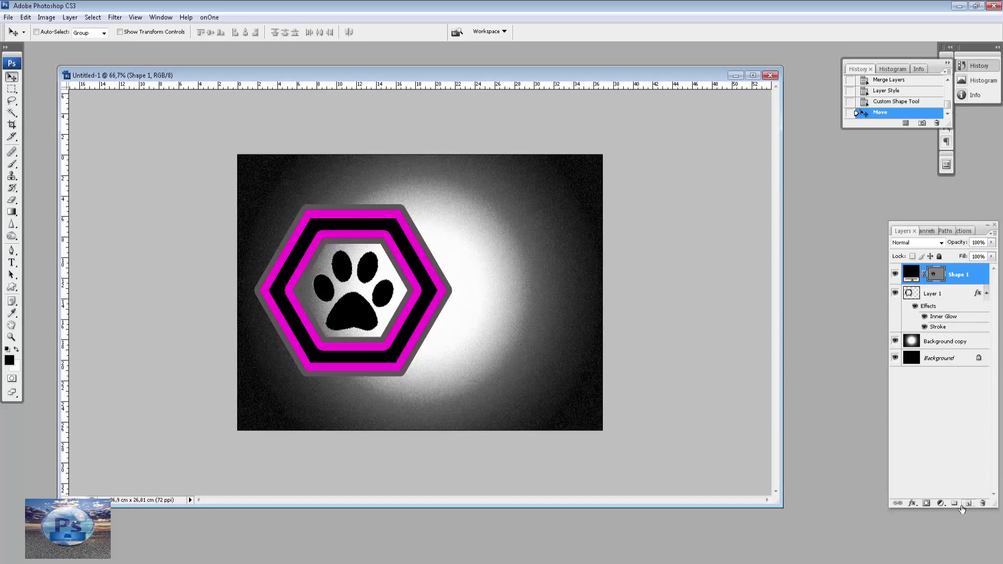
click(968, 505)
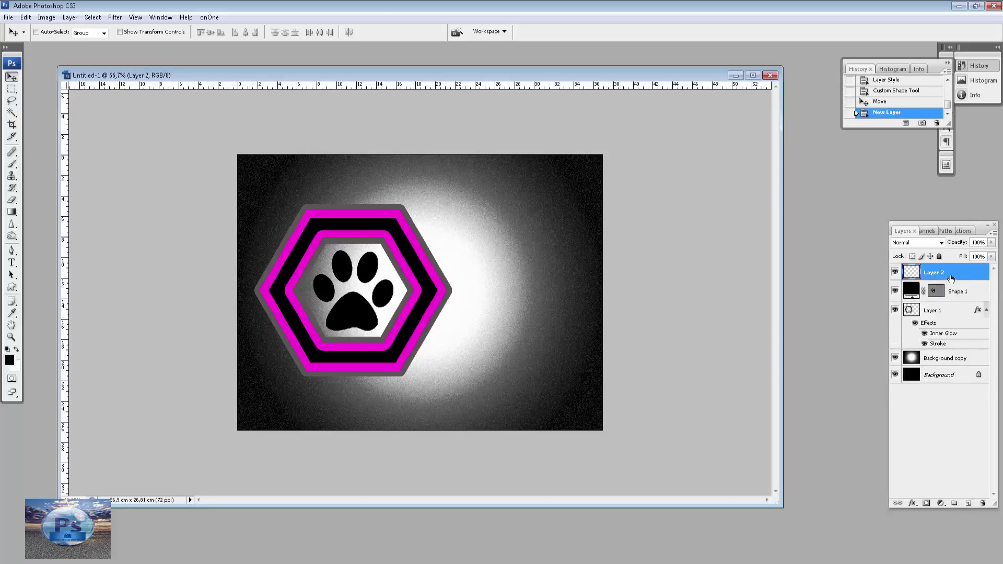
Merge the paw shape layer into the empty Layer 2
ctrl+click(952, 272)
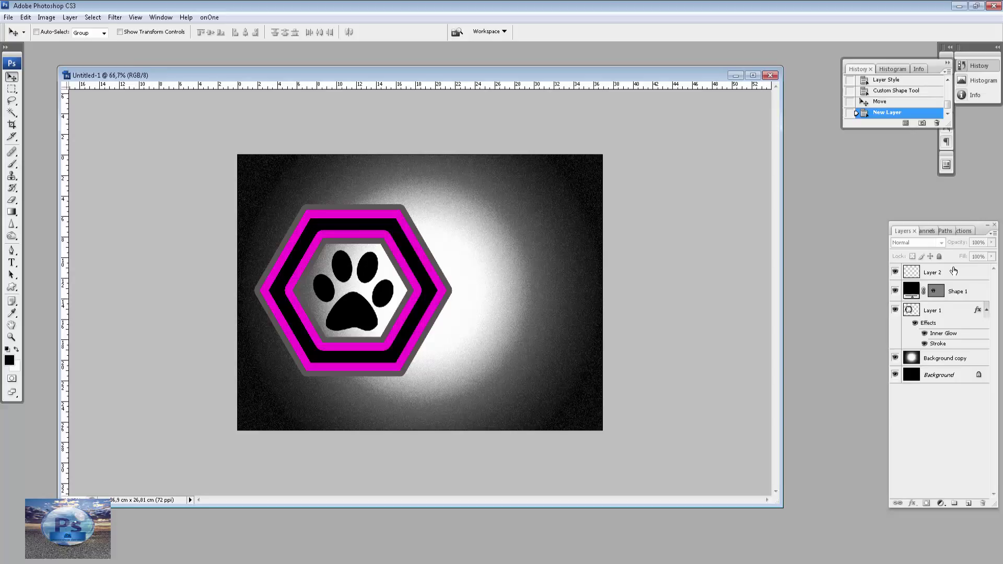
click(949, 291)
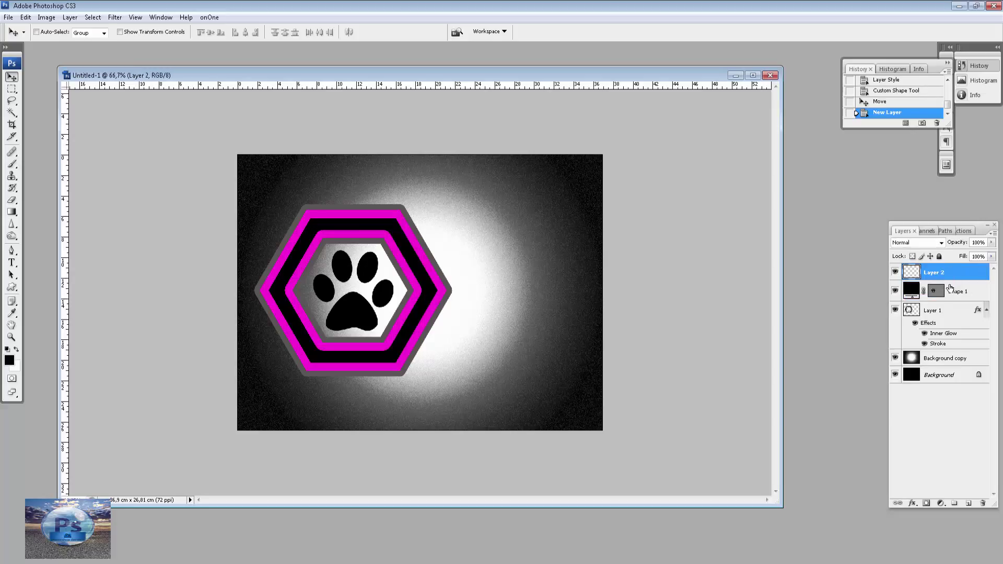
ctrl+click(950, 288)
key(ctrl+e)
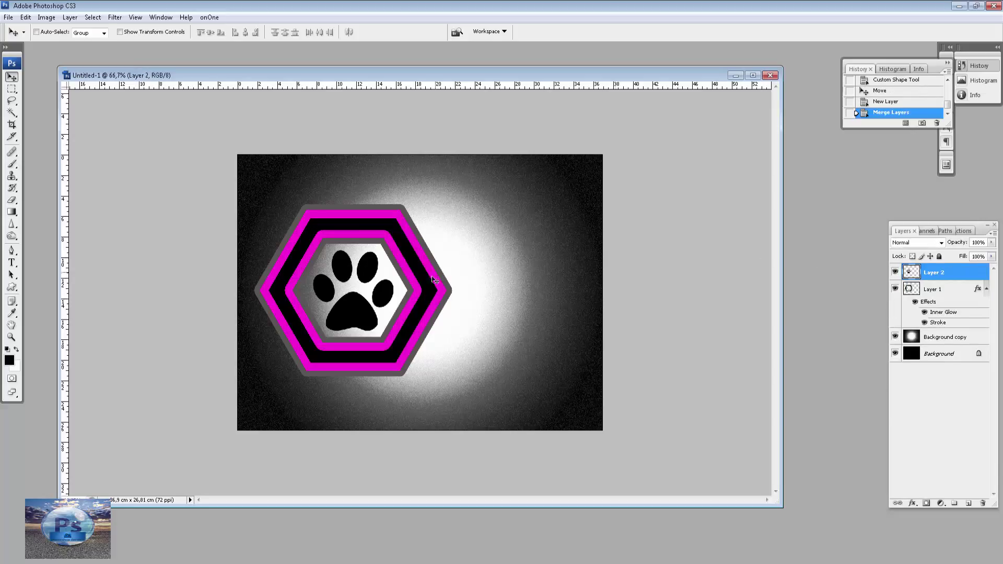
Lock transparency, sample the hexagon's magenta, and fill the paw with it
click(913, 256)
click(9, 360)
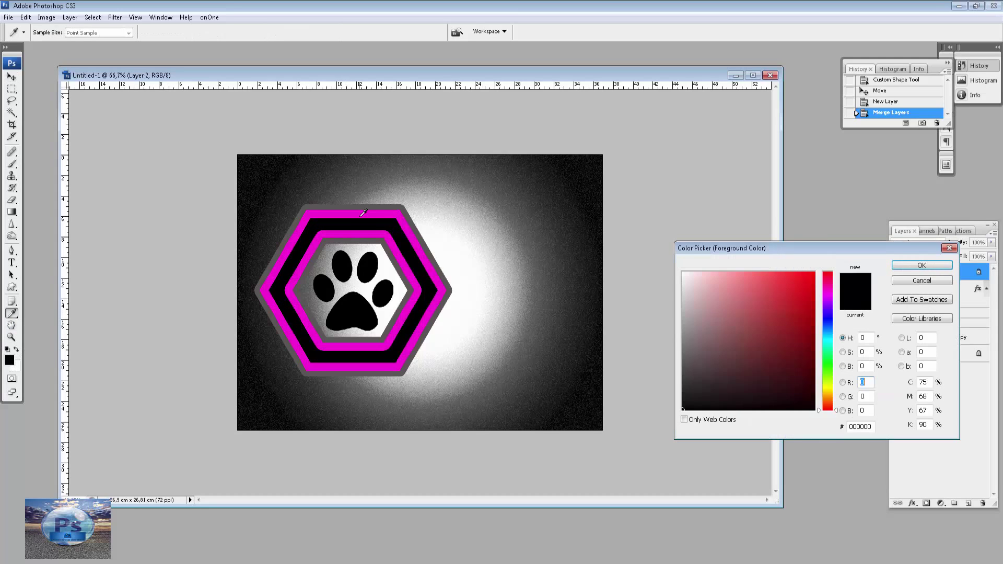
click(350, 231)
key(Return)
key(v)
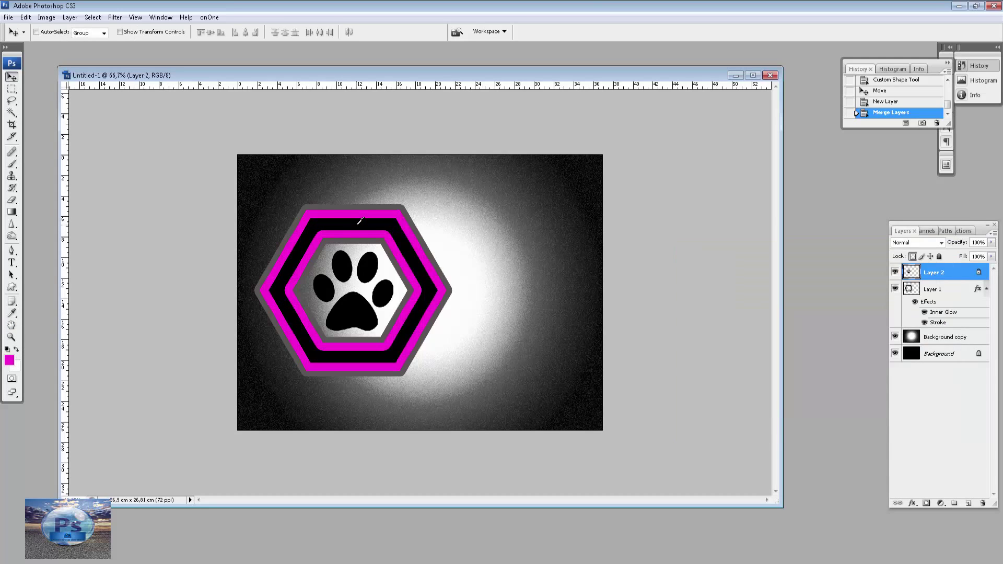
key(alt+BackSpace)
key(alt+BackSpace)
key(ctrl+plus)
Resize the paw with Free Transform and nudge it left within the hexagon
key(ctrl+alt+0)
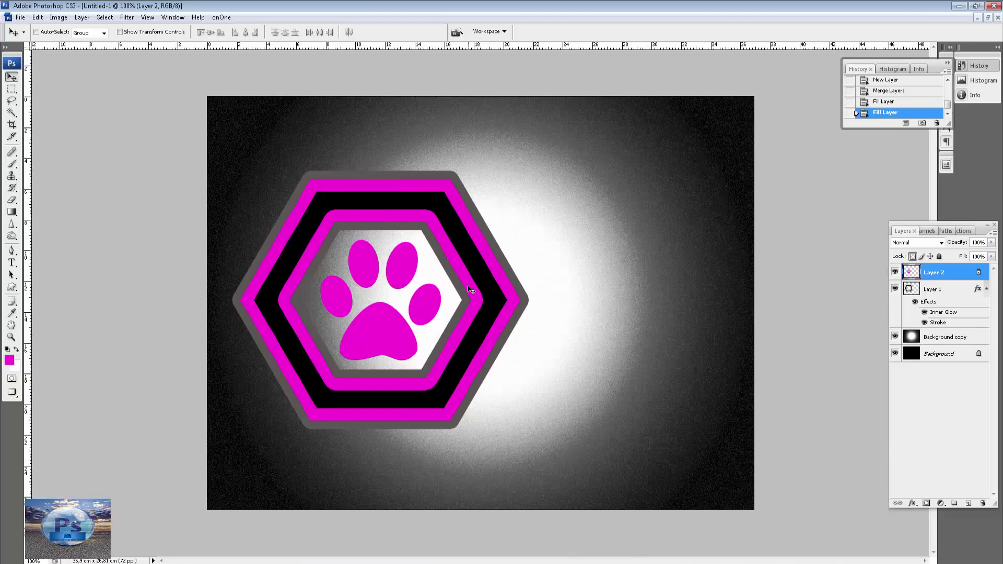
key(ctrl+t)
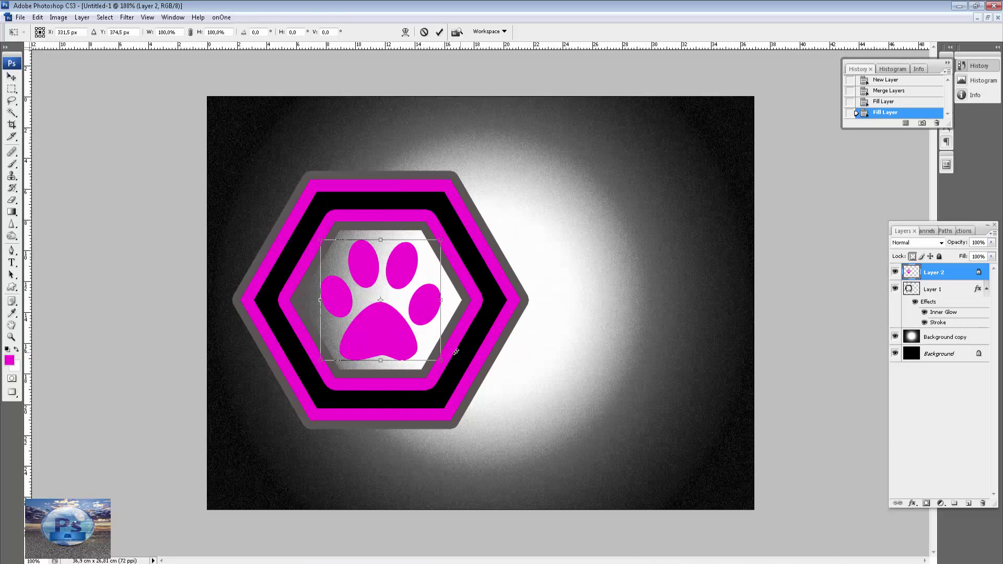
drag(443, 361, 461, 360)
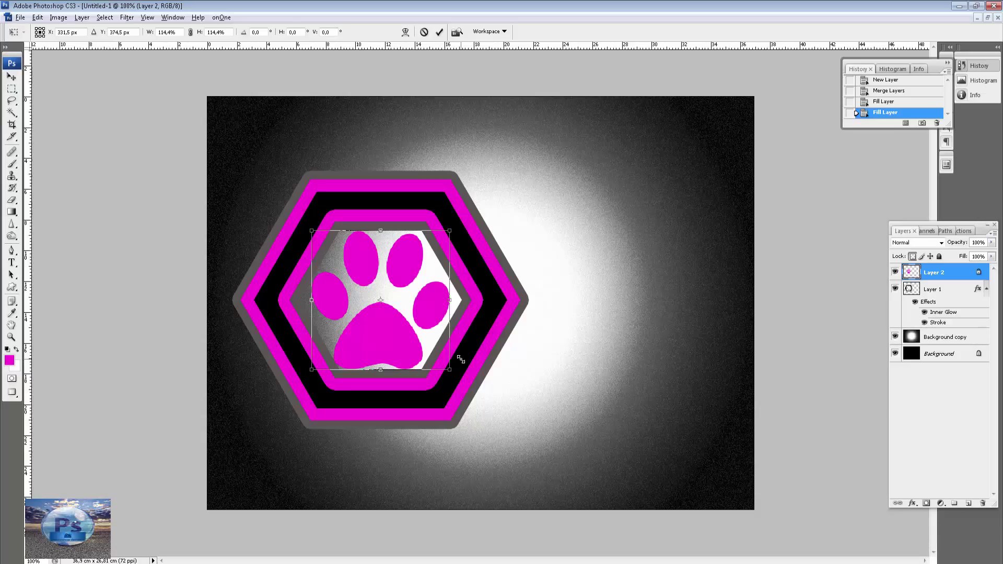
key(Right)
key(Right)
key(Right)
key(Right)
key(Right)
key(Right)
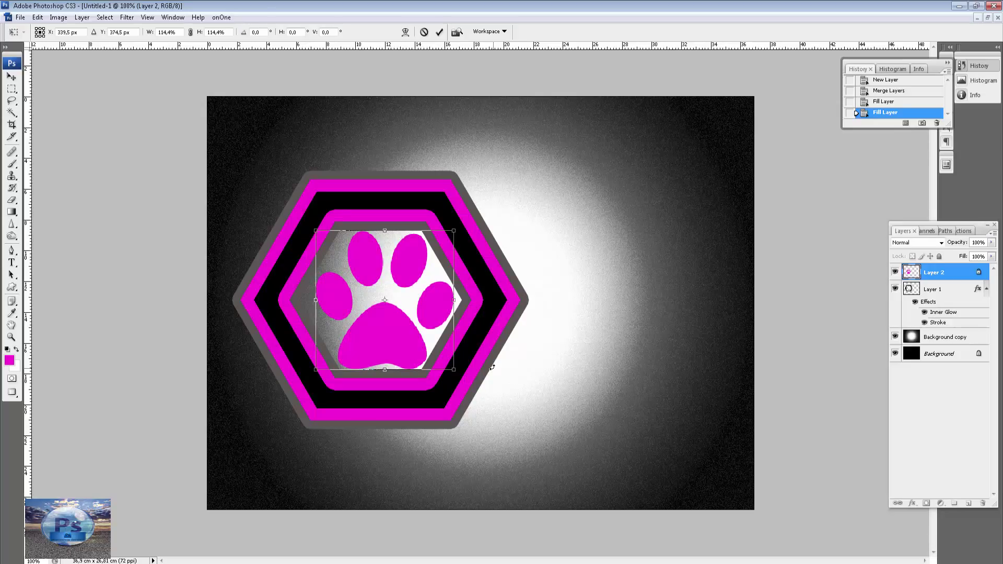
key(Return)
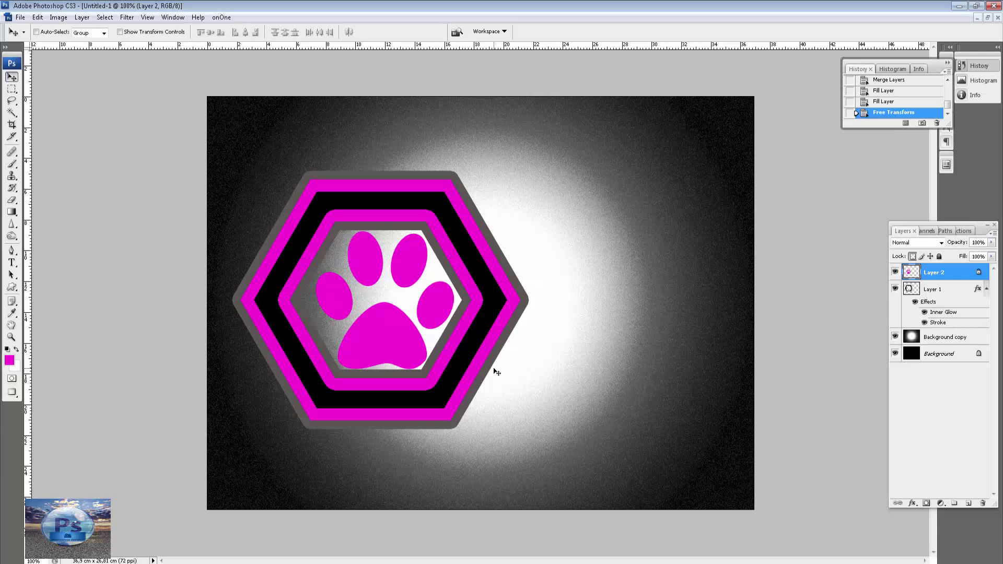
key(Left)
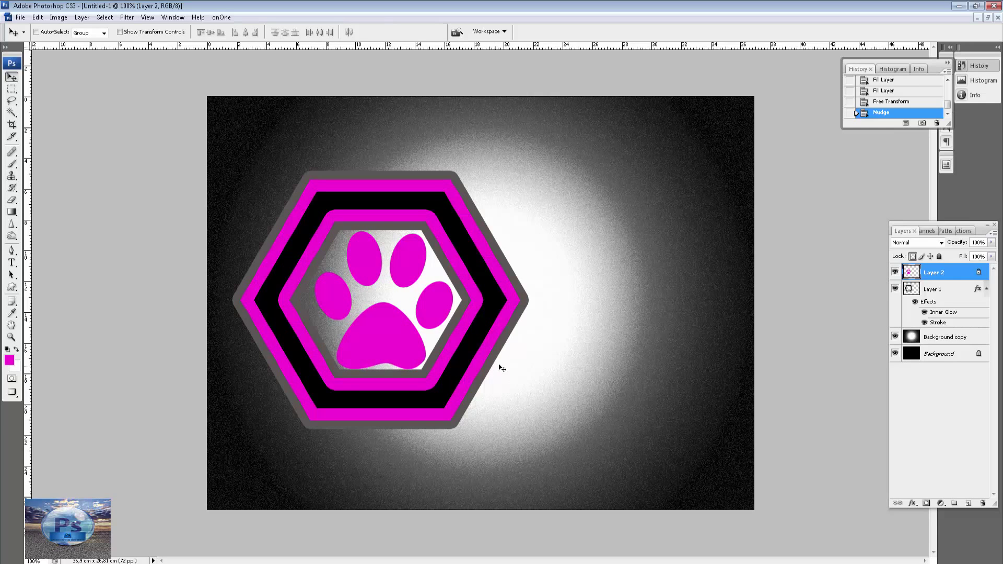
key(ctrl+t)
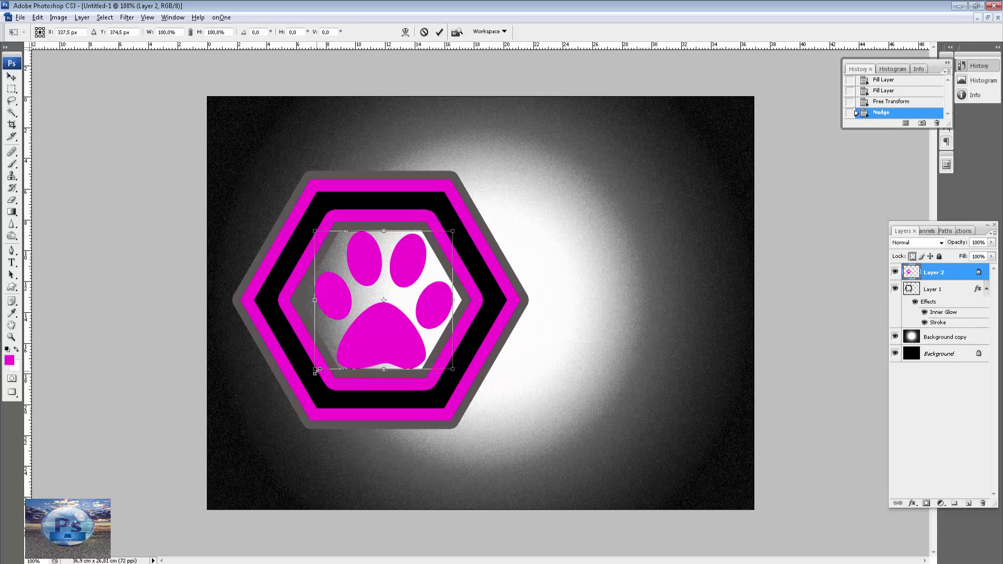
drag(316, 369, 310, 373)
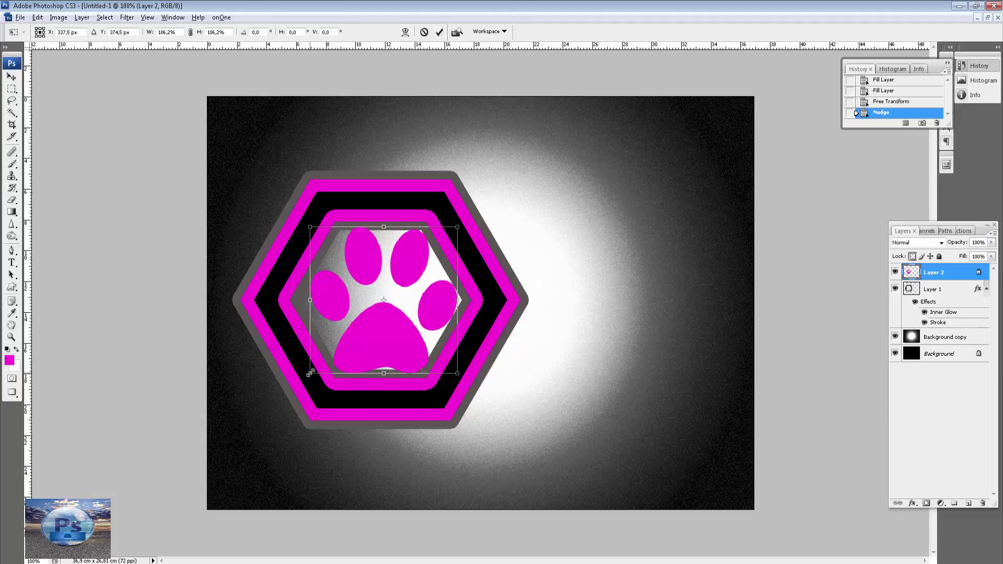
key(Left)
key(Left)
key(Left)
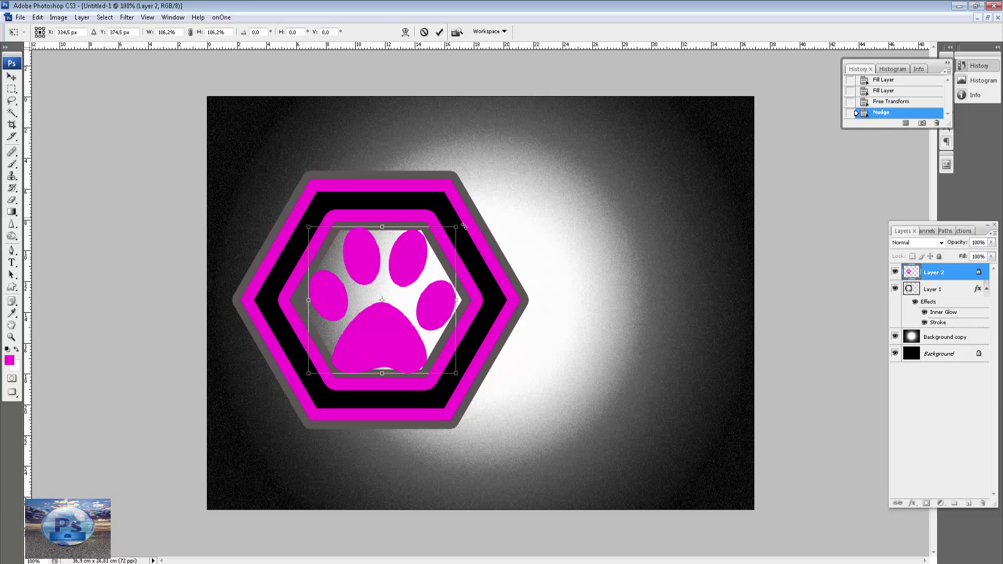
drag(459, 226, 454, 225)
drag(456, 301, 459, 301)
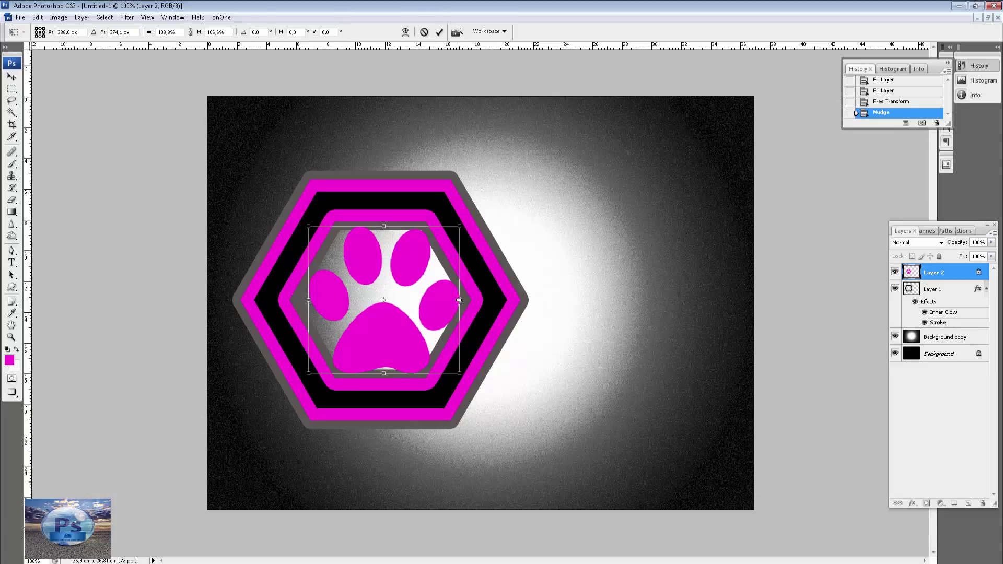
key(Return)
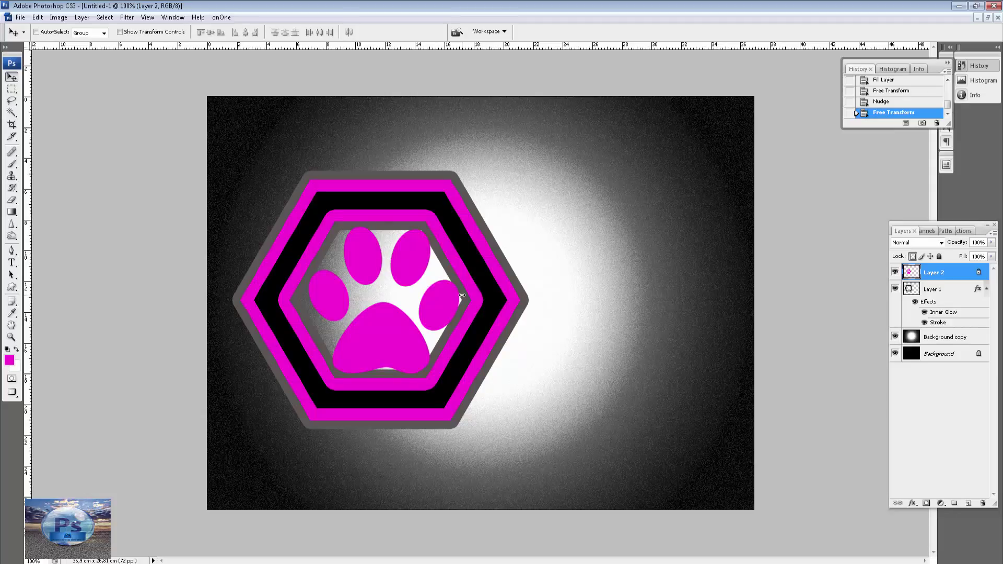
Shrink the paw slightly to about 92%, then select Layer 1 together with Layer 2
key(Left)
key(Left)
key(Left)
key(ctrl+t)
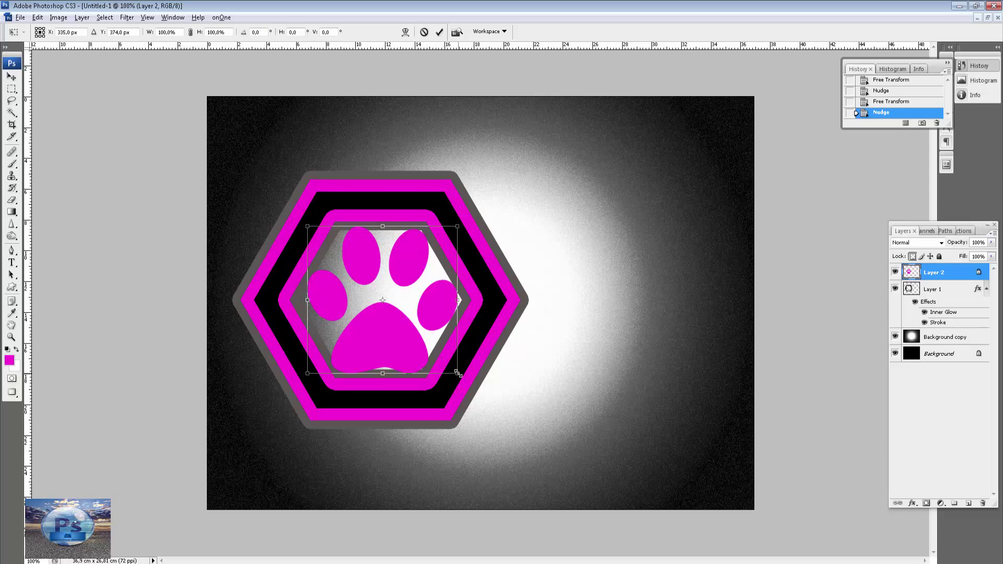
drag(457, 372, 451, 368)
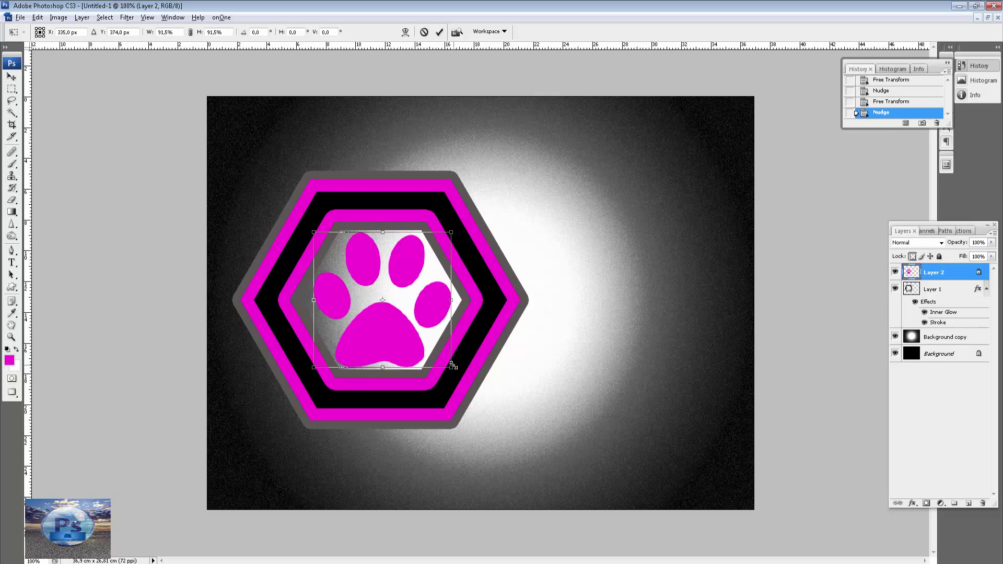
key(Return)
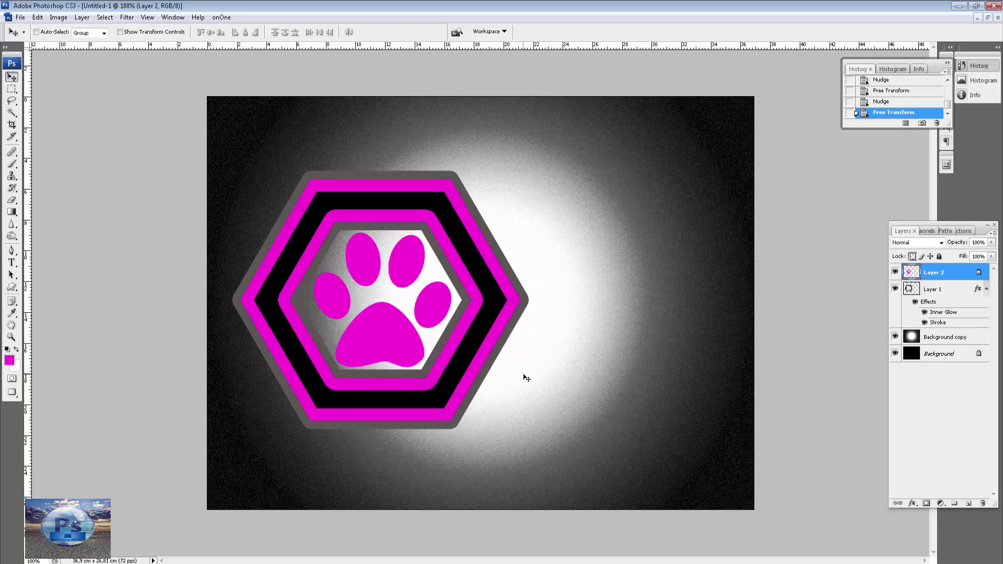
click(986, 288)
shift+click(941, 291)
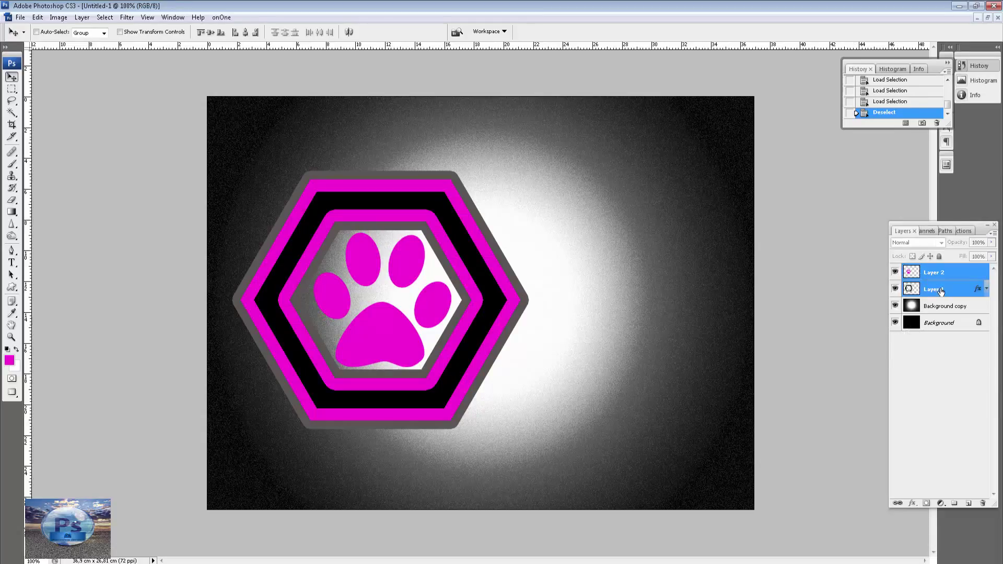
Merge Layer 1 into Layer 2, duplicate it, hide the original, and open the copy's Layer Style
key(ctrl+e)
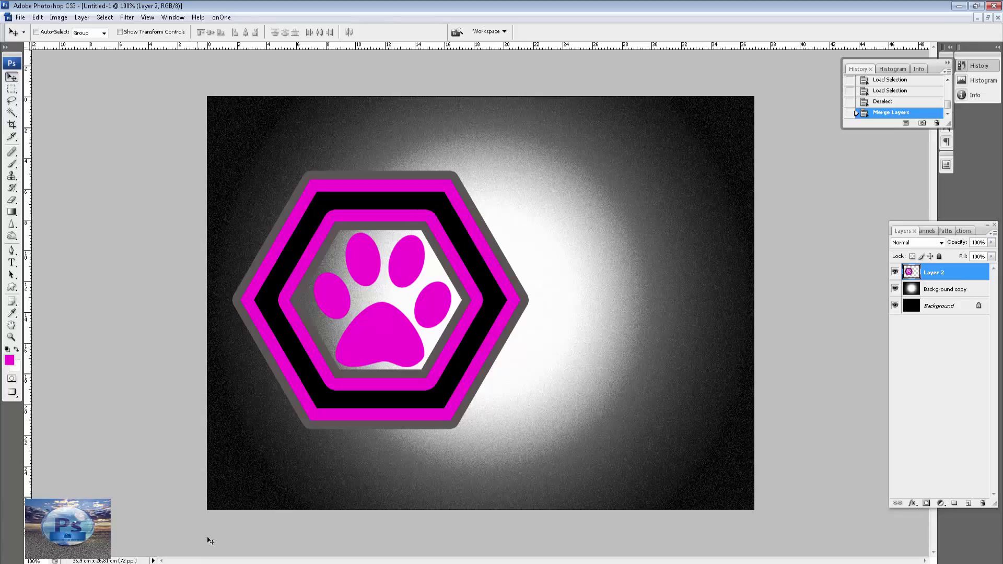
key(ctrl+j)
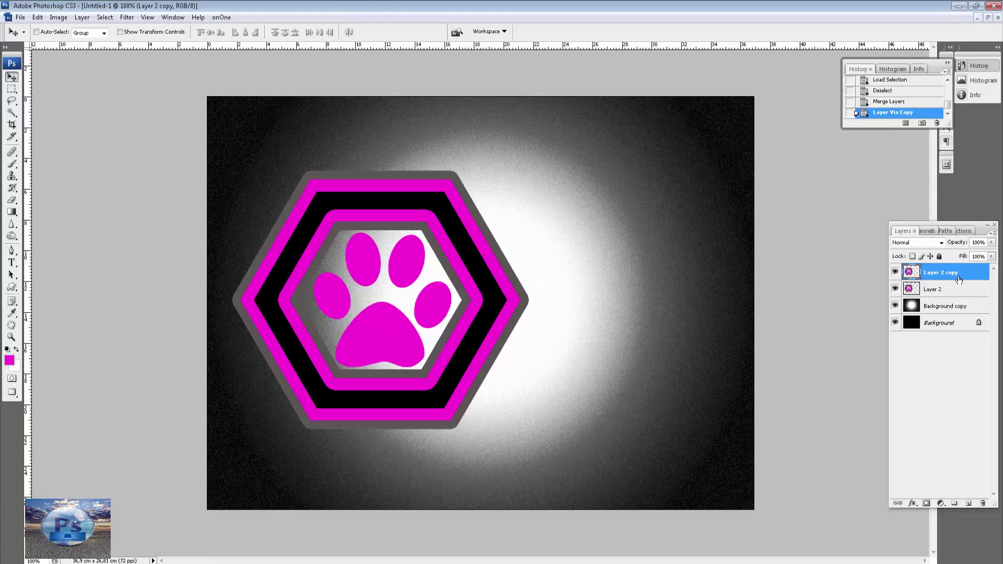
click(896, 288)
double_click(980, 276)
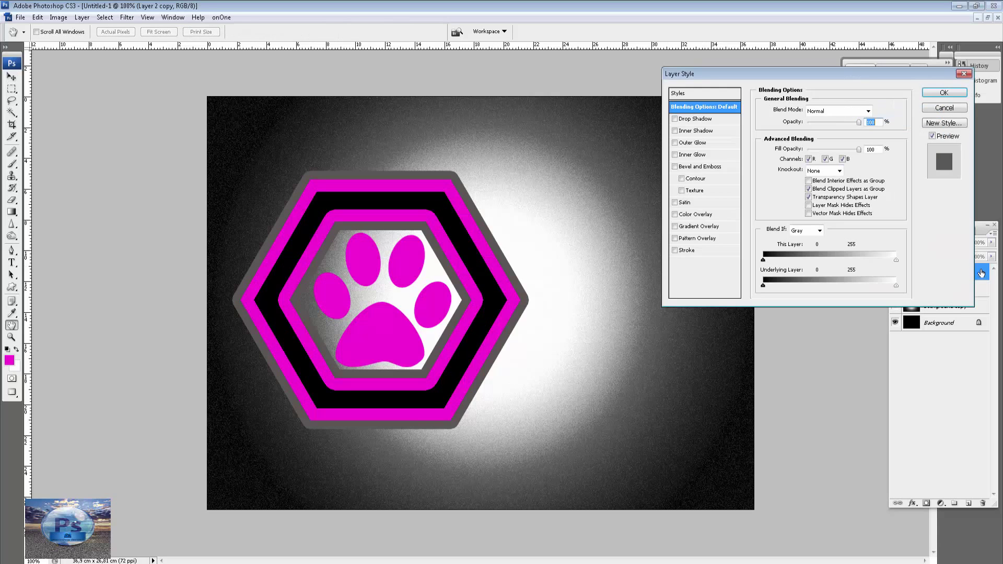
Give Layer 2 copy a magenta (#ec21e5) Color Overlay
click(697, 214)
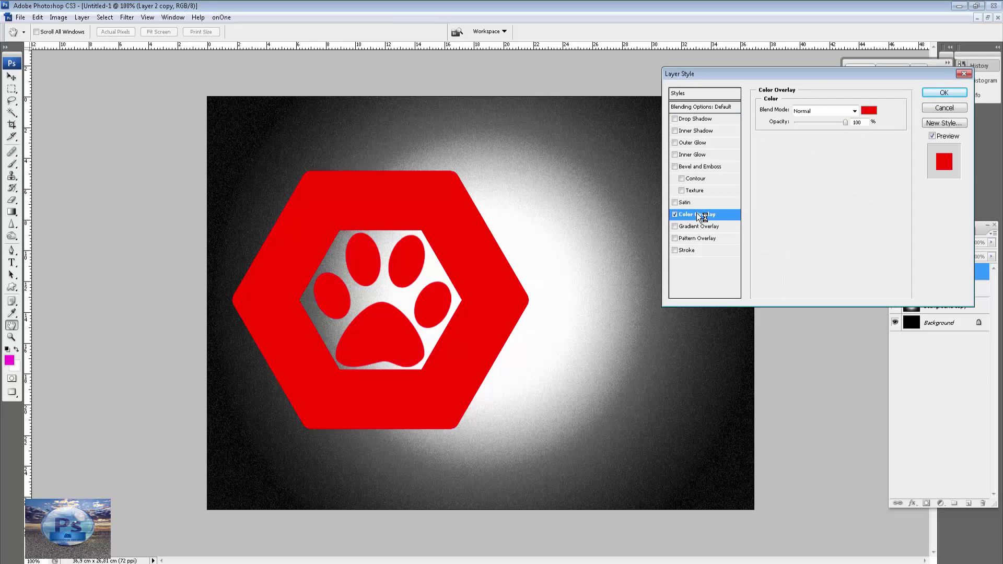
click(870, 110)
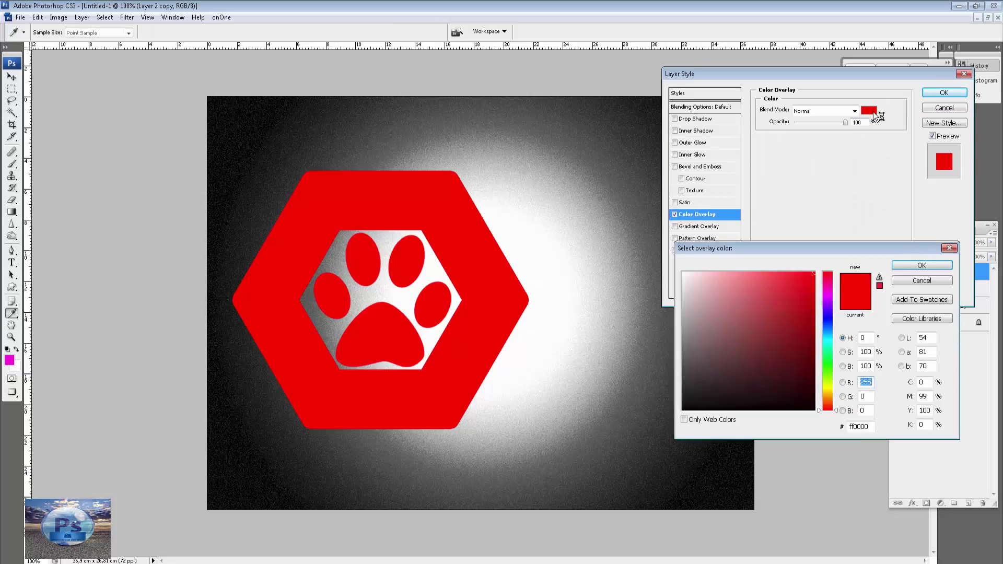
click(830, 294)
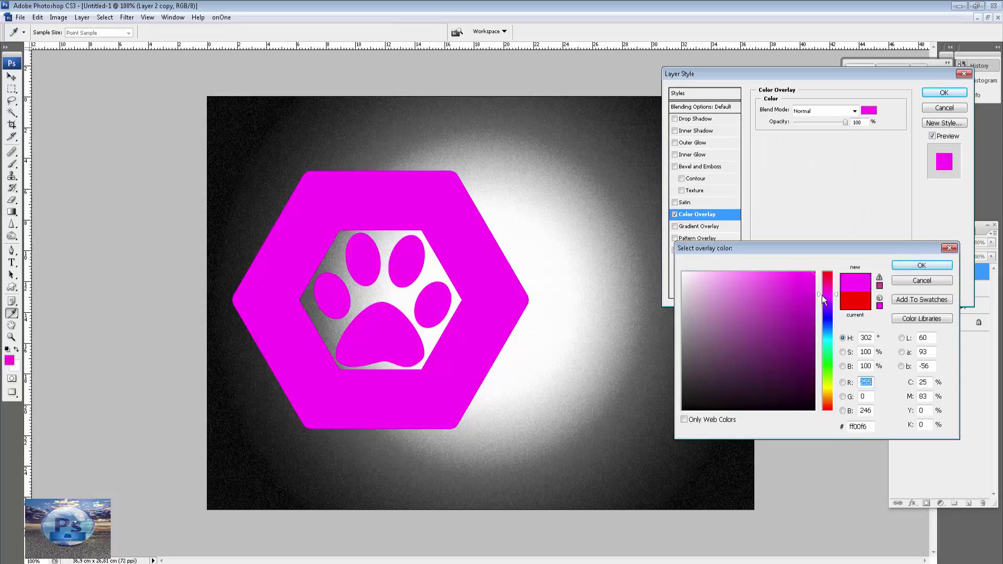
click(797, 283)
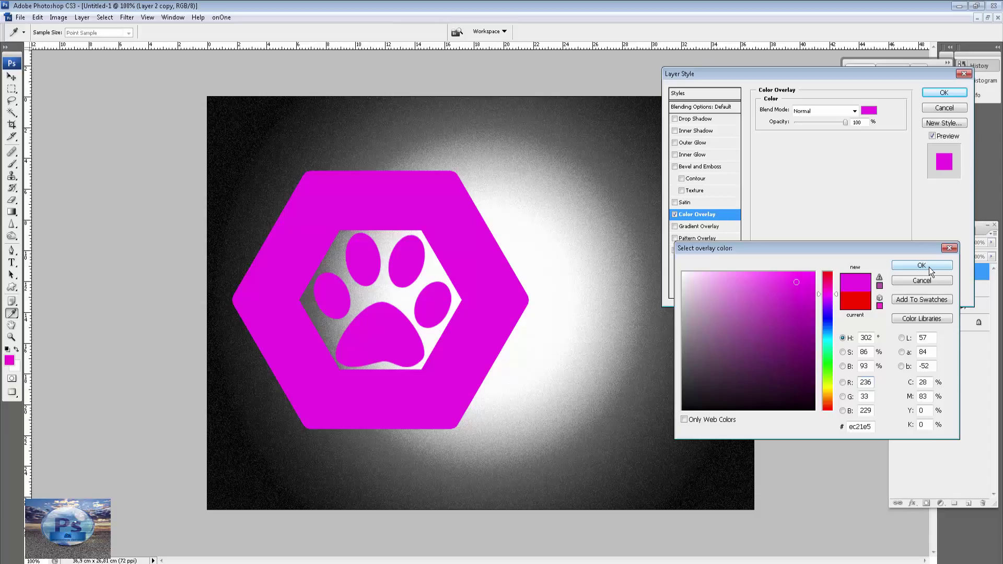
click(929, 268)
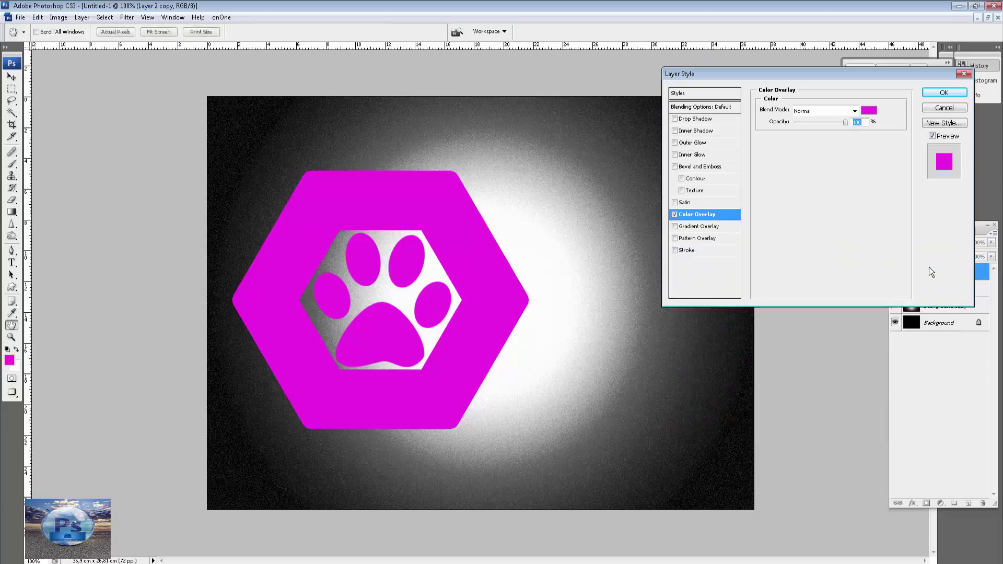
click(699, 166)
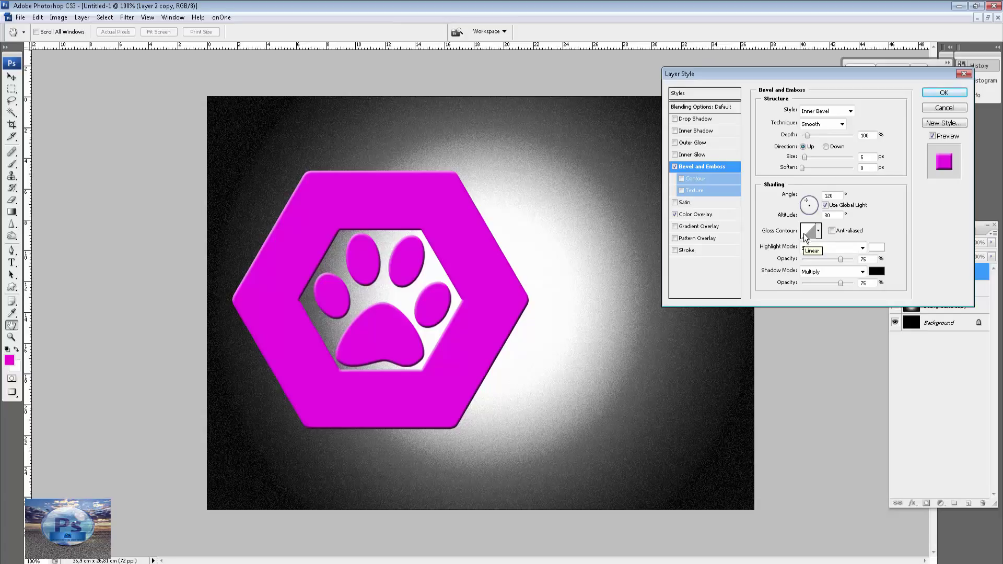
Keep the Inner Bevel style with depth 40, size 30 and soften 4
click(836, 112)
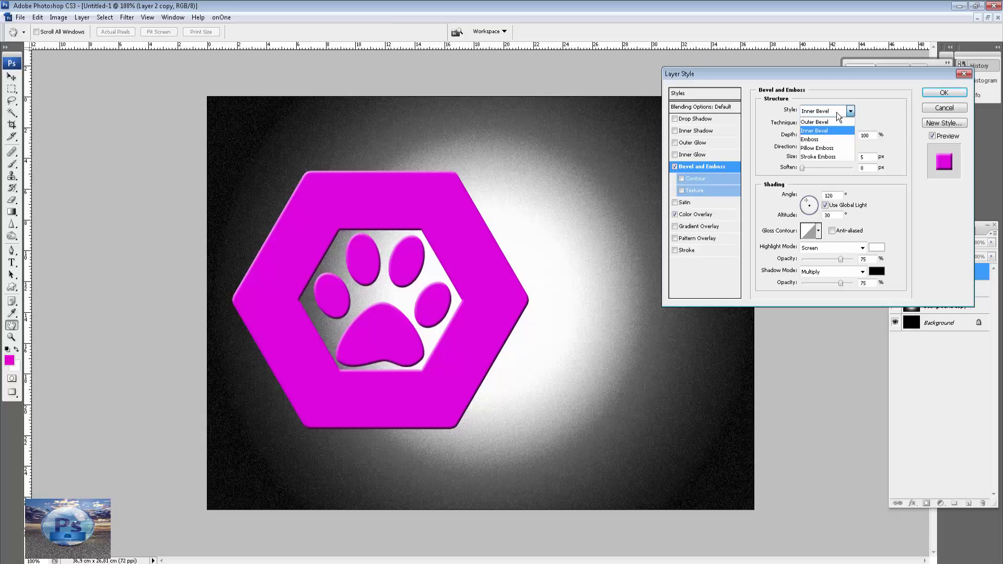
click(830, 130)
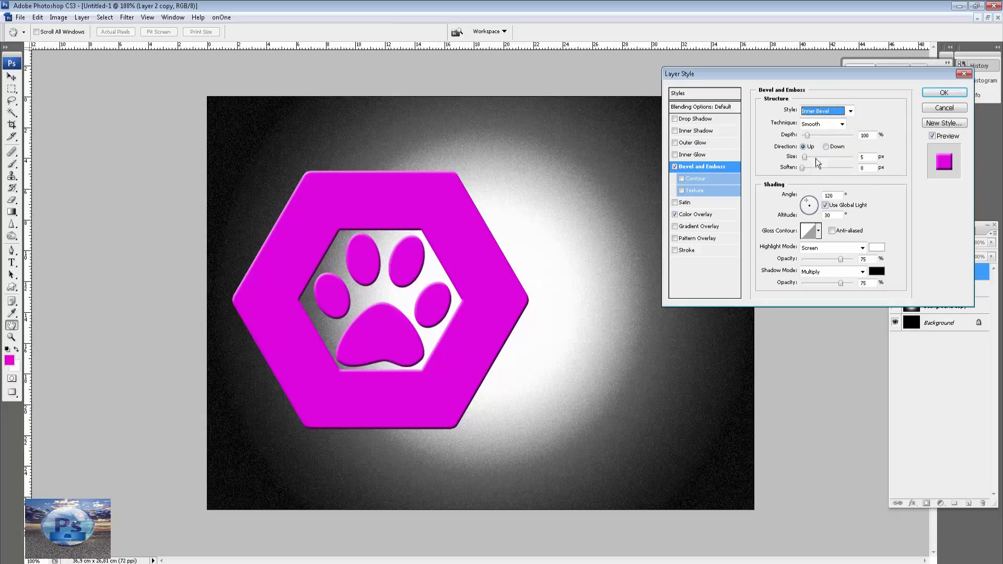
double_click(866, 135)
text(40)
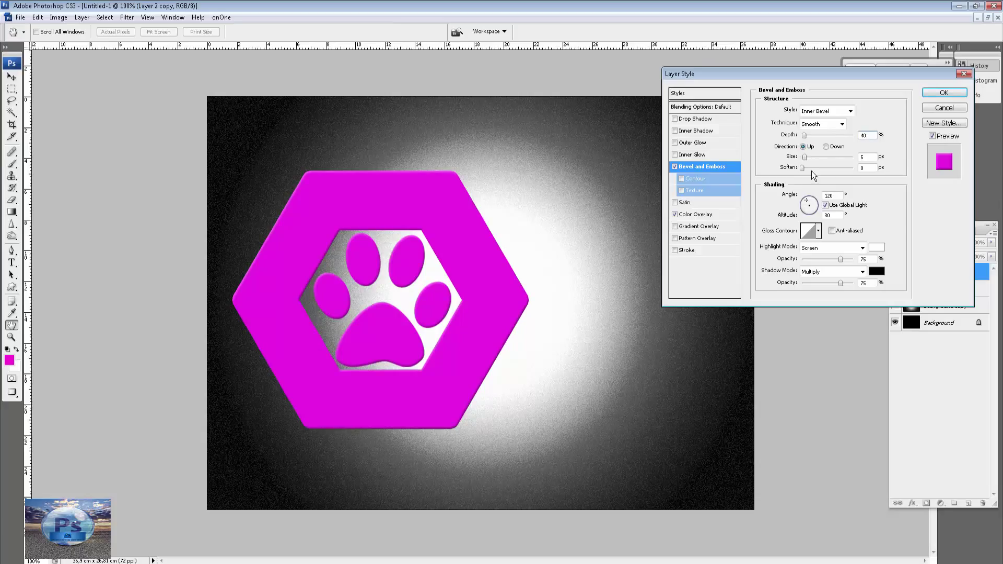
double_click(873, 159)
text(3)
text(0)
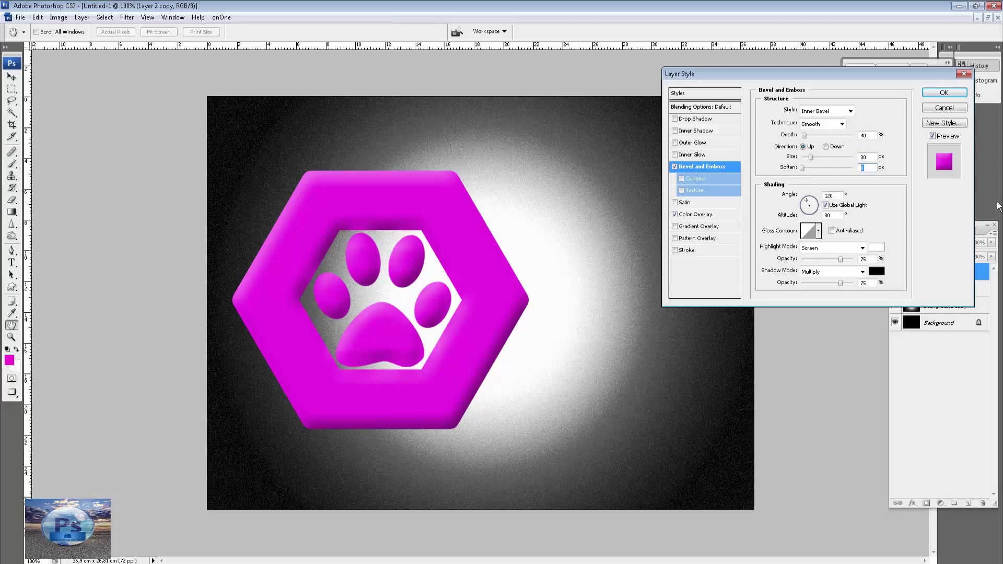
text(4)
Set the bevel lighting to angle 150 and altitude 45
double_click(828, 196)
text(15)
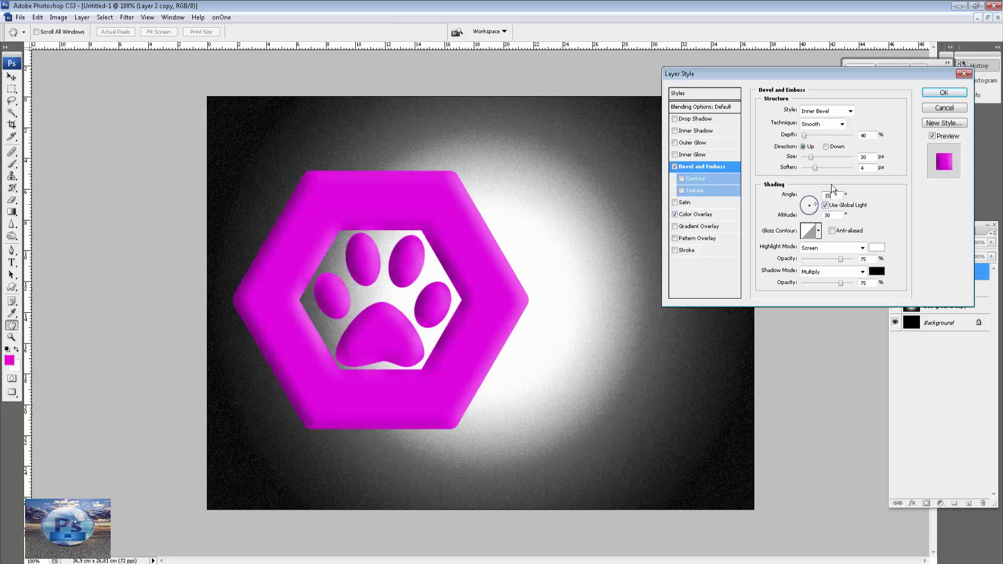
text(0)
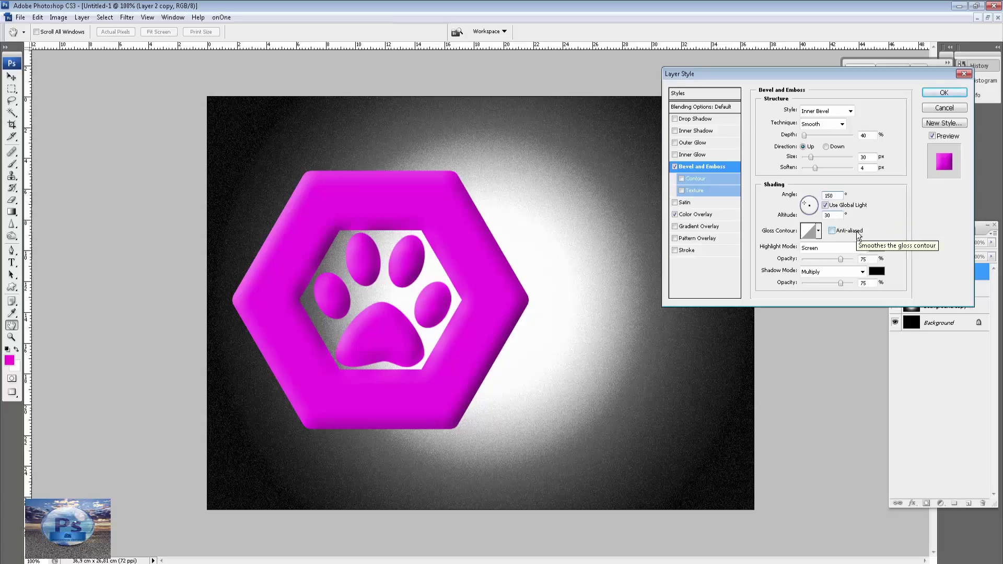
double_click(829, 215)
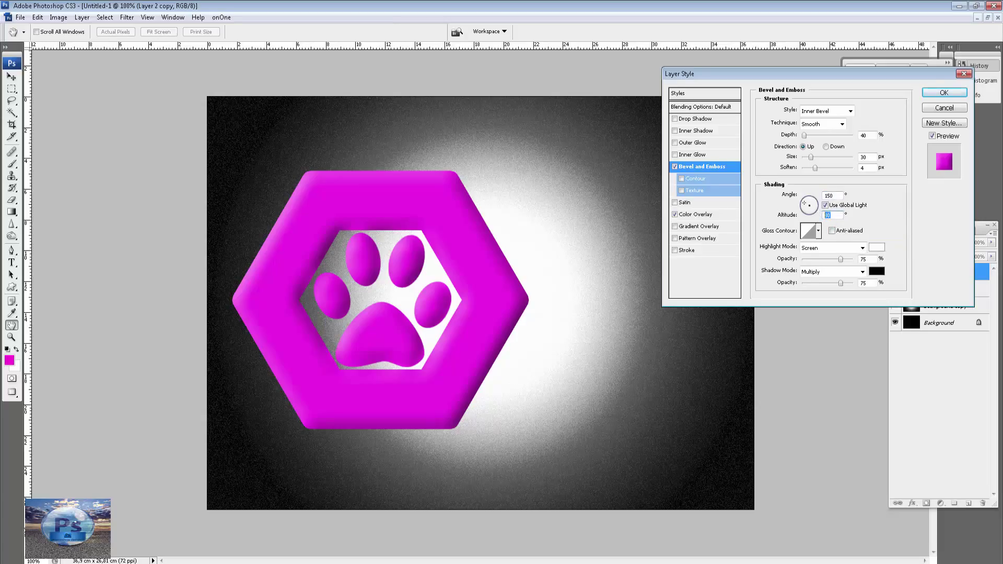
text(4)
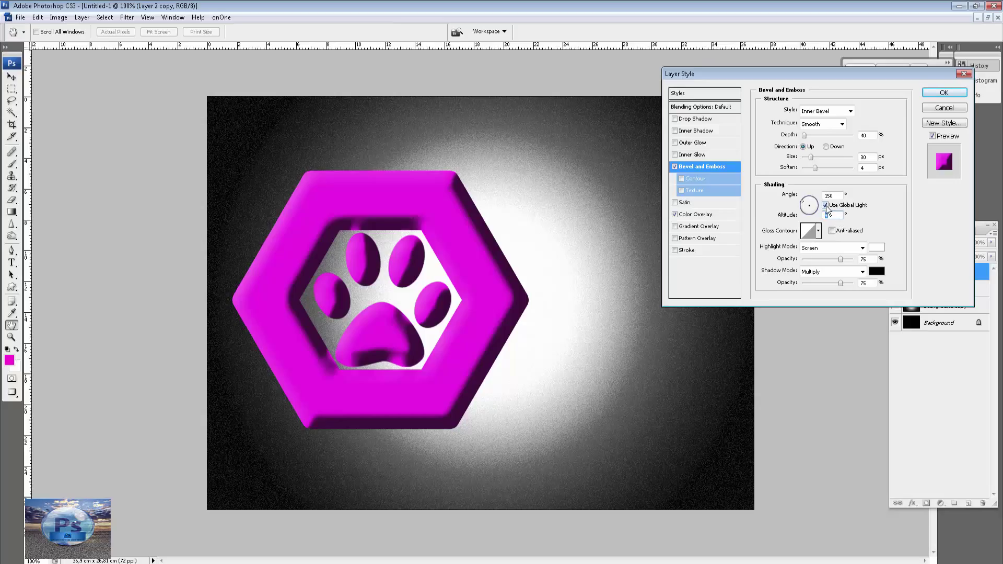
text(5)
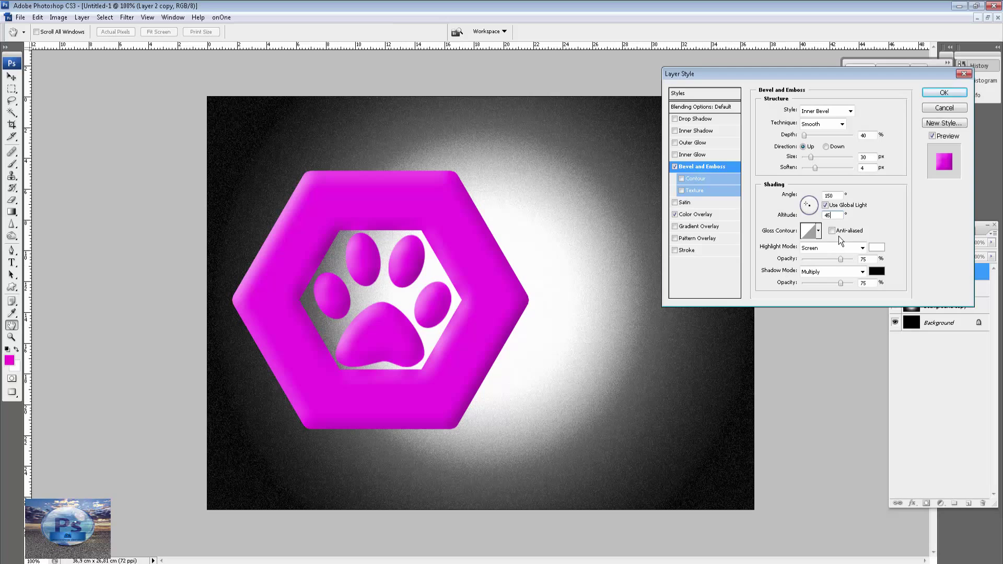
Load the Contours preset set and apply the Ring - Triple gloss contour to the bevel
click(819, 232)
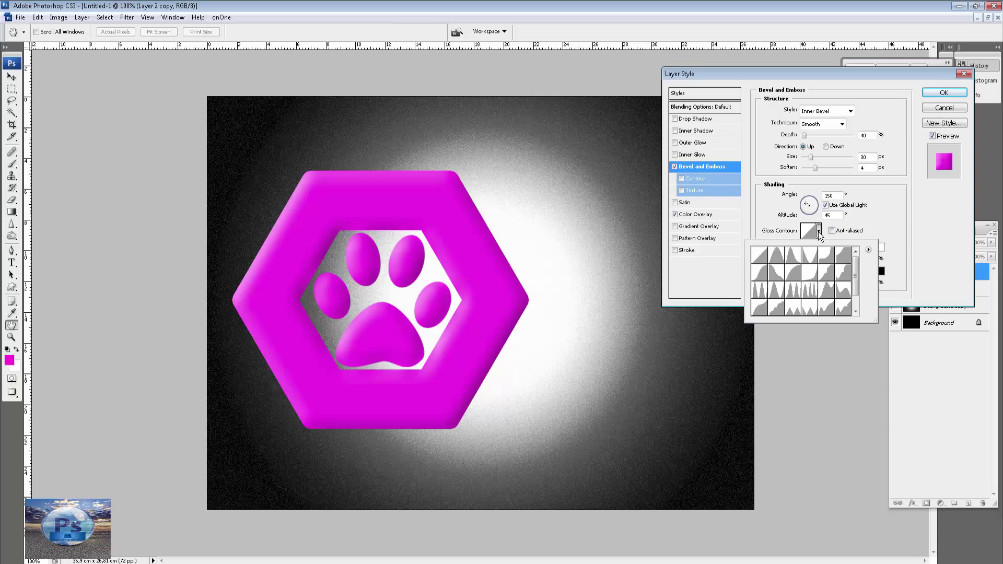
click(868, 249)
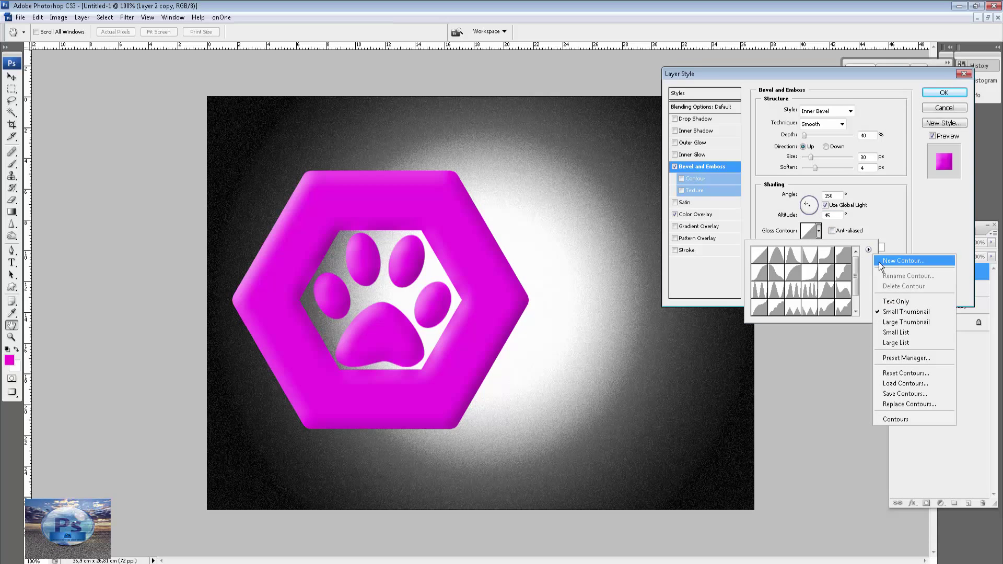
click(918, 332)
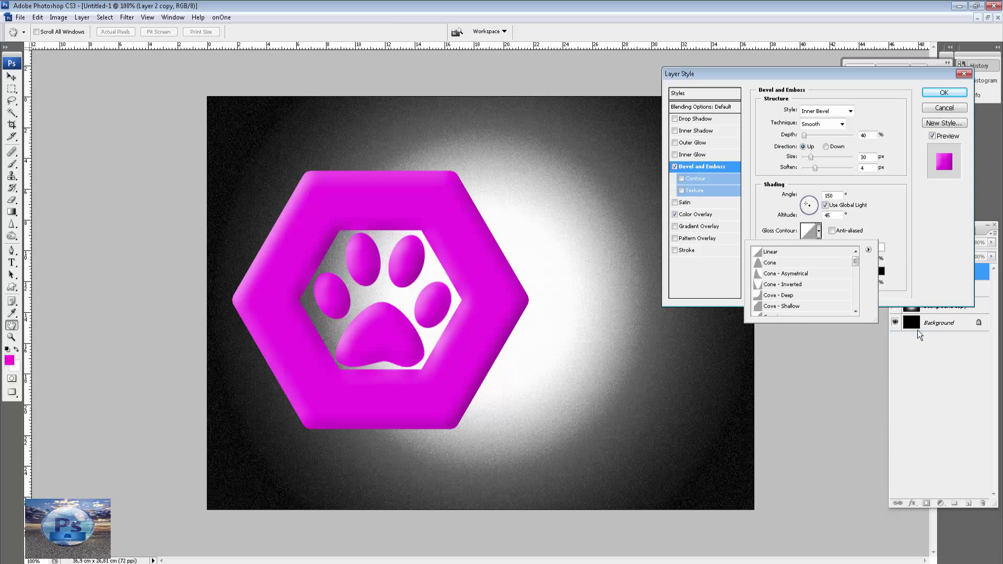
click(868, 249)
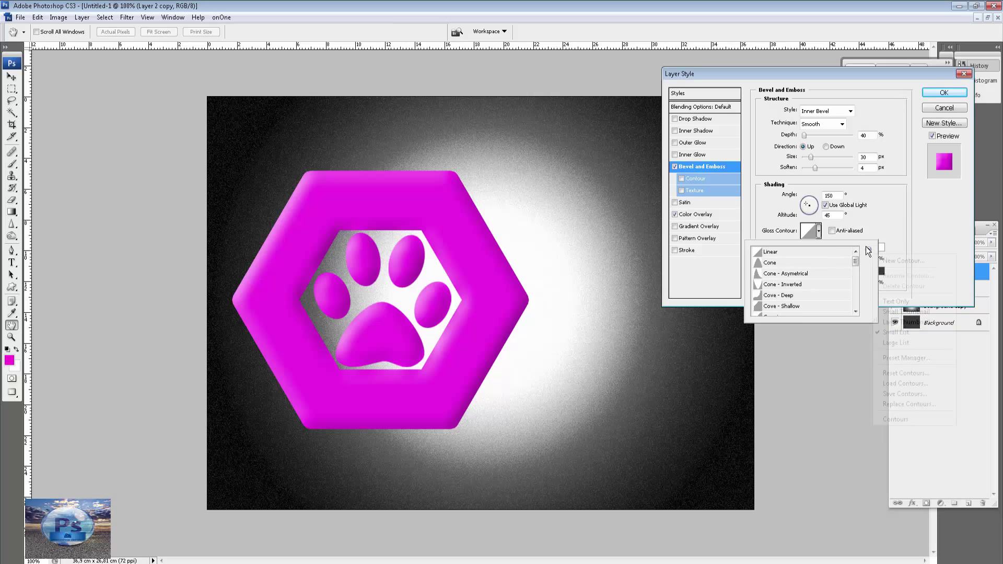
click(894, 419)
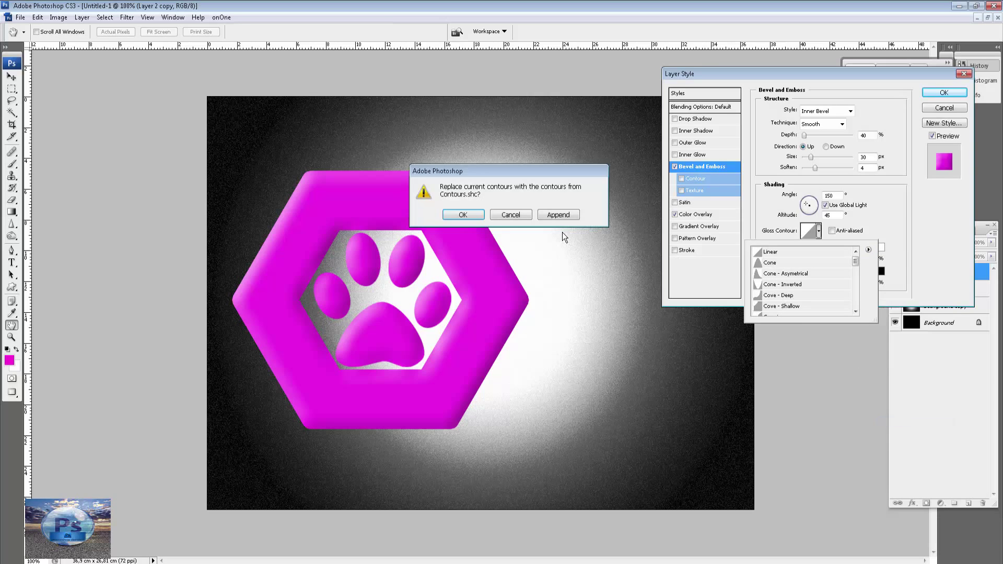
click(463, 215)
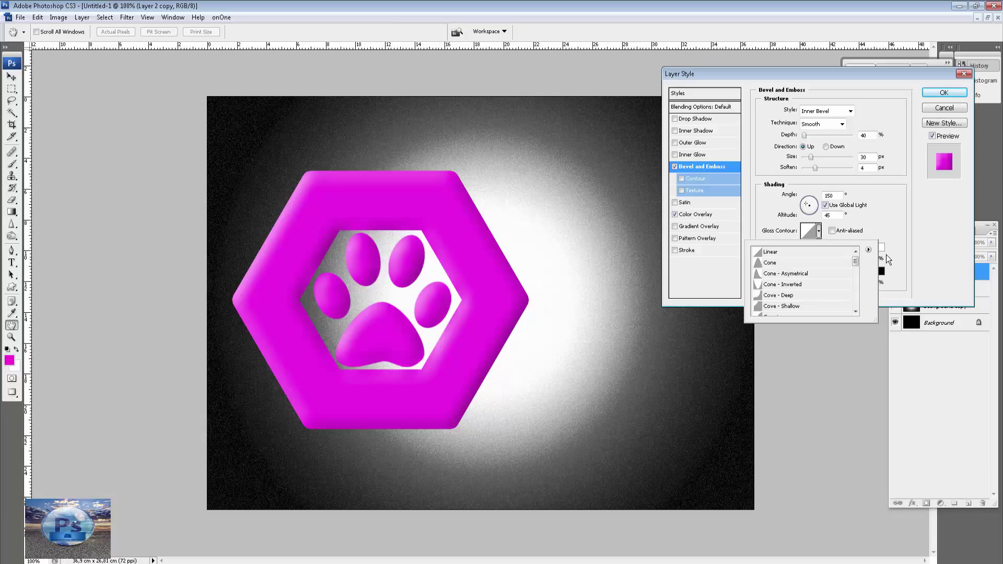
drag(857, 263, 855, 284)
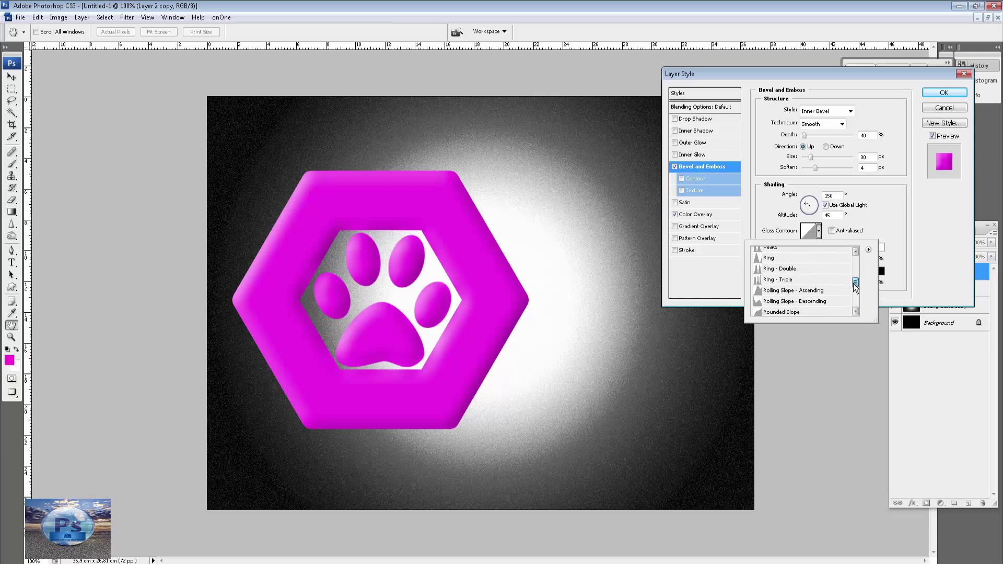
click(775, 281)
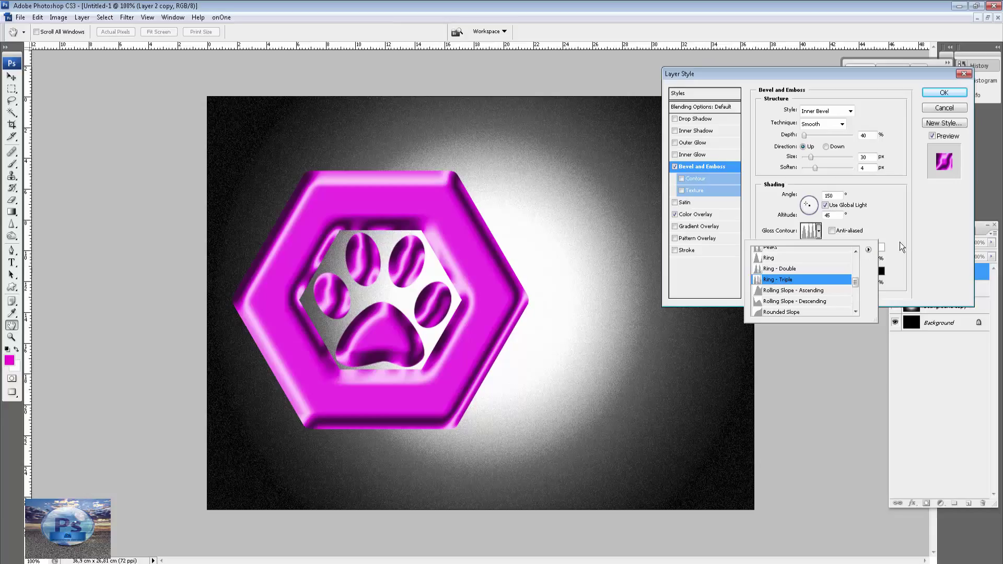
click(916, 238)
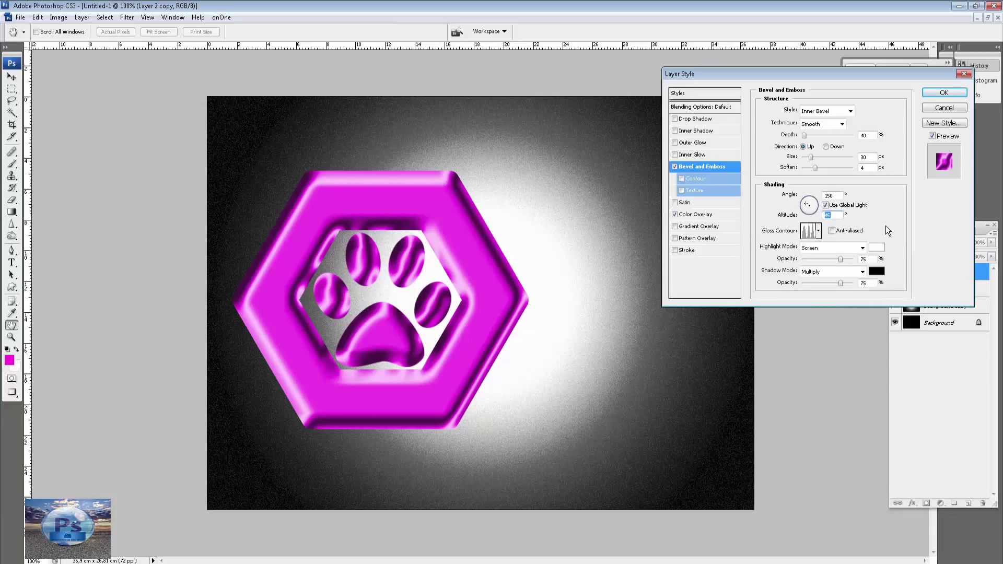
Enable a Ring - Double bevel contour at 100% range and apply the layer style
click(727, 179)
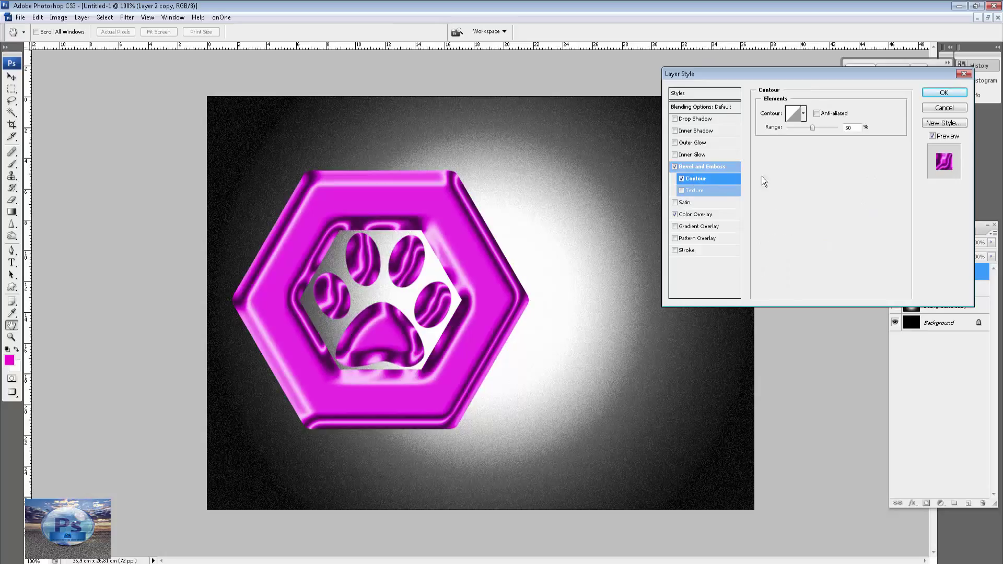
click(805, 117)
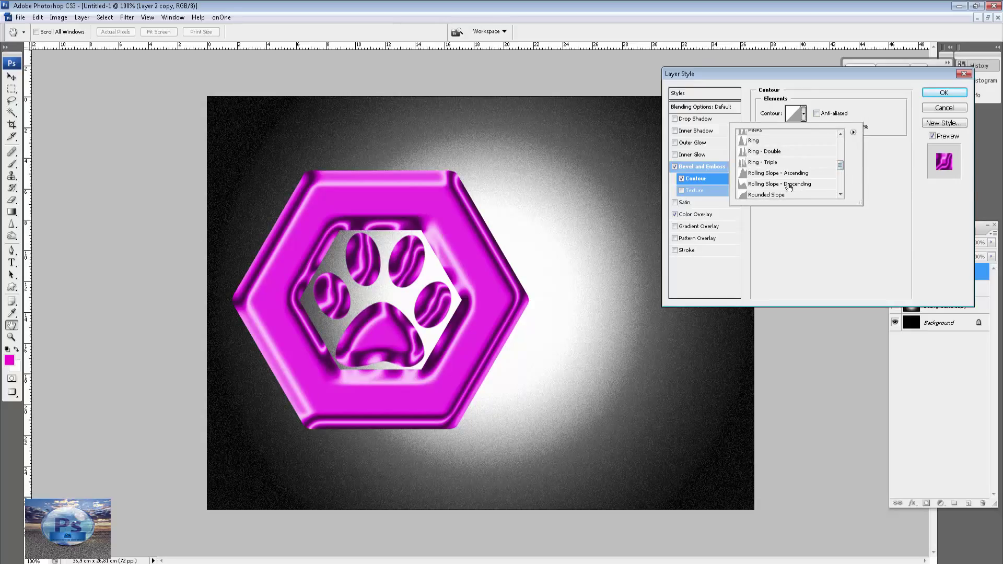
click(773, 152)
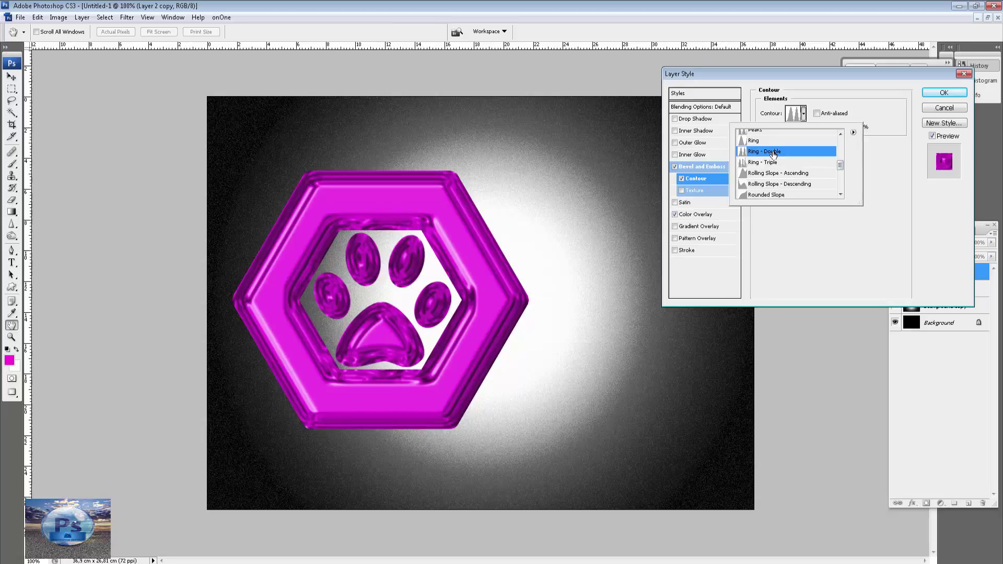
double_click(773, 152)
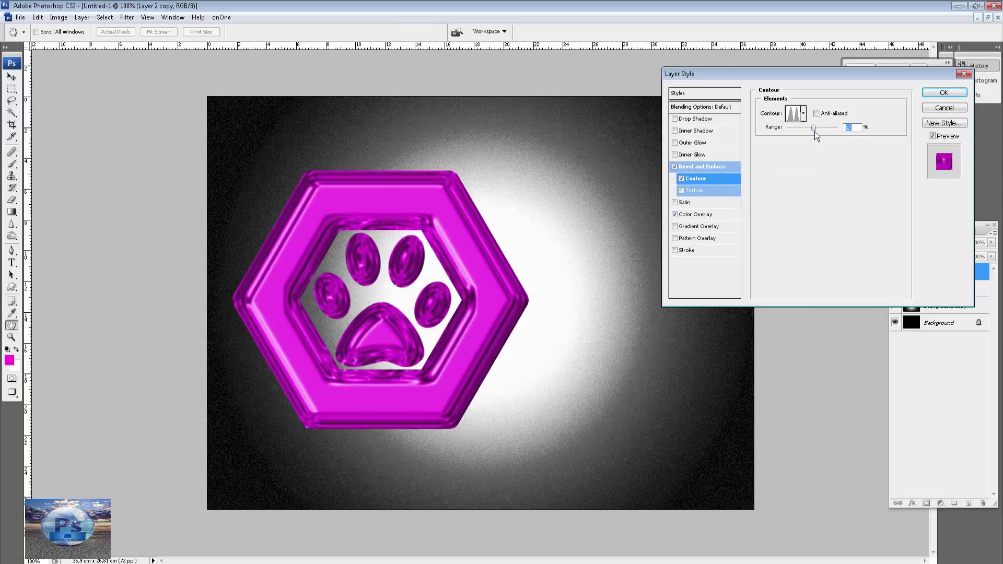
drag(815, 130, 870, 131)
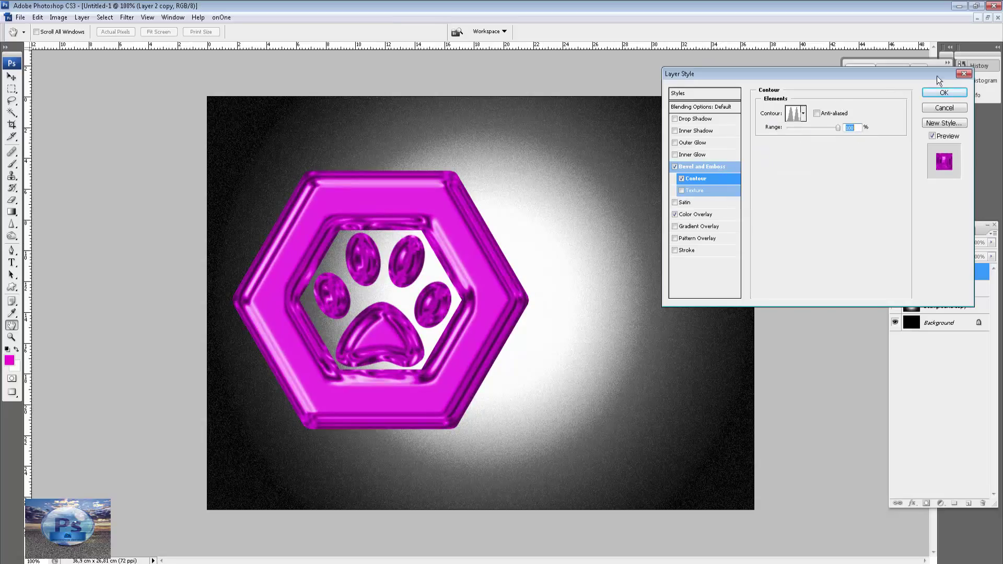
click(944, 93)
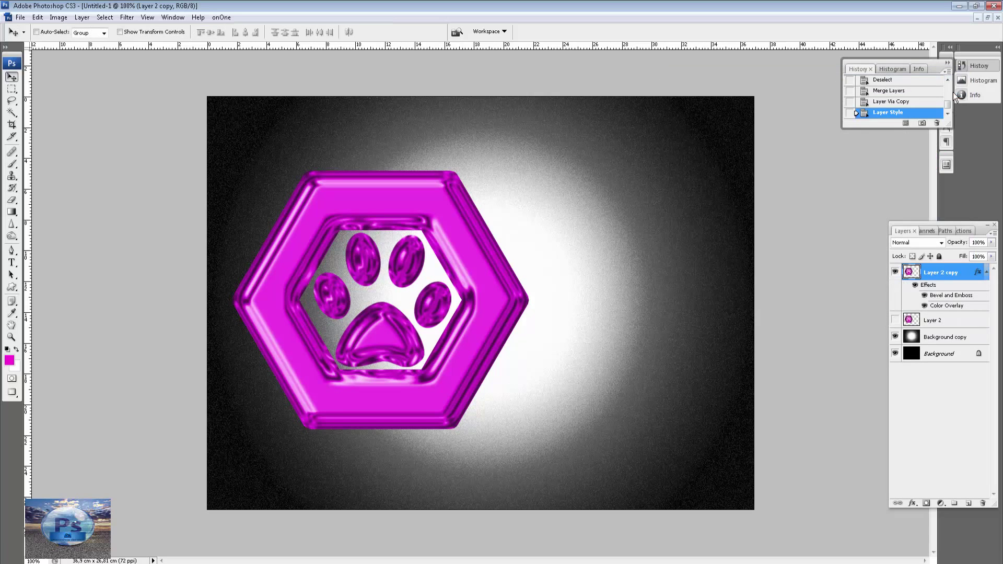
Add a Multiply inner shadow of size 25 to the badge and enable Inner Glow
double_click(971, 273)
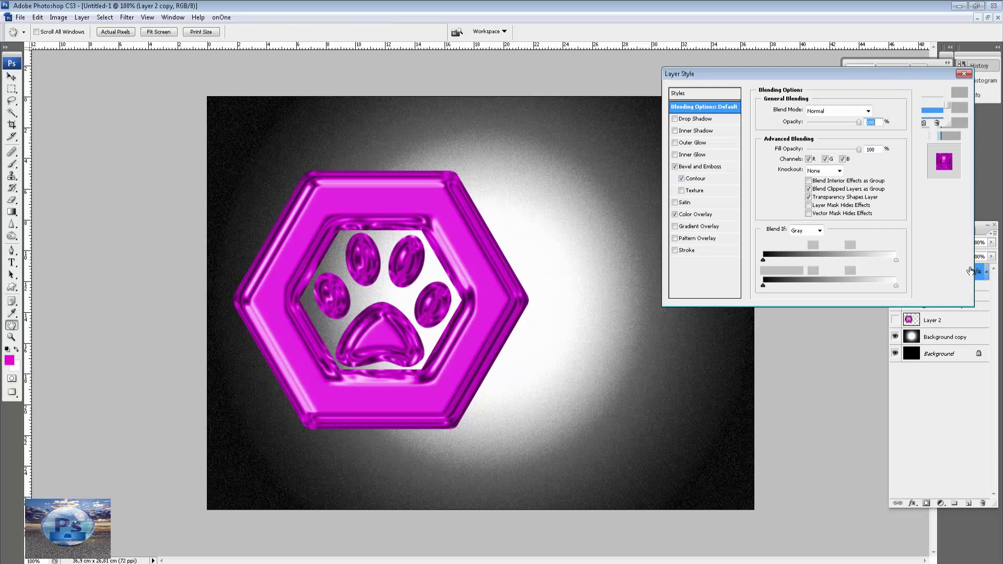
click(708, 132)
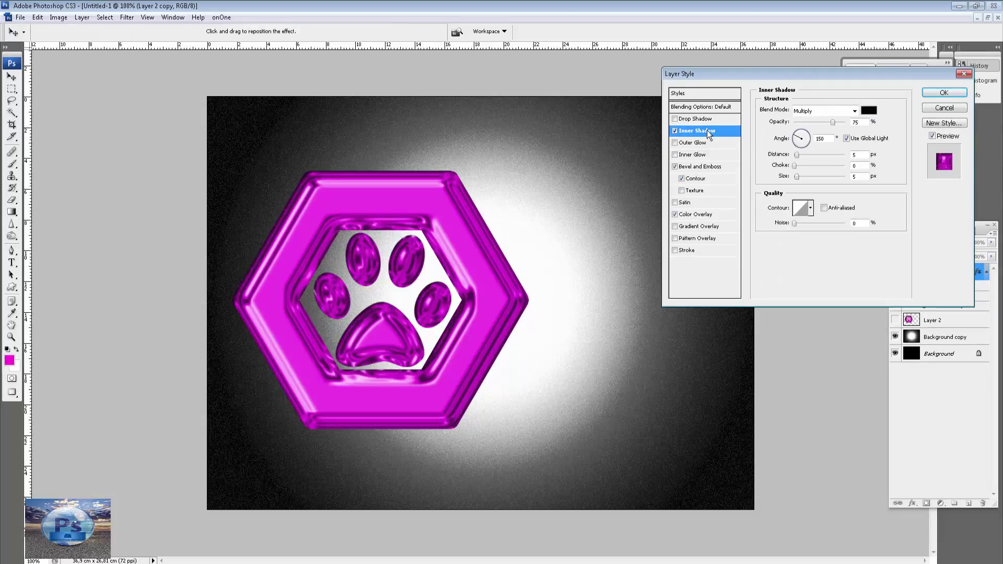
click(834, 112)
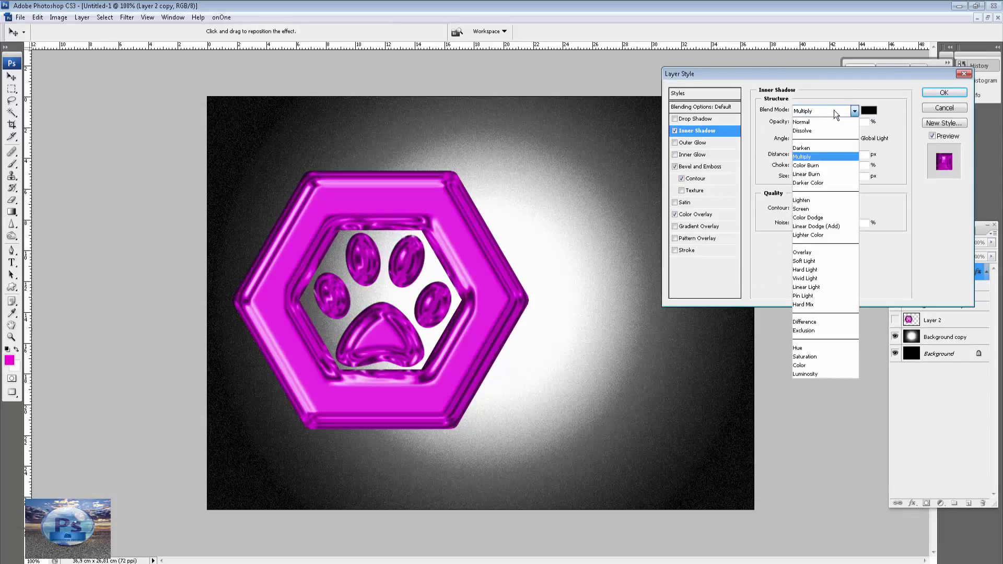
click(819, 160)
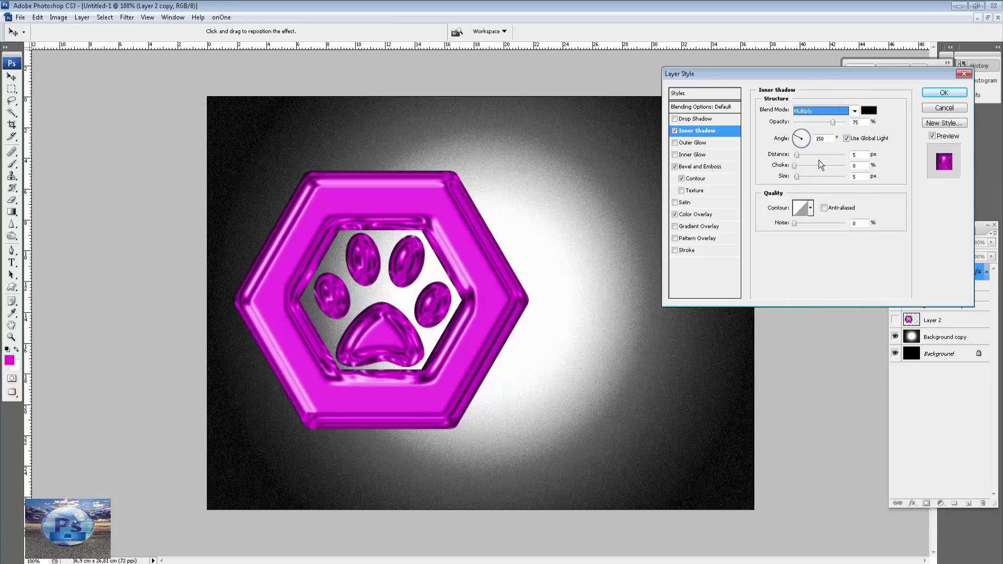
key(Tab)
key(Tab)
key(Tab)
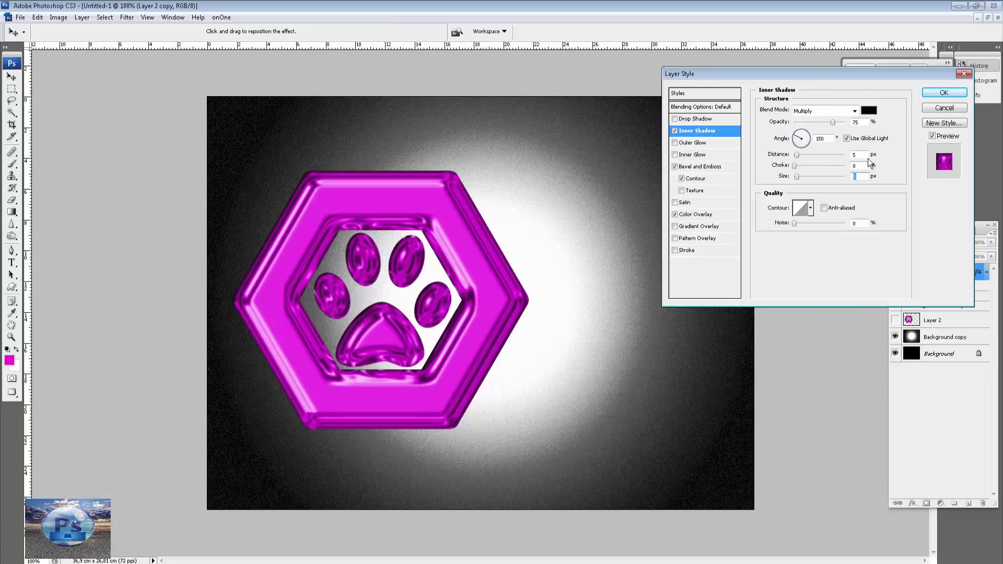
text(25)
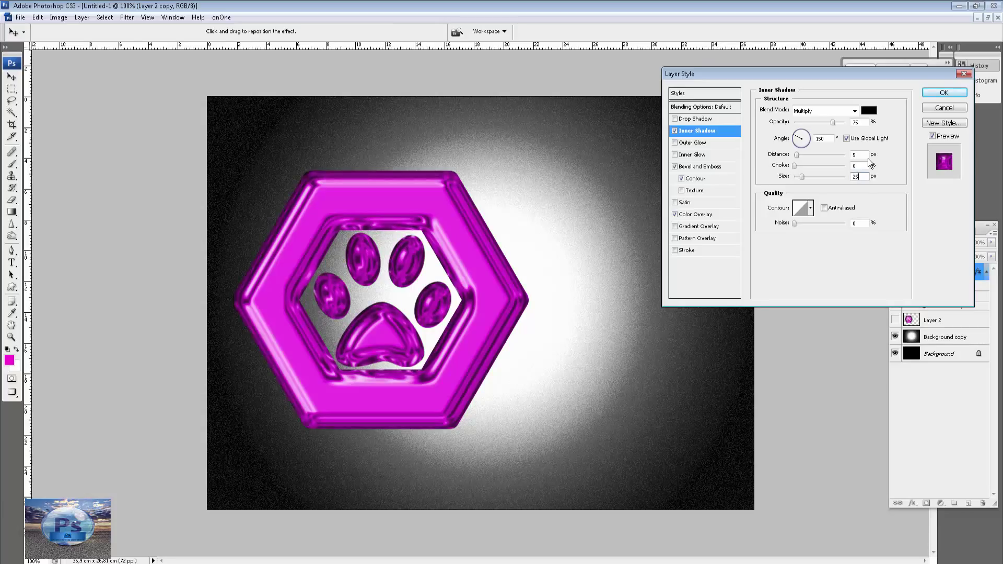
click(686, 158)
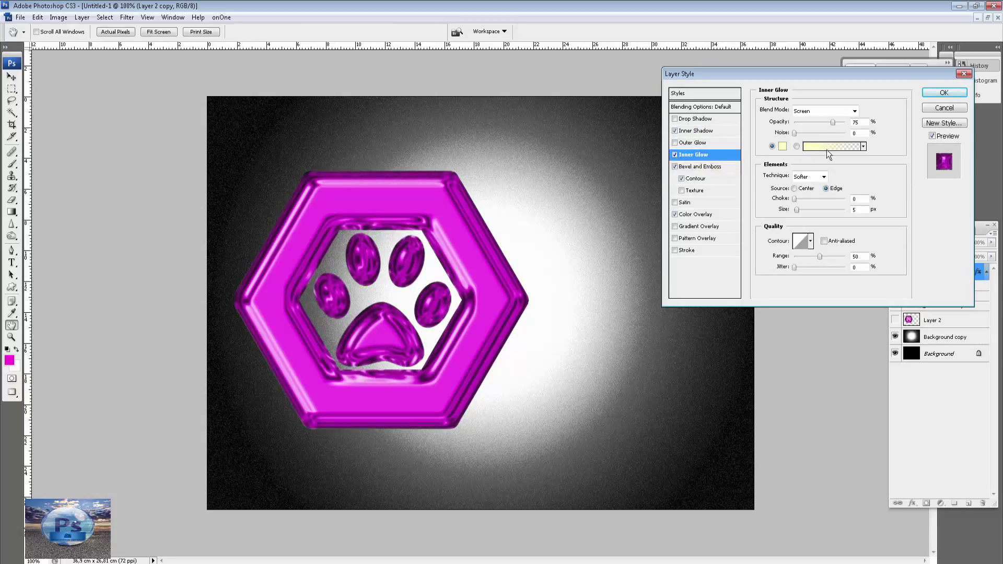
Set the inner glow to Multiply, 50% opacity, near-black colour, size 25
click(820, 111)
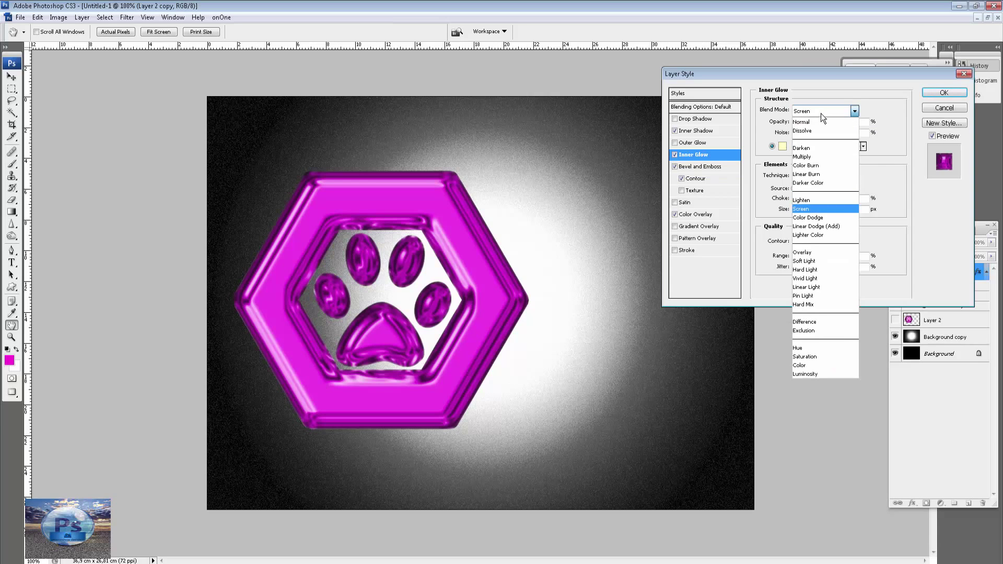
click(807, 160)
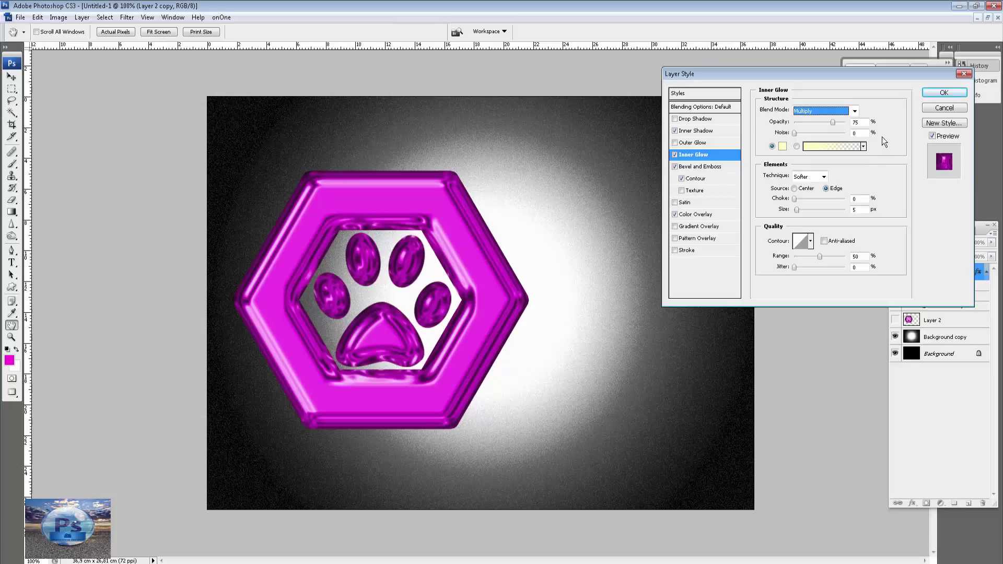
click(862, 122)
text(50)
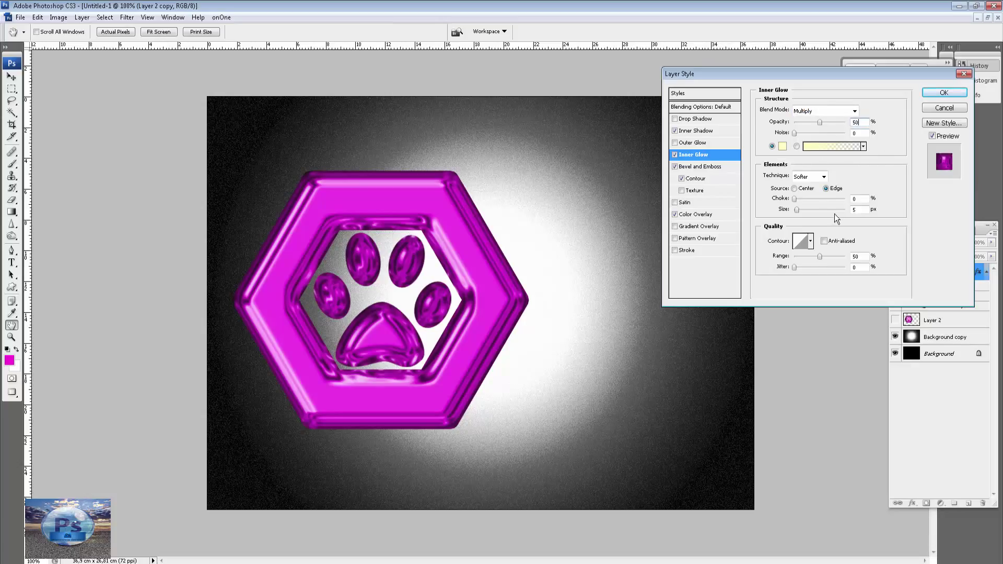
click(782, 146)
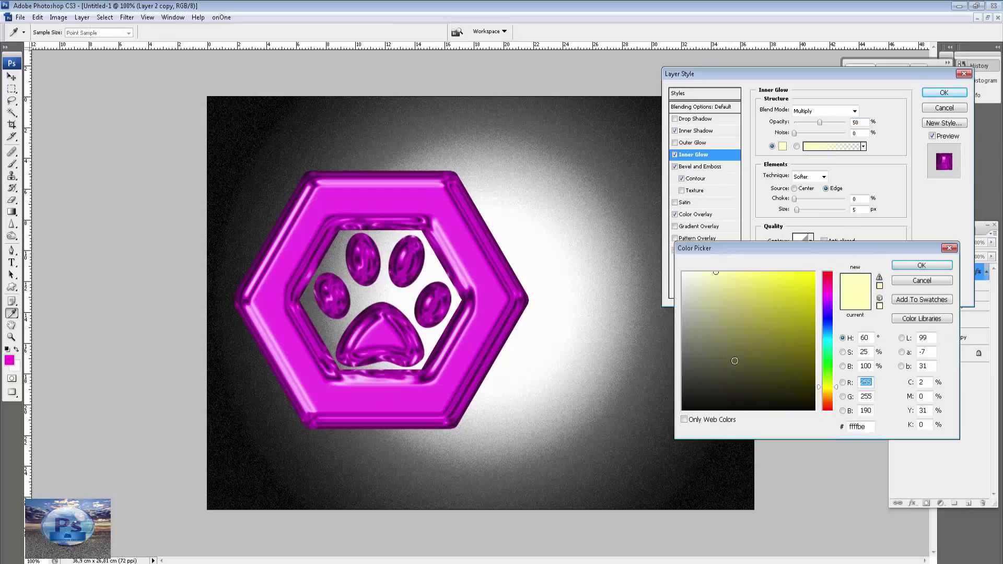
click(734, 361)
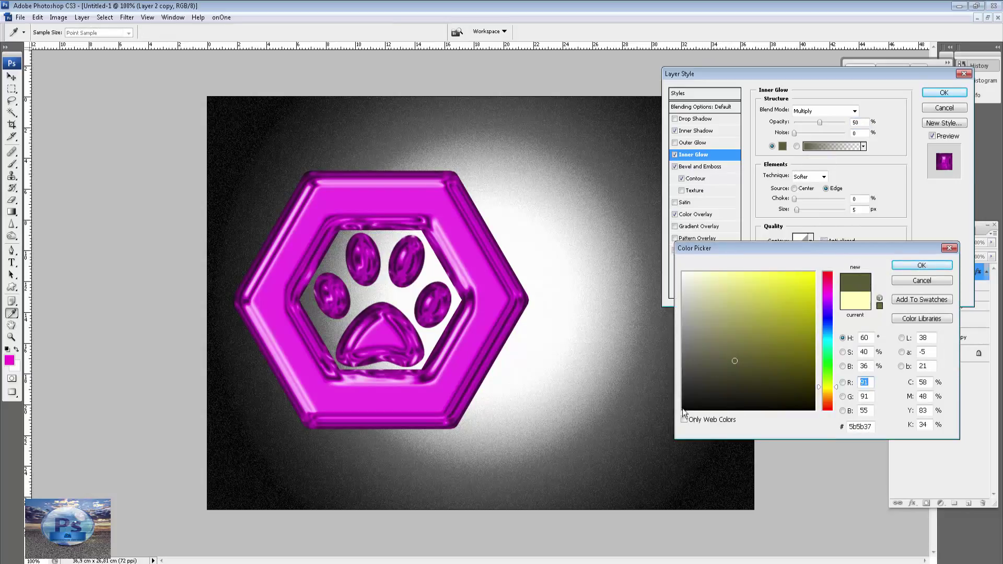
drag(686, 397, 683, 409)
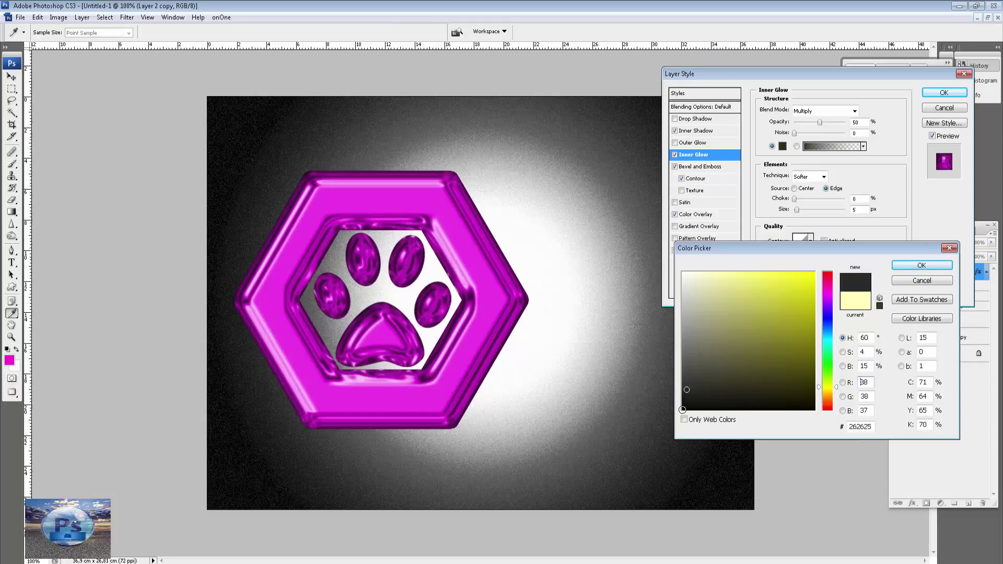
click(920, 267)
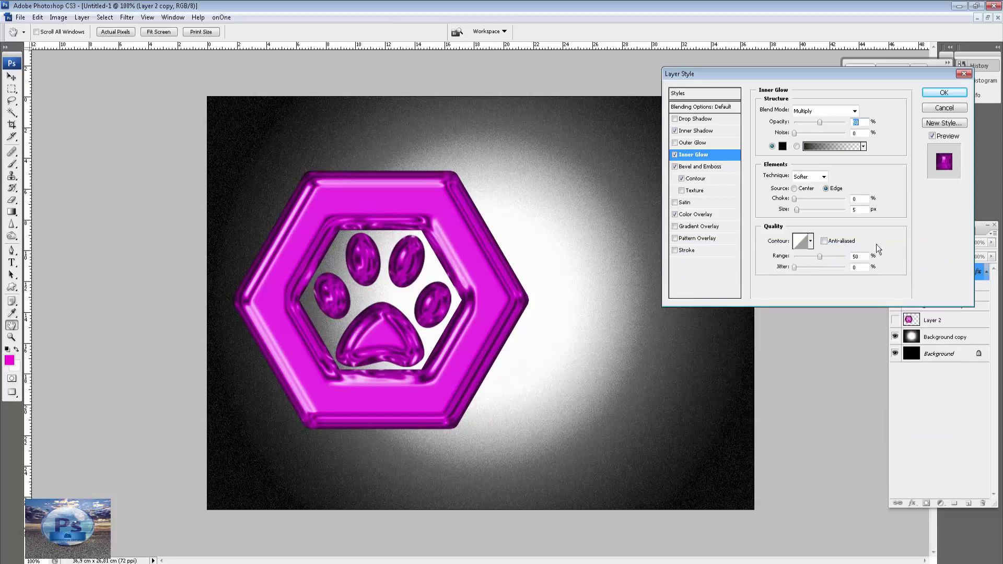
text(2)
text(5)
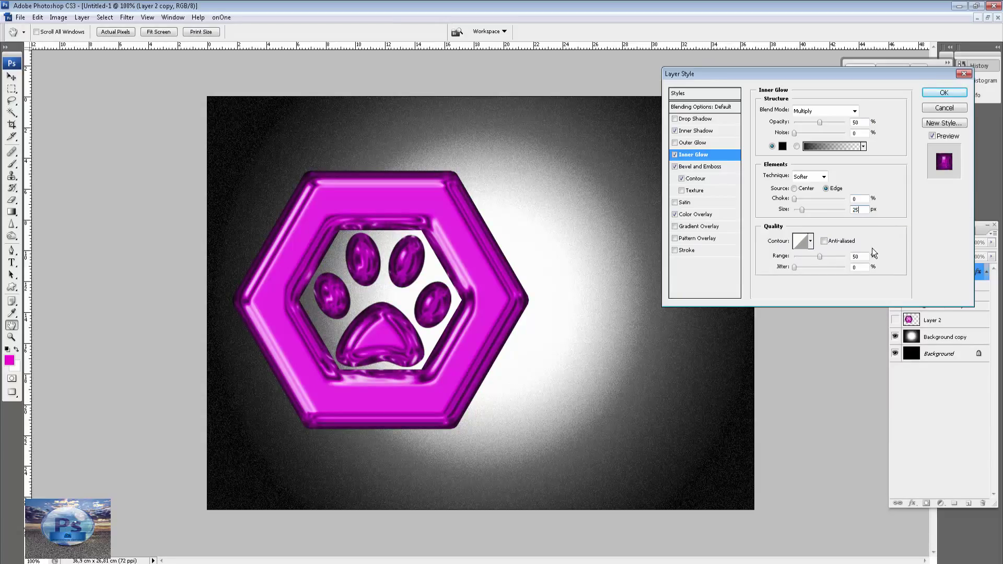
Enable Outer Glow, reduce the inner shadow size to 15, and apply the style
click(698, 143)
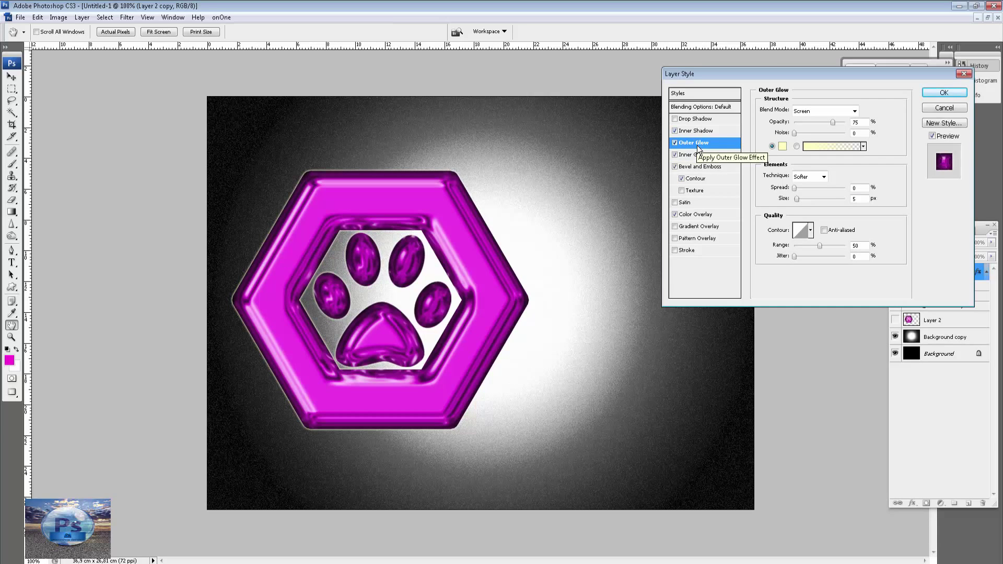
click(704, 131)
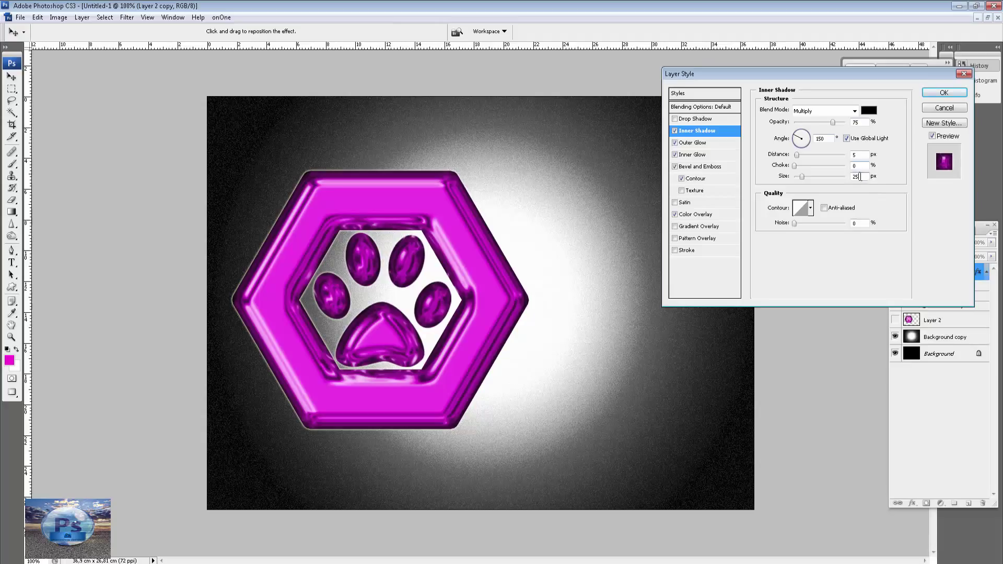
double_click(857, 176)
text(15)
click(945, 92)
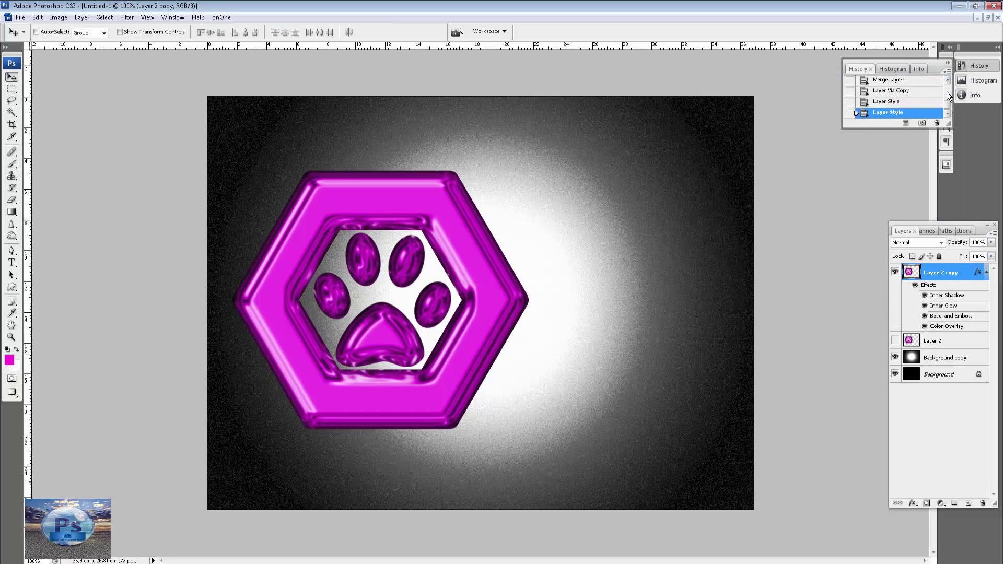
Restore the document window and convert Layer 2 copy to a Smart Object
click(987, 17)
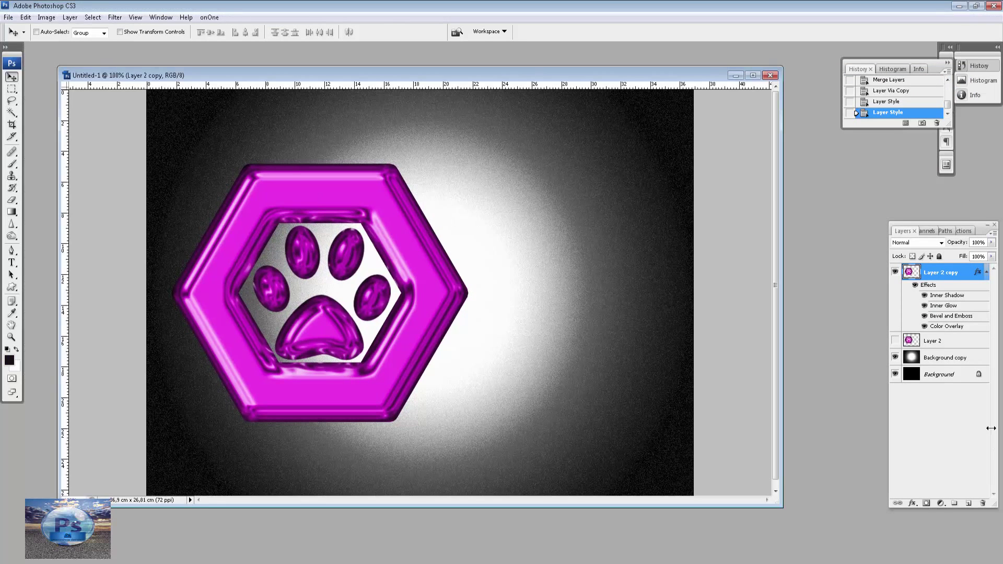
click(986, 272)
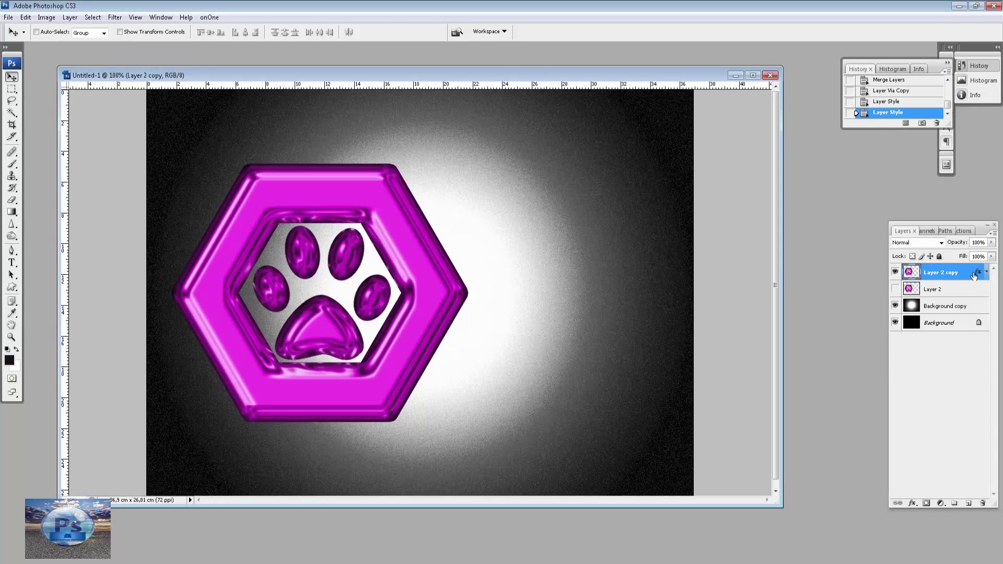
right_click(964, 274)
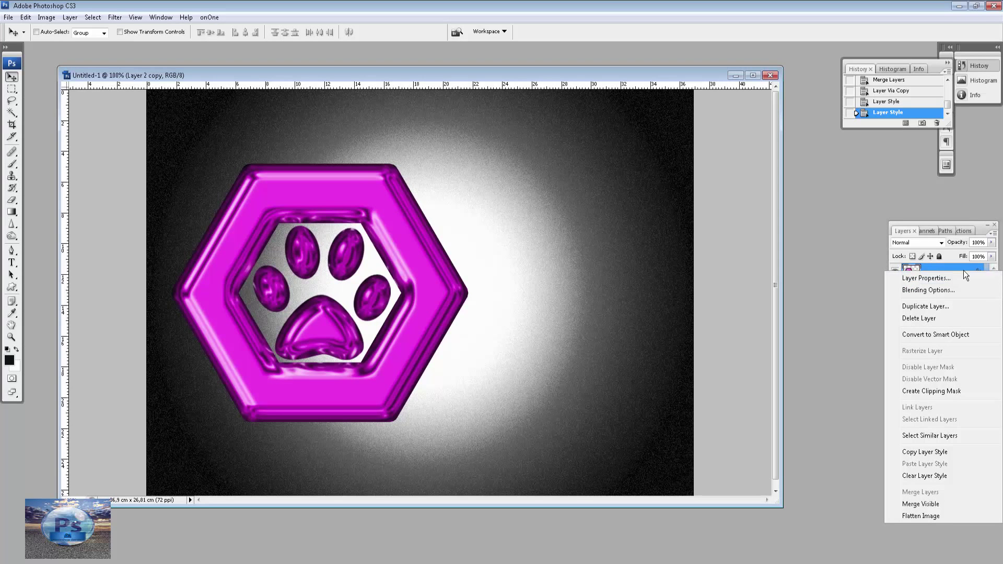
click(944, 335)
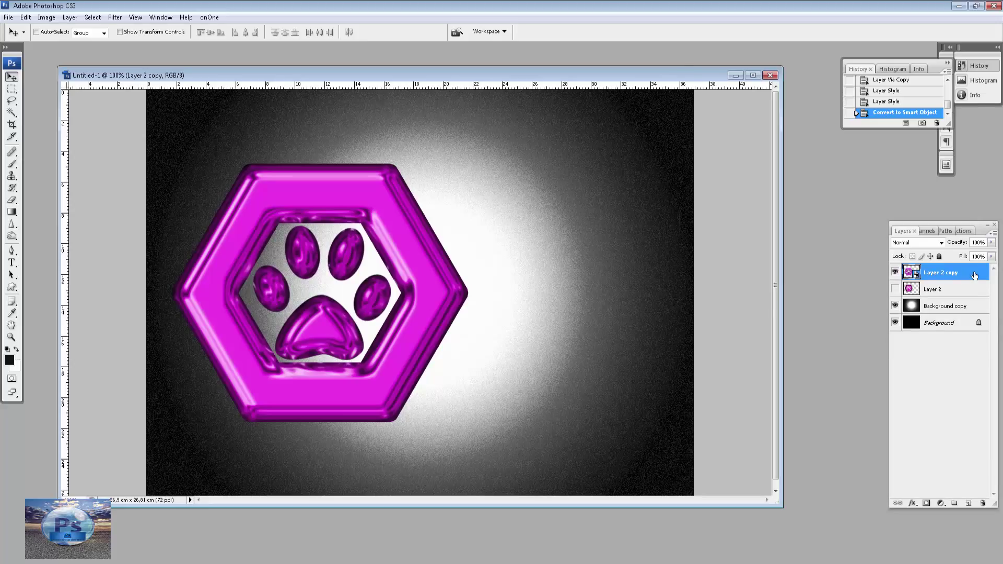
double_click(974, 273)
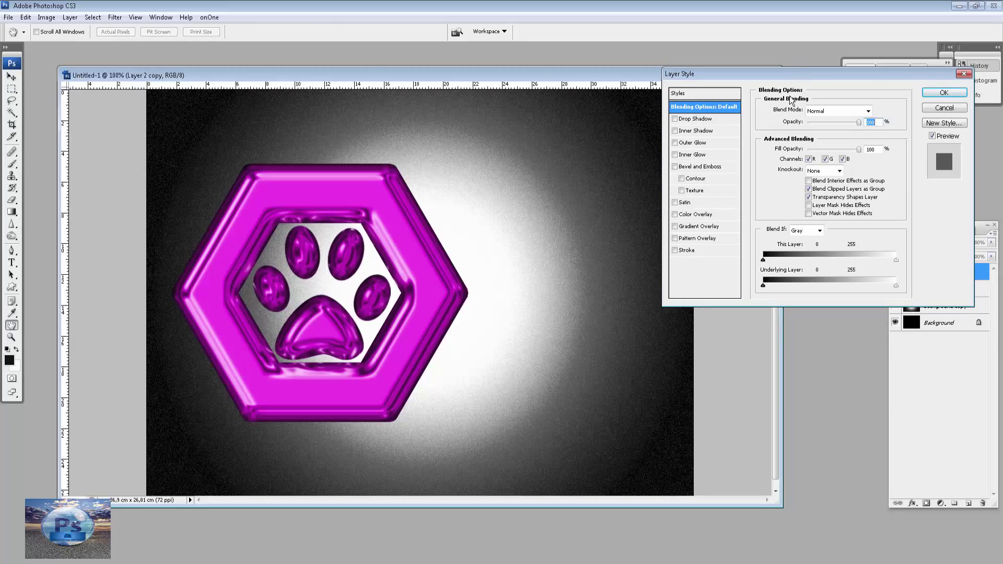
Add a bevel lit at angle 90 and altitude 84 without global light, and enable Inner Glow
click(709, 171)
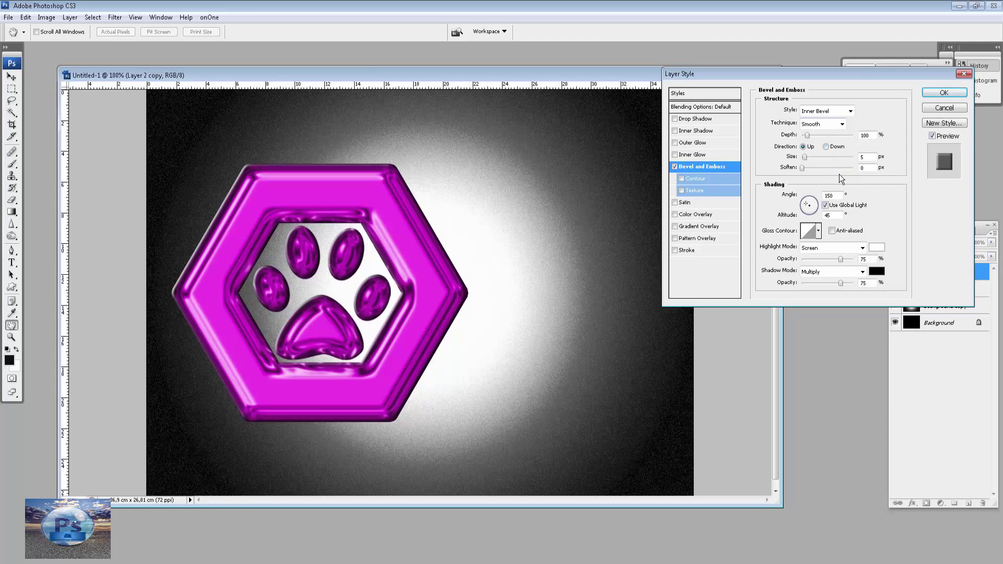
click(825, 204)
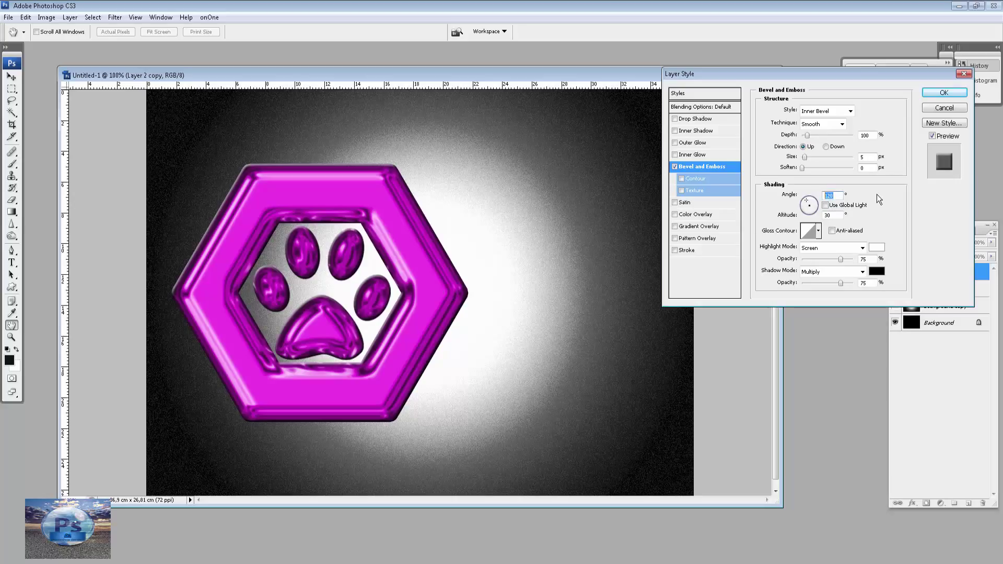
text(90)
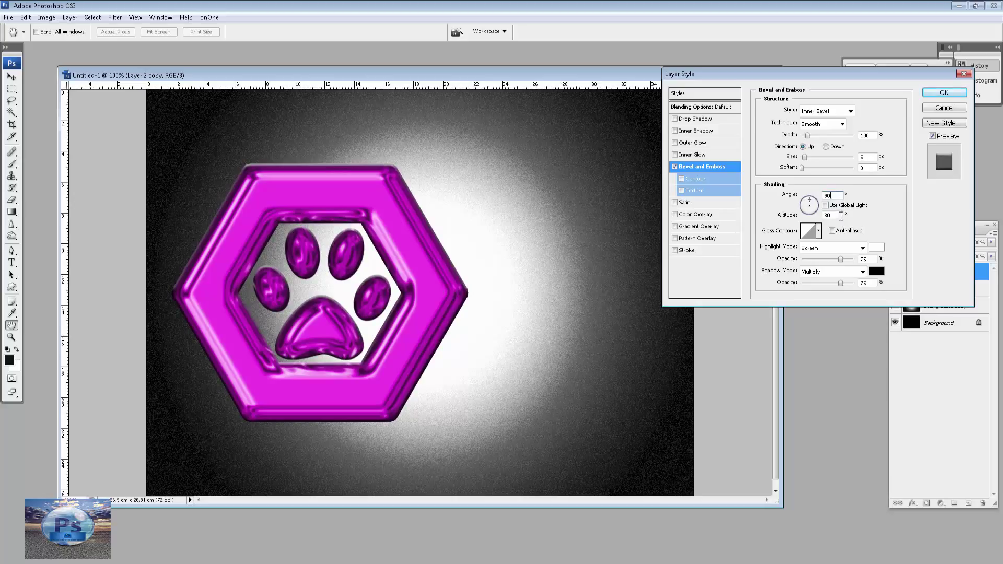
double_click(840, 216)
text(8)
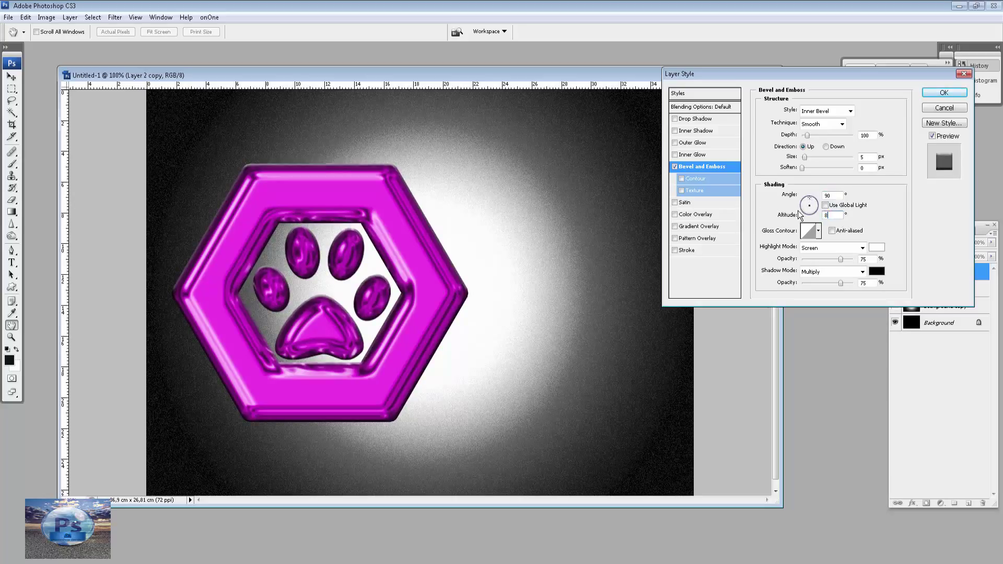
text(4)
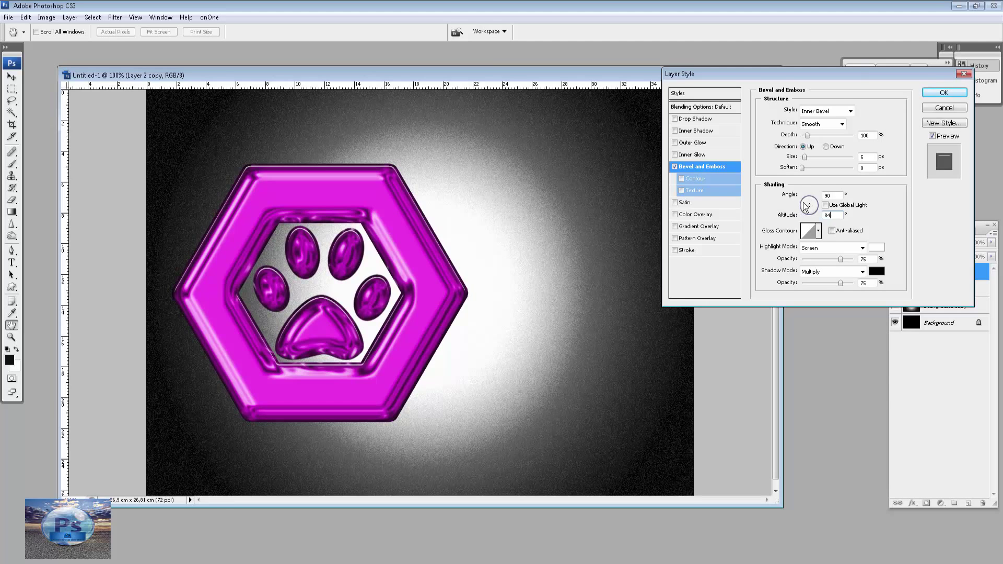
click(693, 155)
click(826, 111)
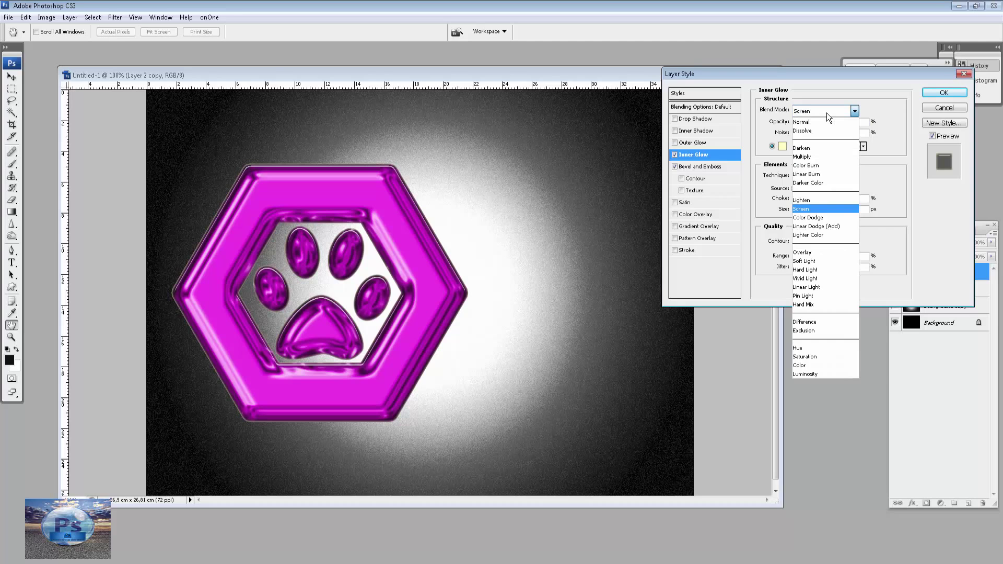
Make the inner glow Color Dodge at 25% opacity with a near-white colour
click(819, 217)
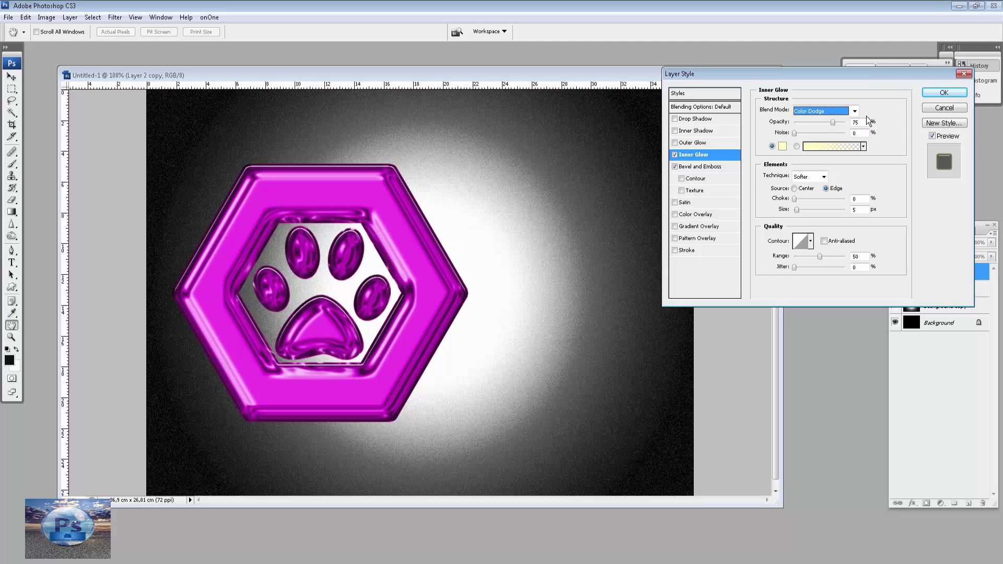
drag(833, 122, 808, 122)
click(782, 146)
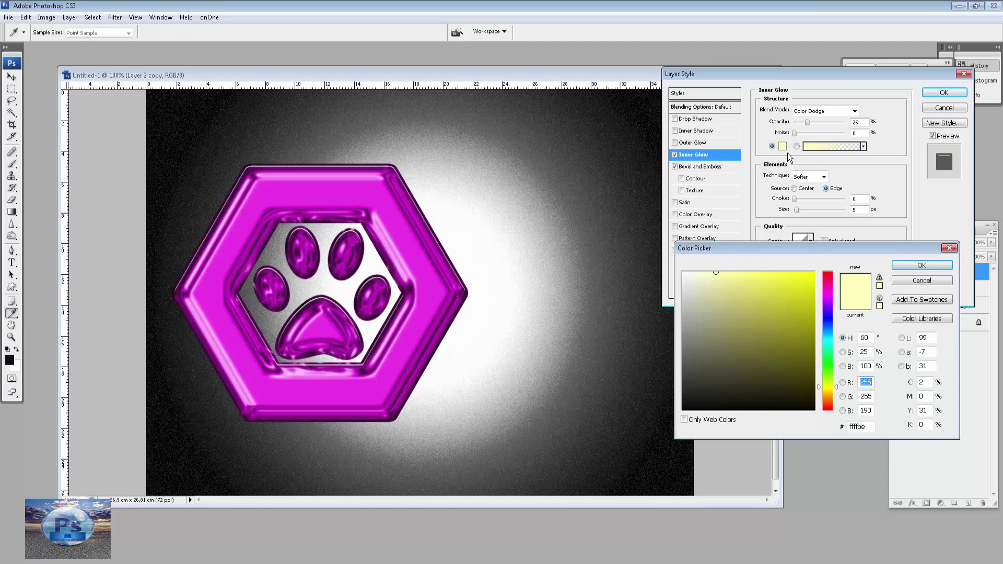
click(686, 278)
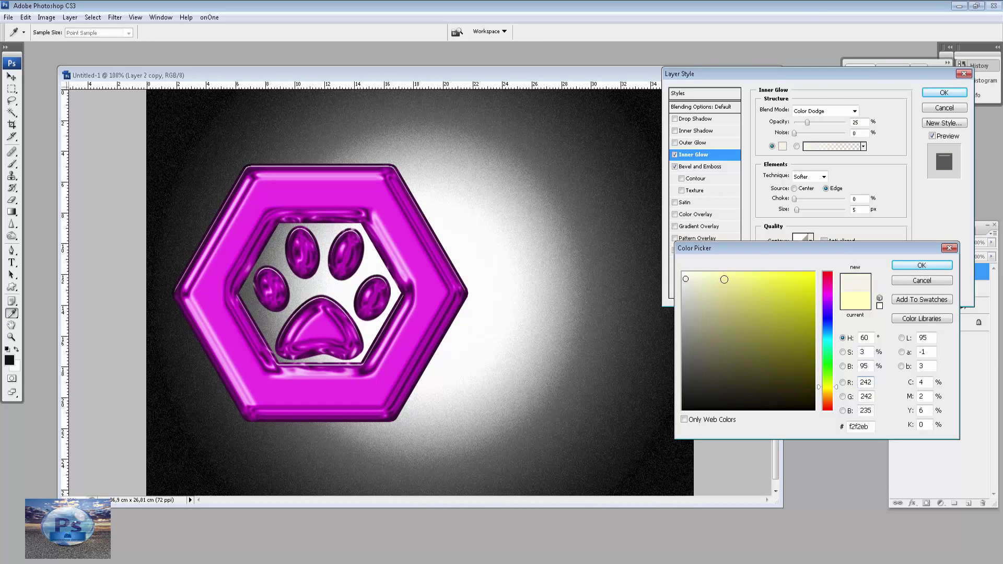
click(903, 266)
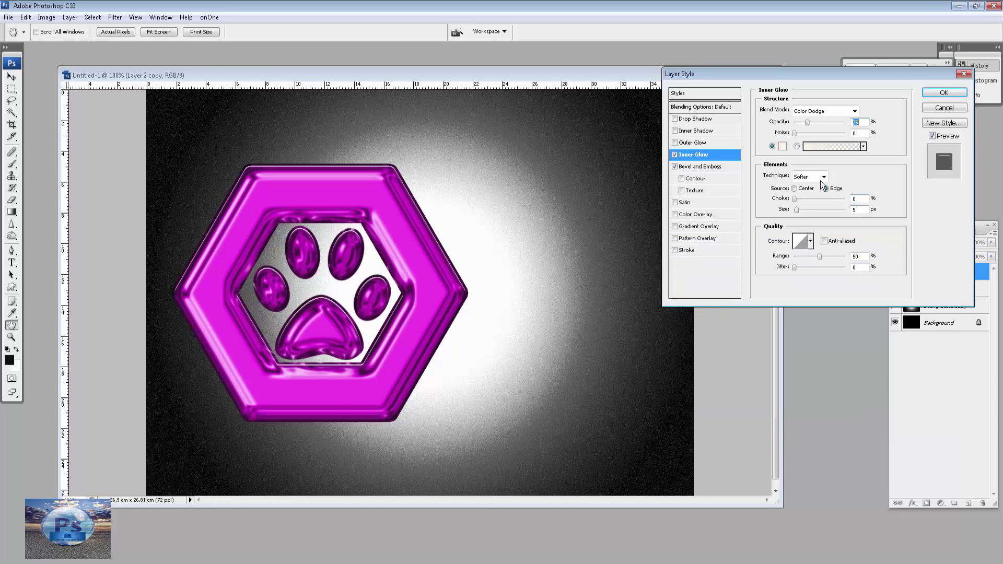
Set the inner glow source to Center with choke 16 and size 25
click(795, 189)
click(855, 199)
text(25)
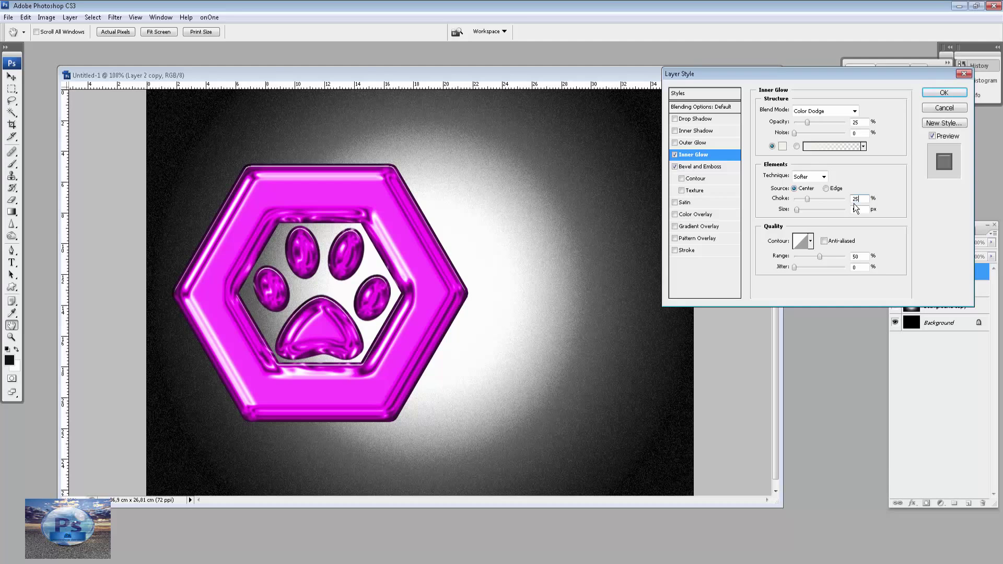
double_click(861, 211)
text(25)
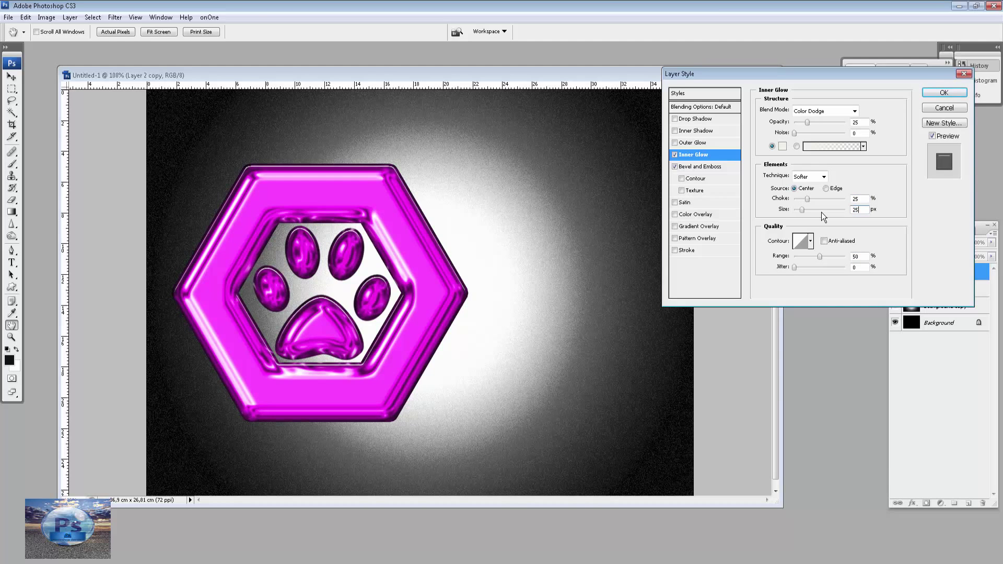
key(shift+Tab)
text(6)
Add a Linear Burn drop shadow at 15% opacity, distance 20, size 10, without global light
click(711, 120)
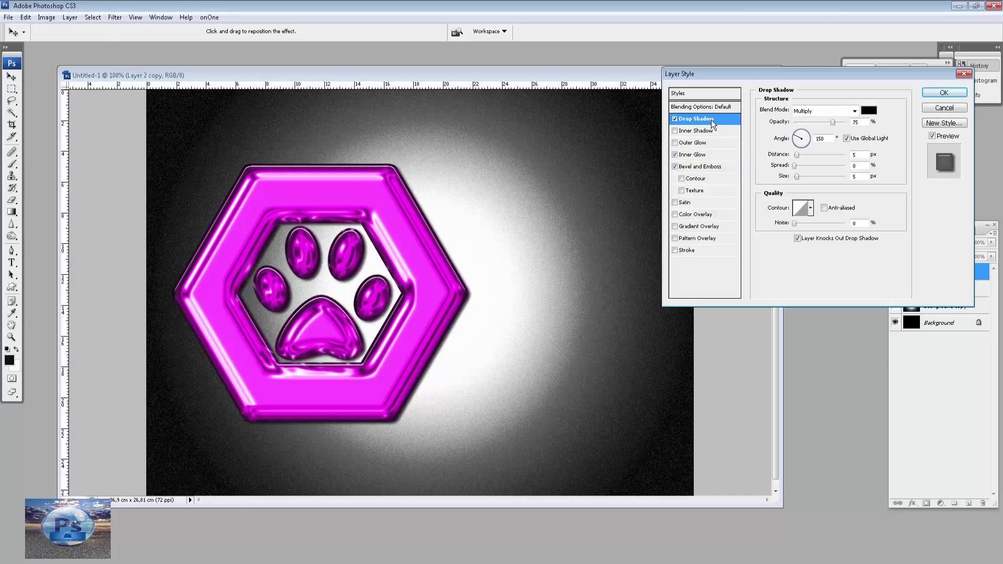
click(836, 112)
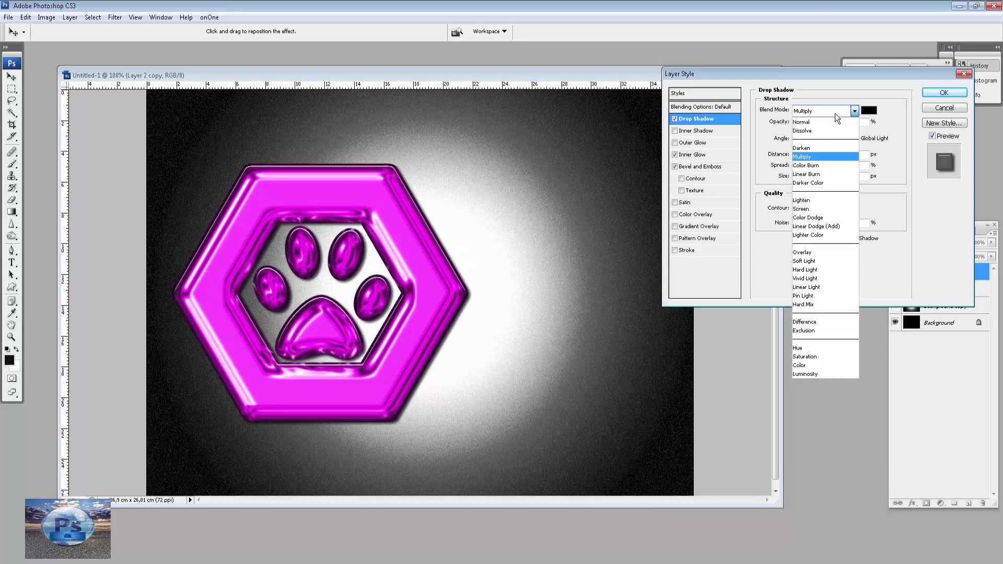
click(823, 177)
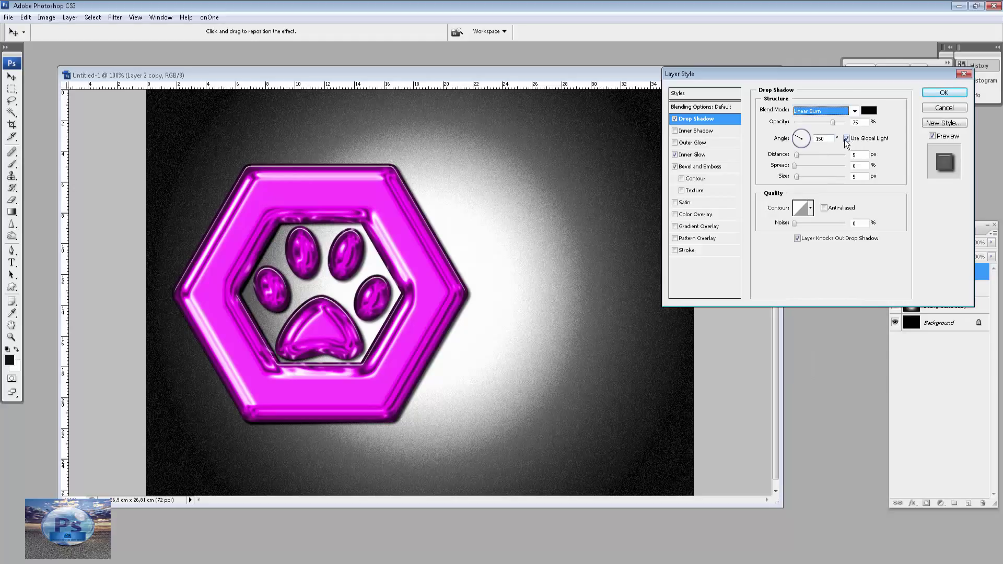
click(847, 139)
click(834, 122)
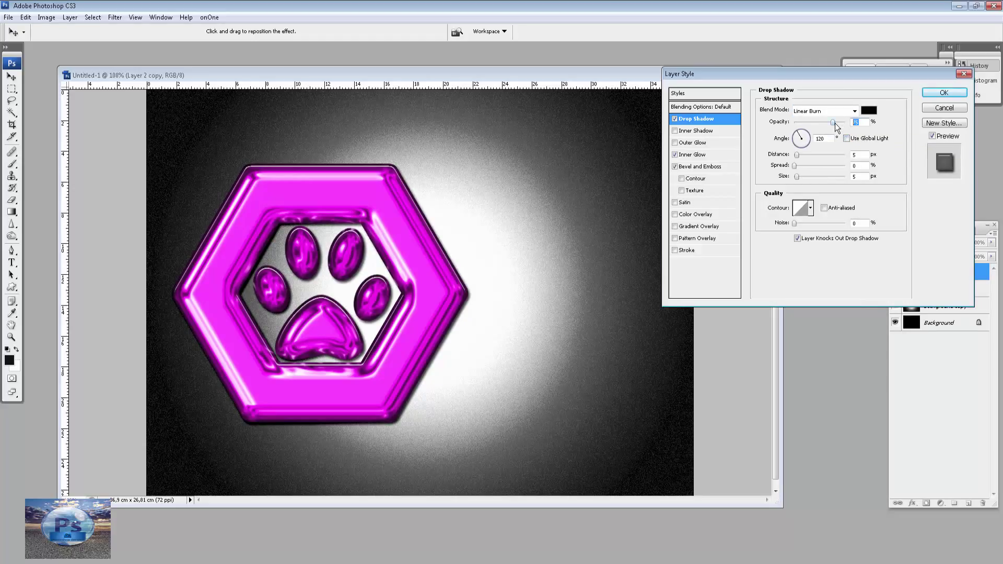
text(9)
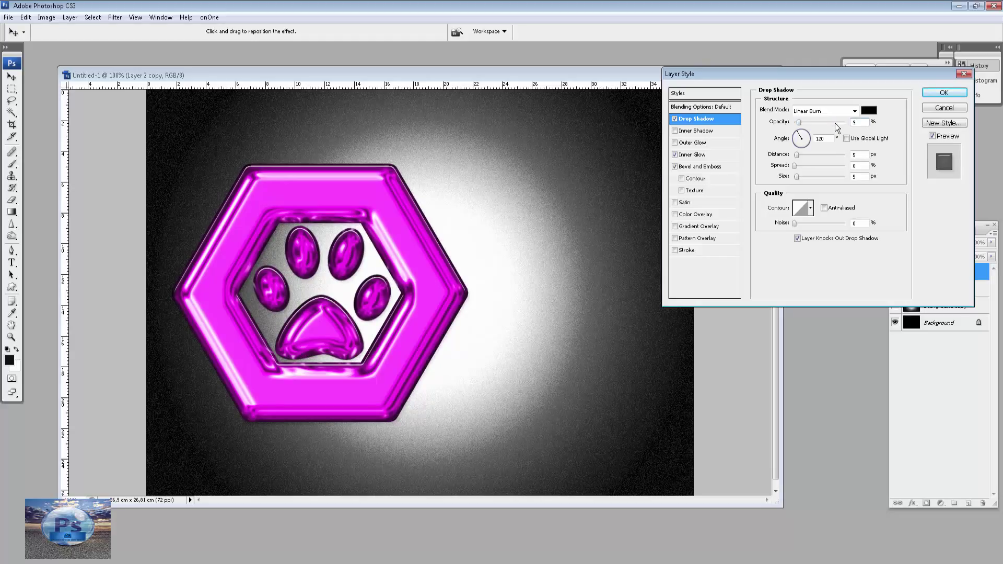
key(BackSpace)
text(15)
double_click(855, 154)
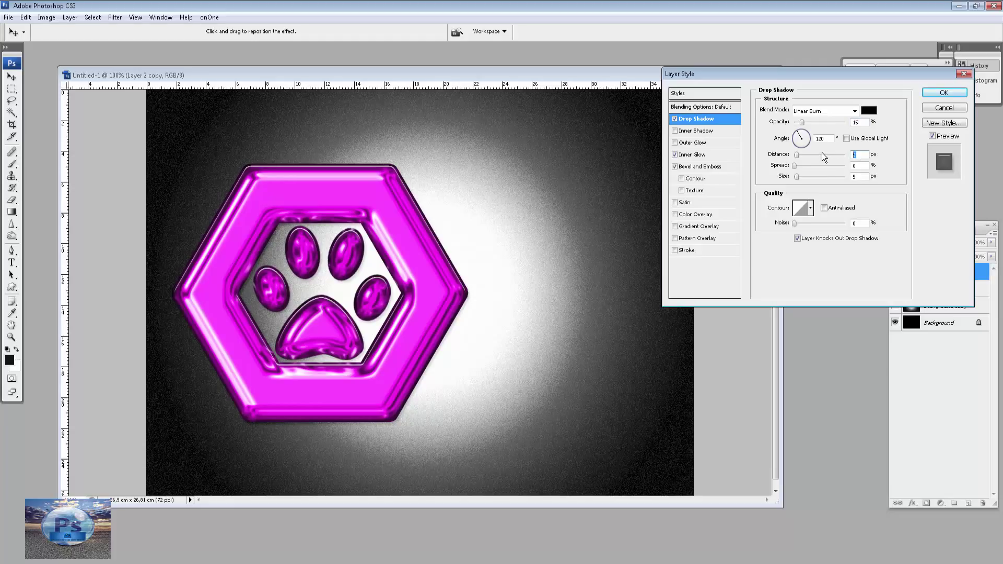
text(20)
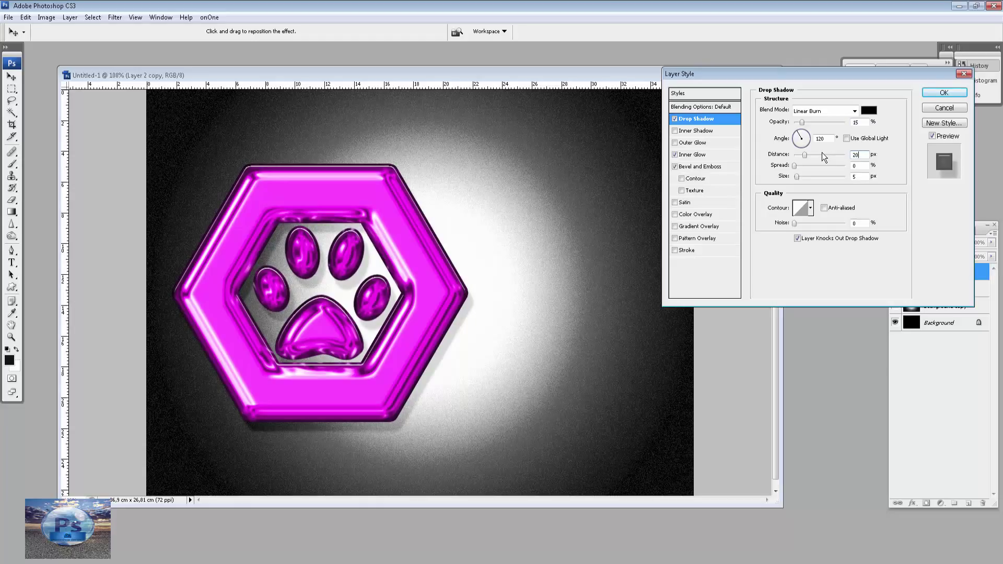
double_click(856, 176)
text(10)
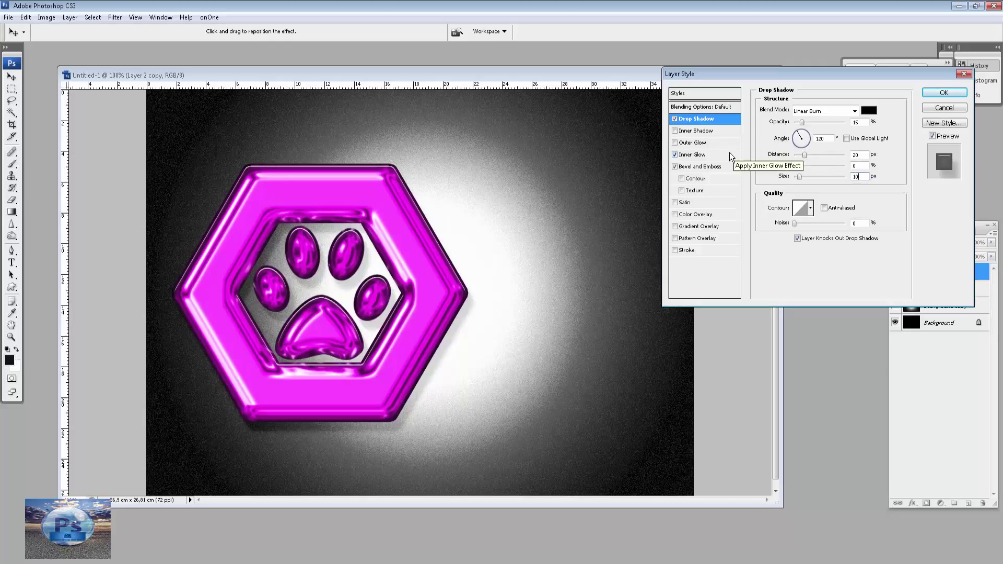
Apply the badge's layer effects and move the badge to the centre of the canvas
click(937, 92)
drag(372, 382, 464, 383)
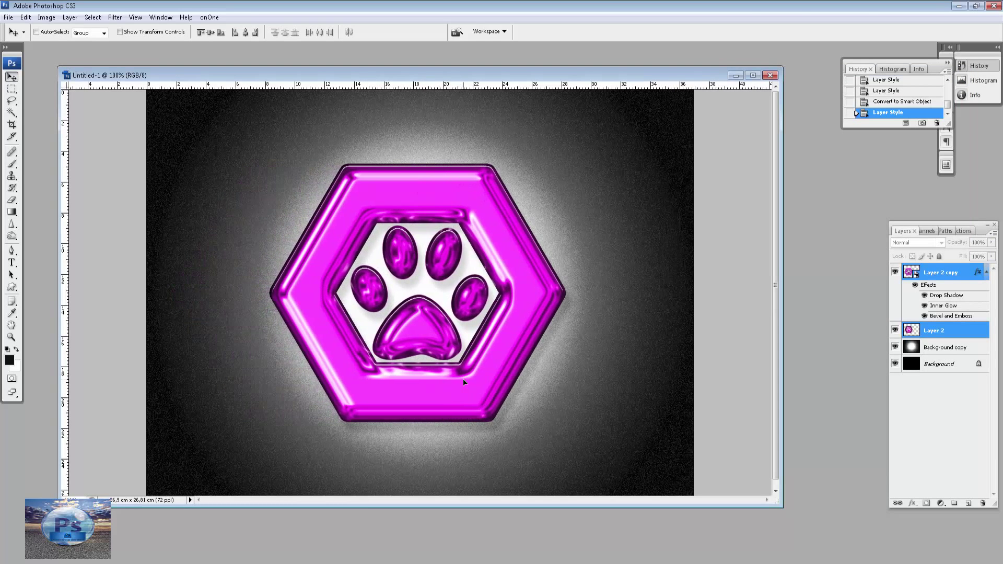
drag(464, 382, 476, 382)
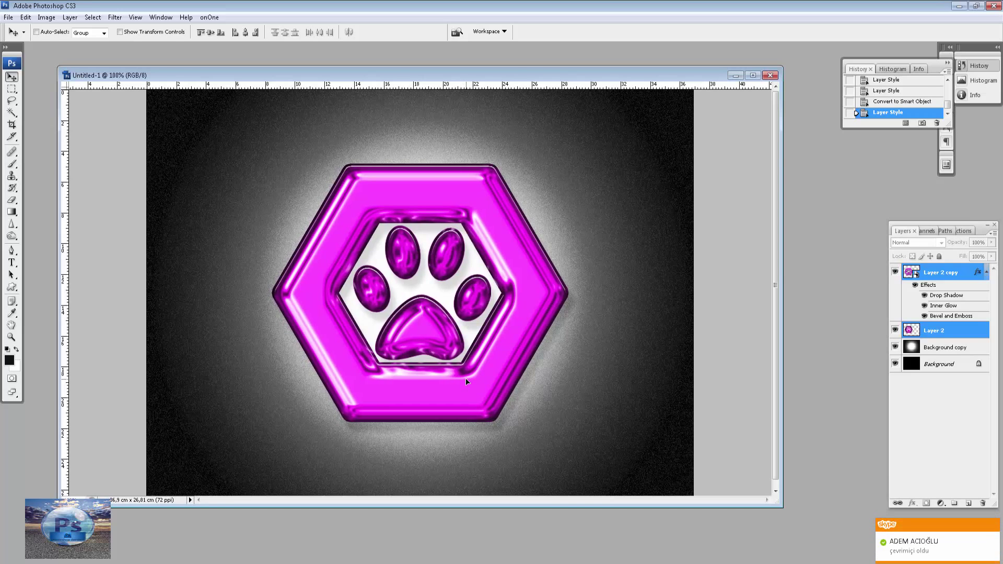
Select Layer 2's hexagon outline plus its inner area, then activate the Background copy layer
click(936, 331)
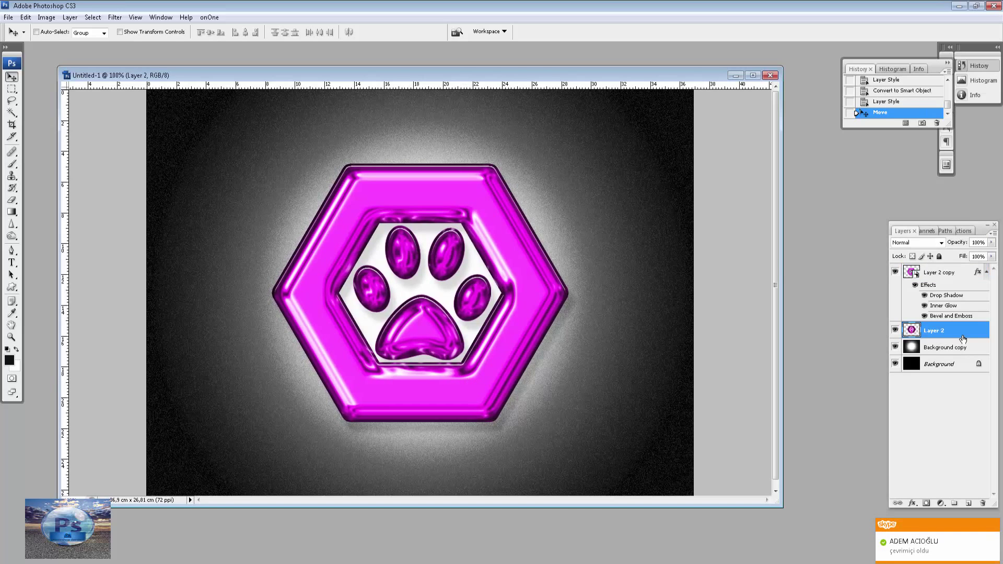
ctrl+click(919, 332)
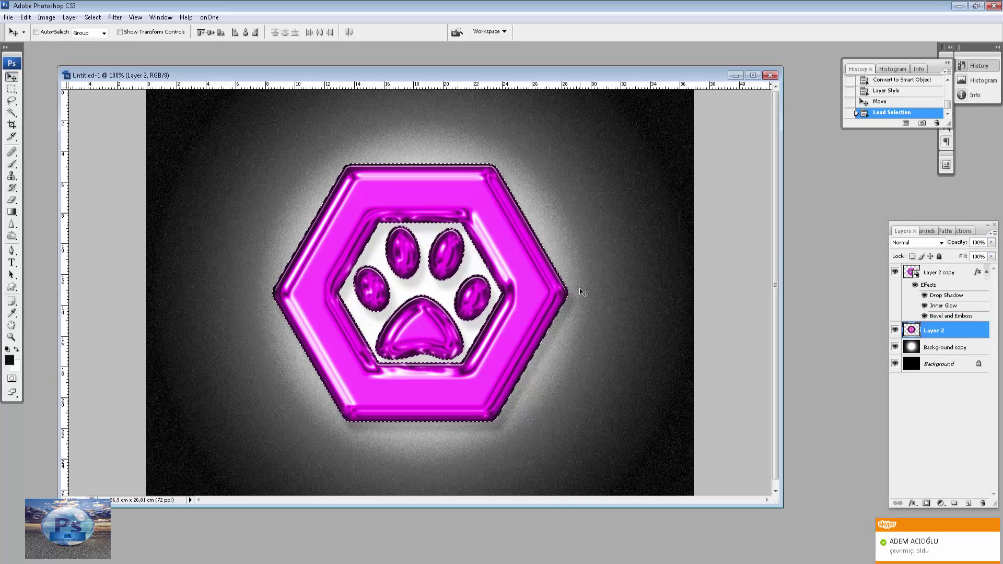
key(l)
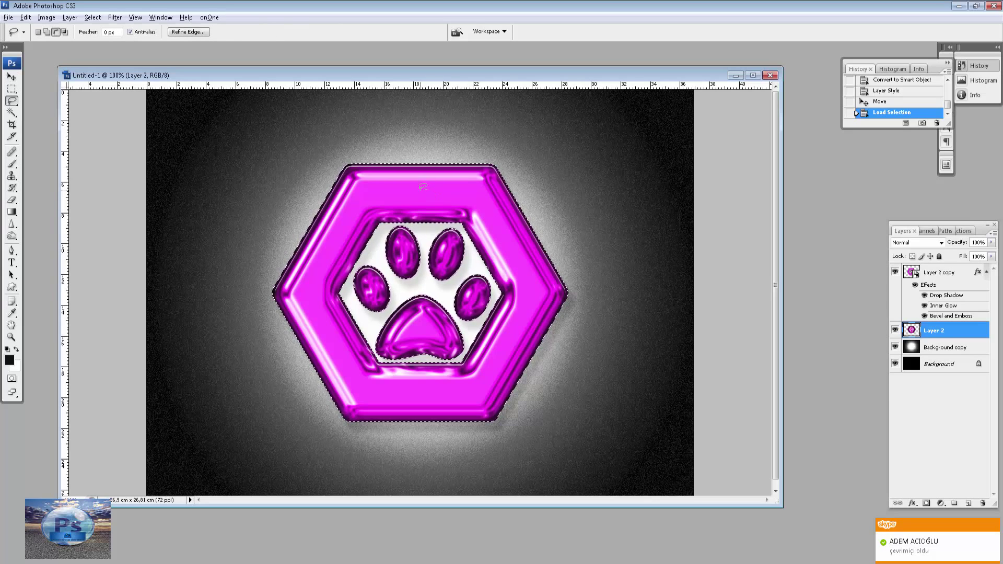
mouse_move(423, 187)
mouse_down()
mouse_move(332, 343)
mouse_move(374, 381)
mouse_move(477, 375)
mouse_move(522, 319)
mouse_move(522, 249)
mouse_move(459, 194)
mouse_move(366, 189)
mouse_move(333, 211)
mouse_move(314, 313)
mouse_move(361, 381)
mouse_move(465, 379)
mouse_move(531, 306)
mouse_move(494, 207)
mouse_move(416, 178)
mouse_move(402, 189)
mouse_up()
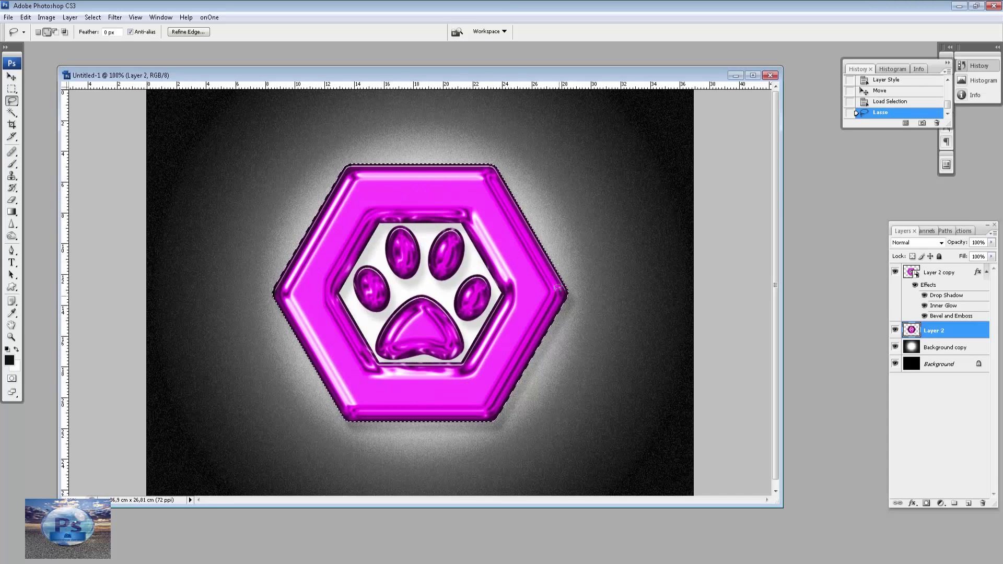
click(944, 349)
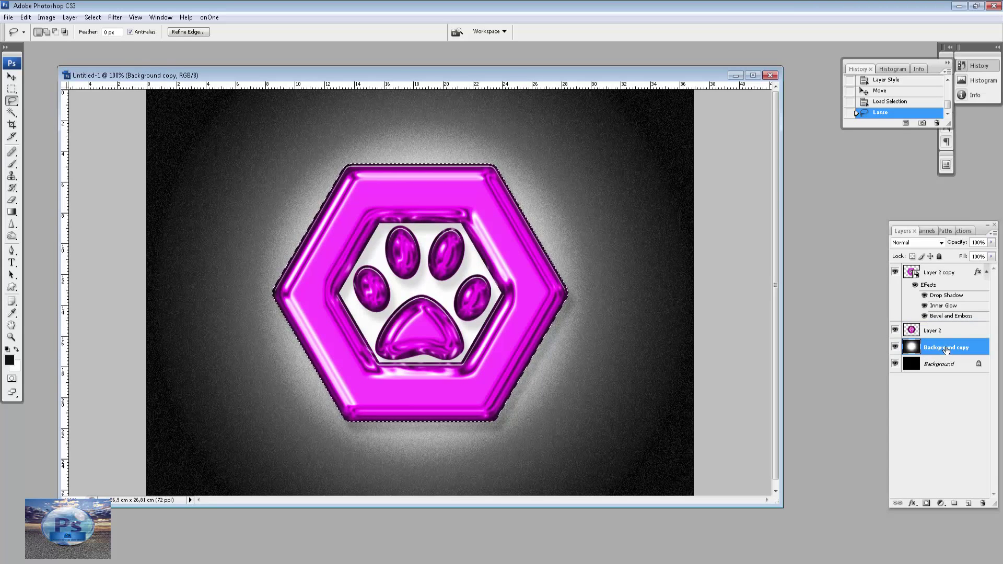
Copy the selected hexagon area to a new layer and test a diamond gradient from its centre
key(ctrl+j)
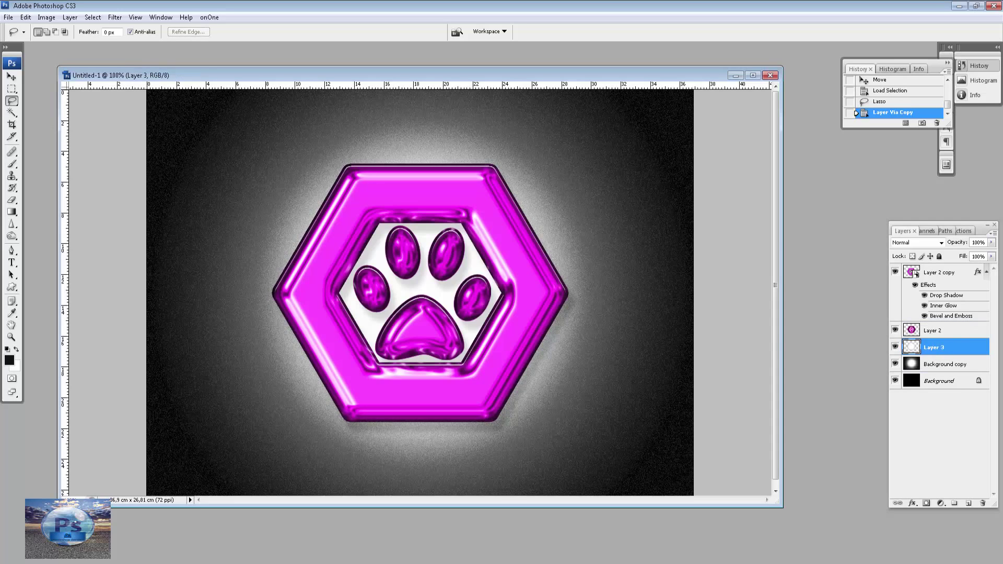
click(12, 213)
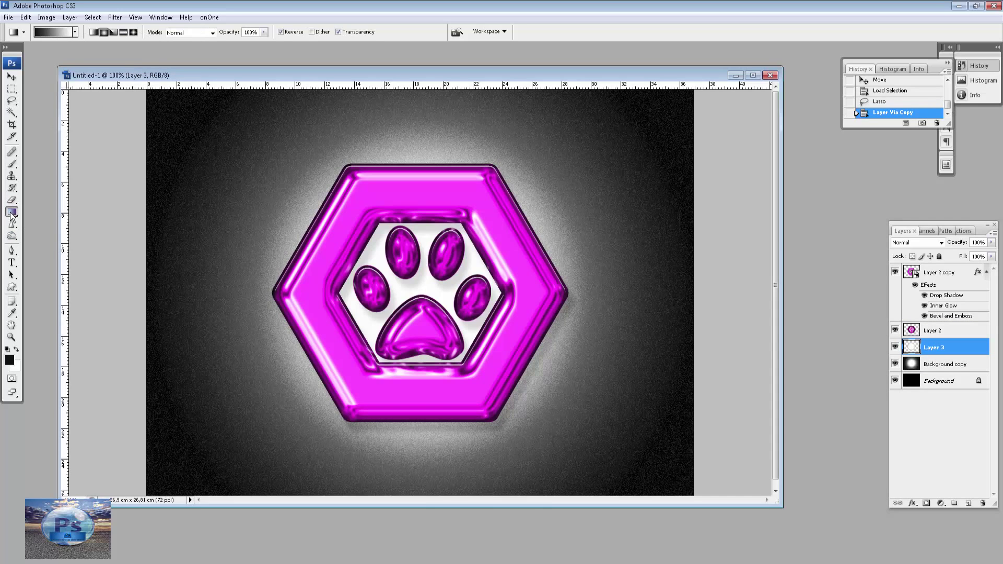
click(133, 32)
drag(420, 289, 503, 290)
key(ctrl+z)
Lock the new layer's transparency, redraw the diamond gradient, and set its opacity to 81%
click(912, 256)
drag(420, 290, 517, 290)
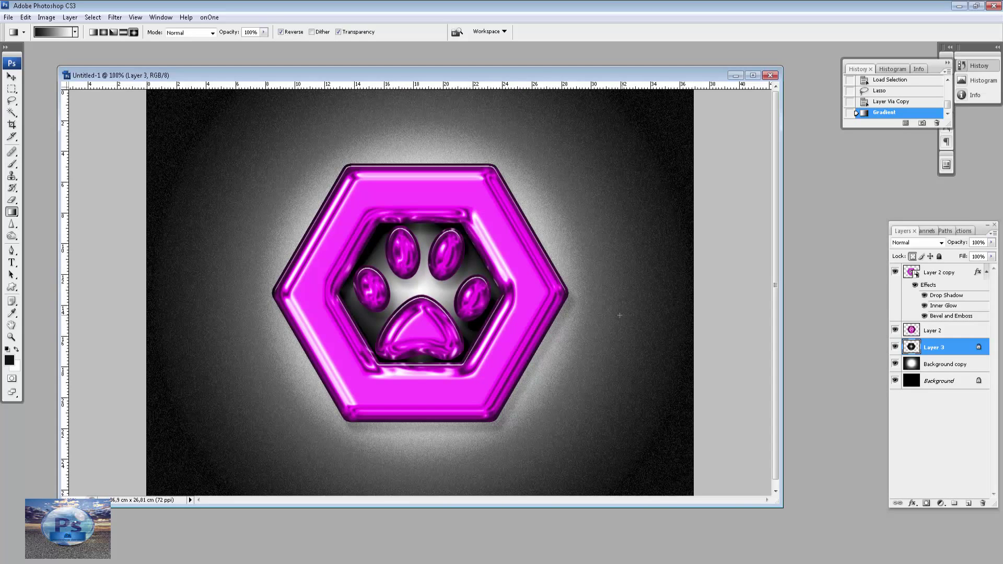
click(992, 243)
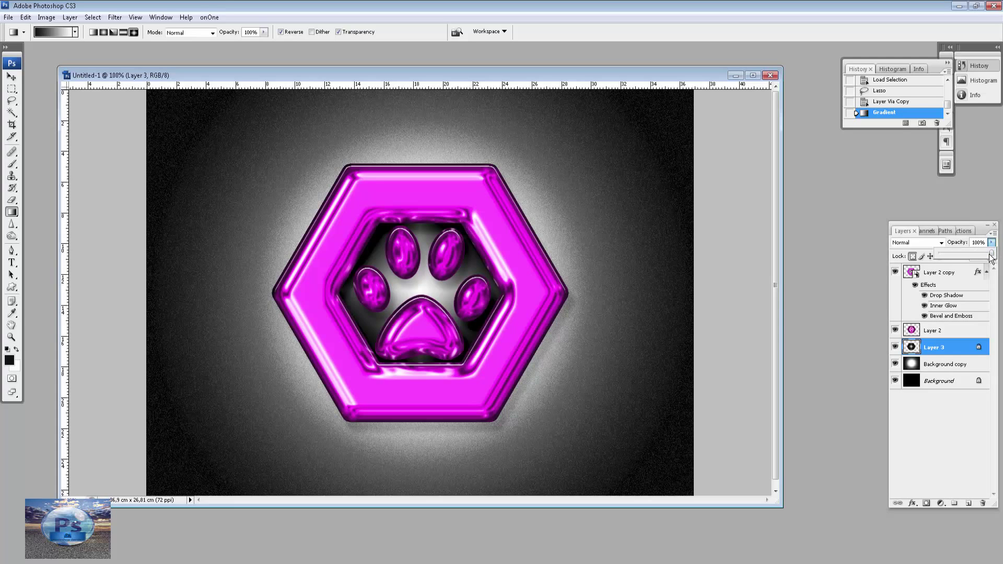
drag(992, 253, 974, 255)
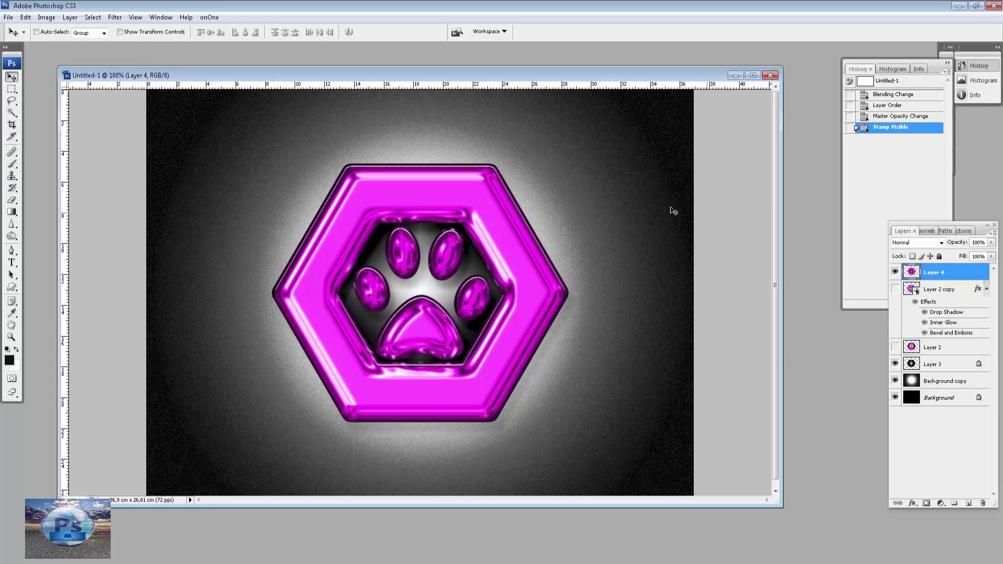
Add a near-white outer glow to the merged badge layer
double_click(976, 277)
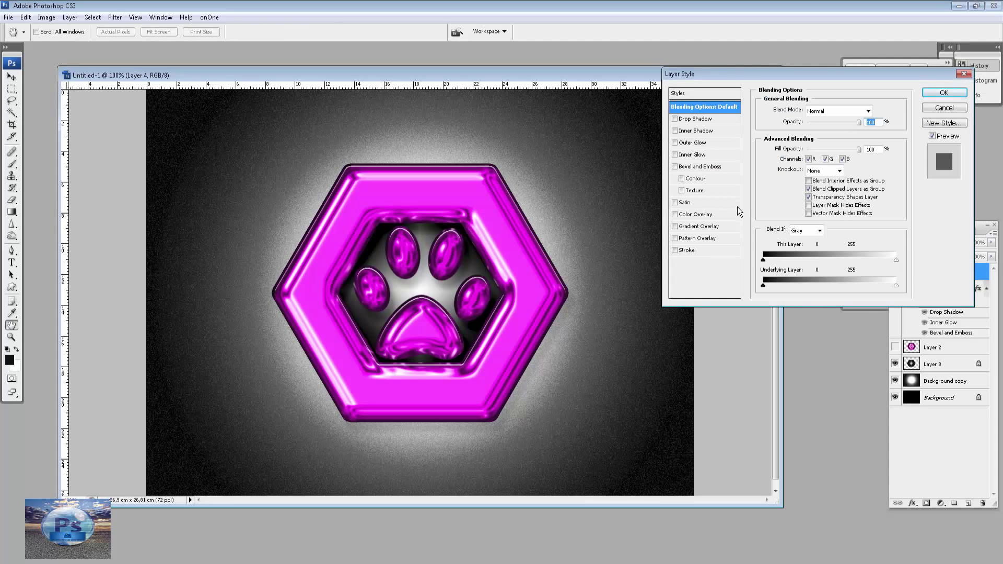
click(685, 142)
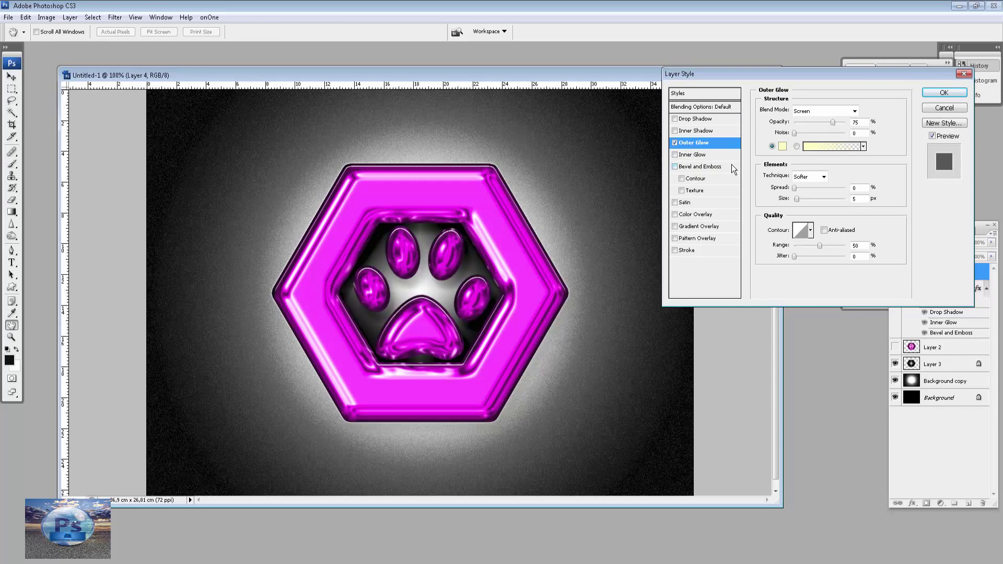
click(782, 146)
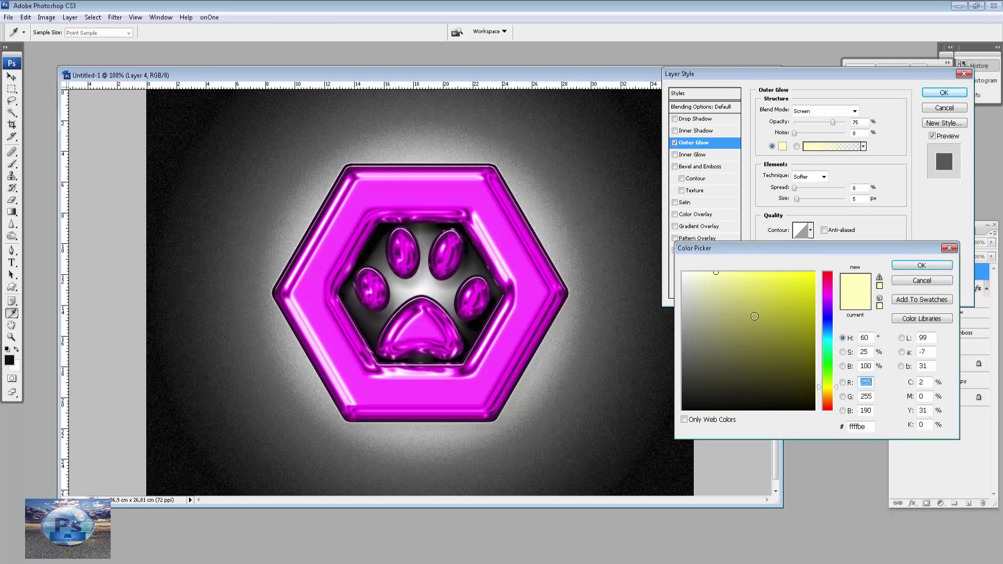
click(686, 276)
click(921, 266)
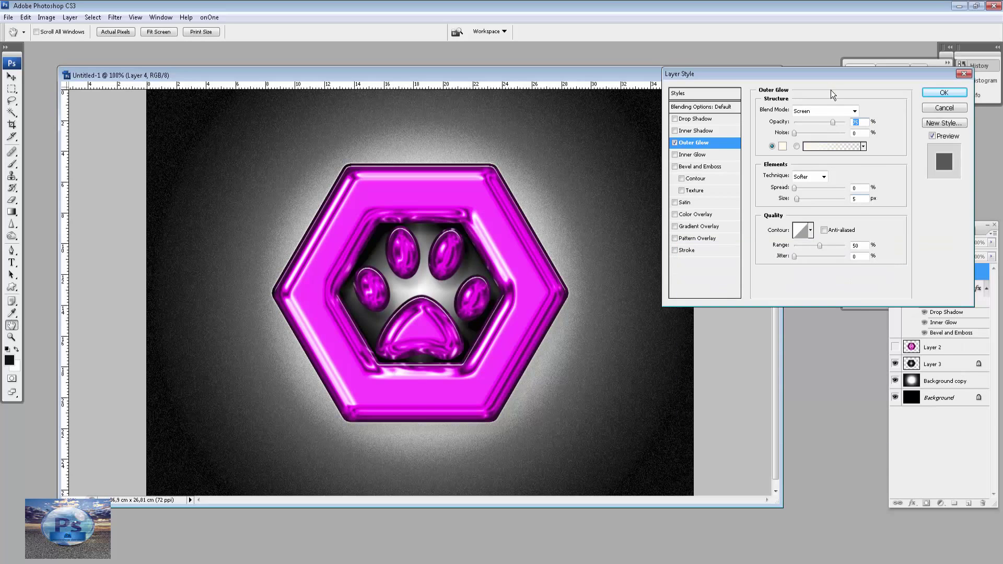
Set the glow to Soft Light, 50% opacity, spread 10 and size 70, and apply it
click(824, 110)
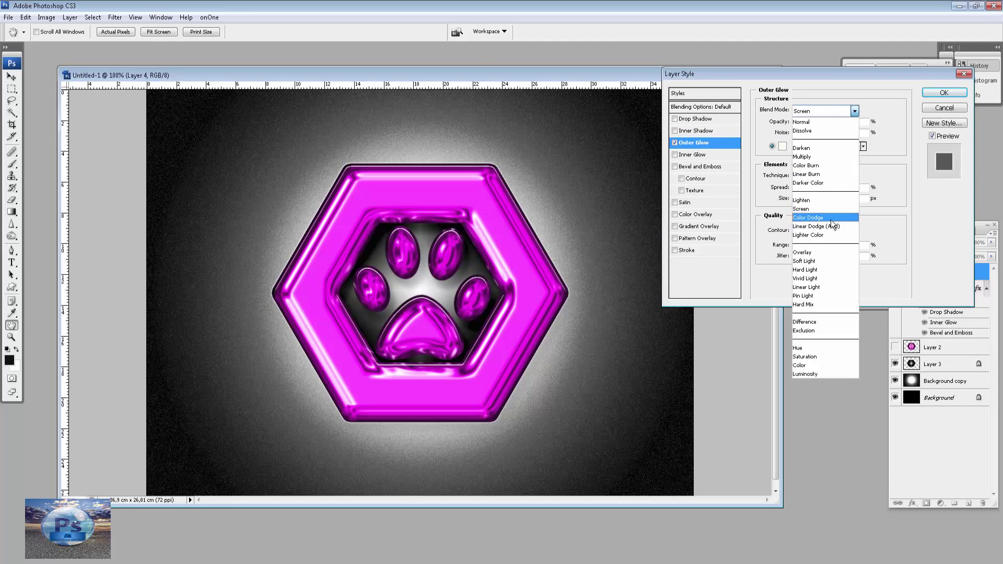
click(816, 261)
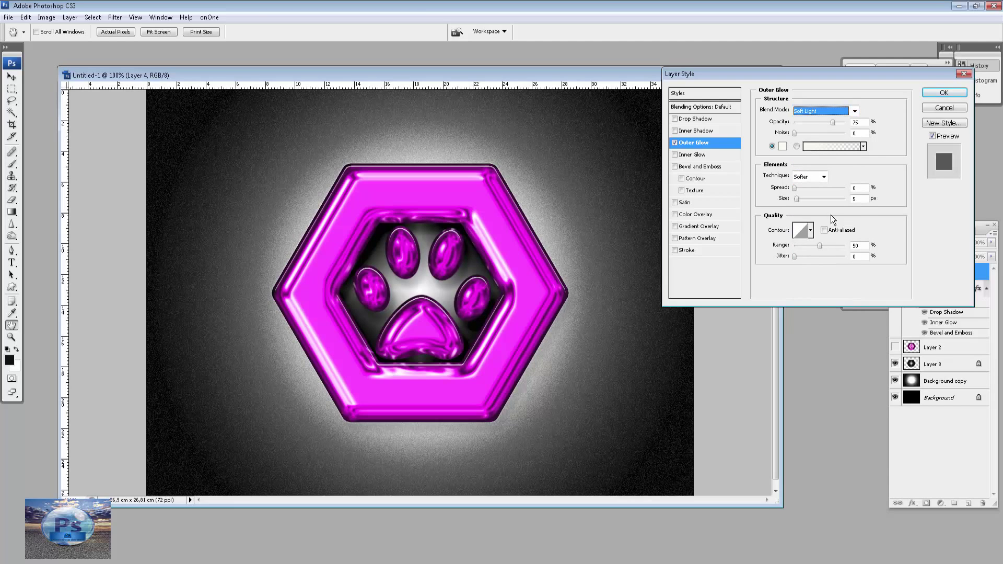
click(831, 123)
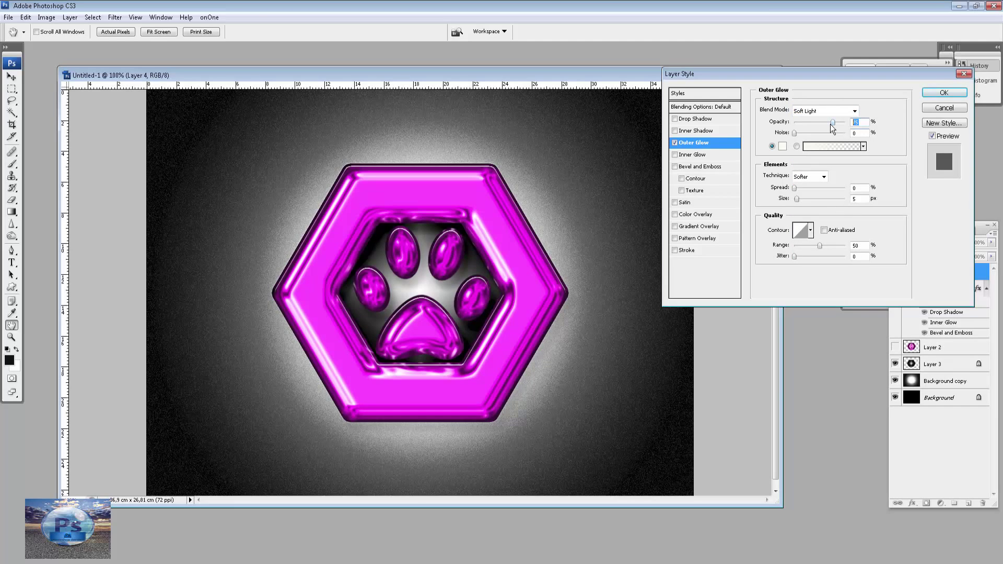
text(50)
click(795, 189)
click(849, 200)
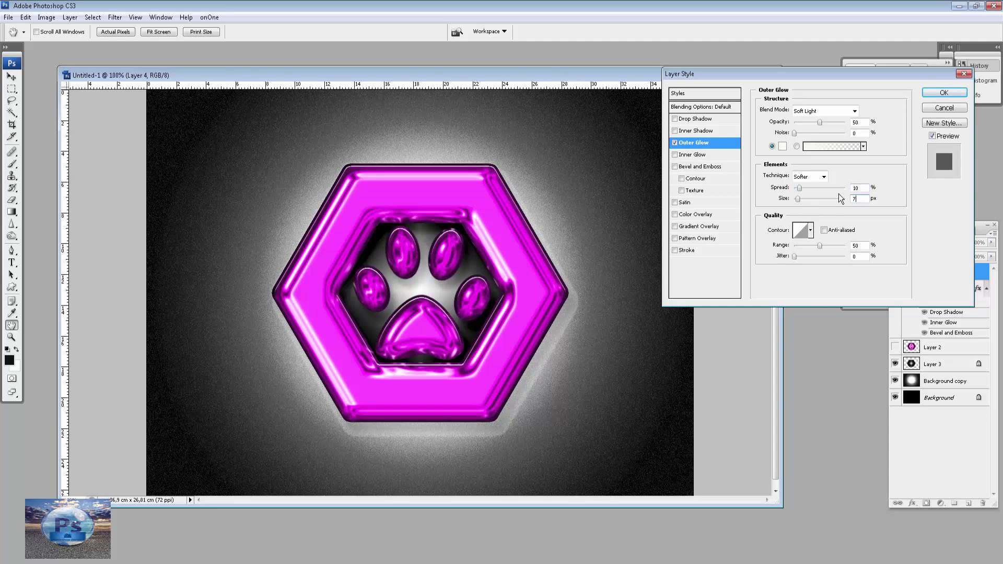
text(70)
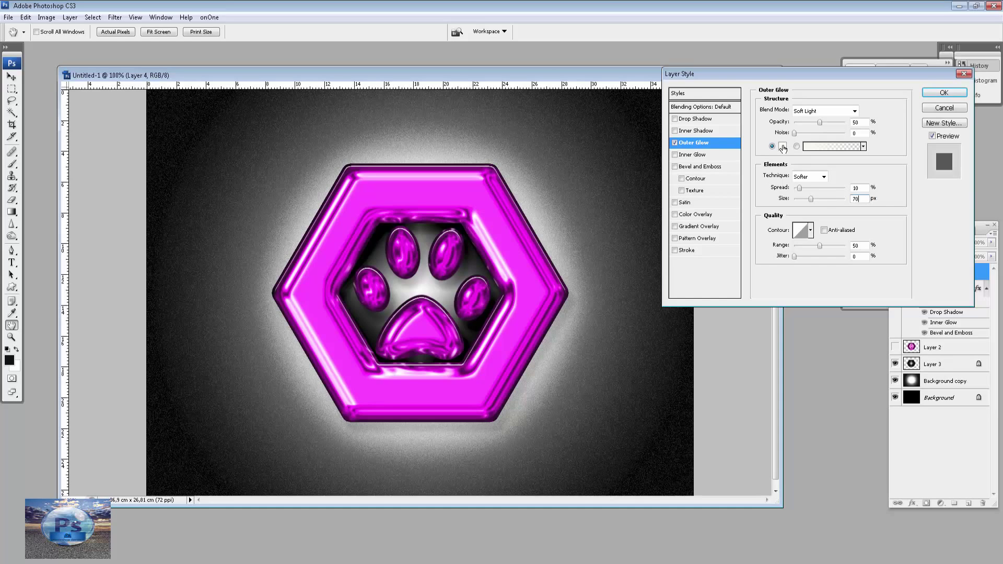
click(944, 93)
key(t)
click(396, 200)
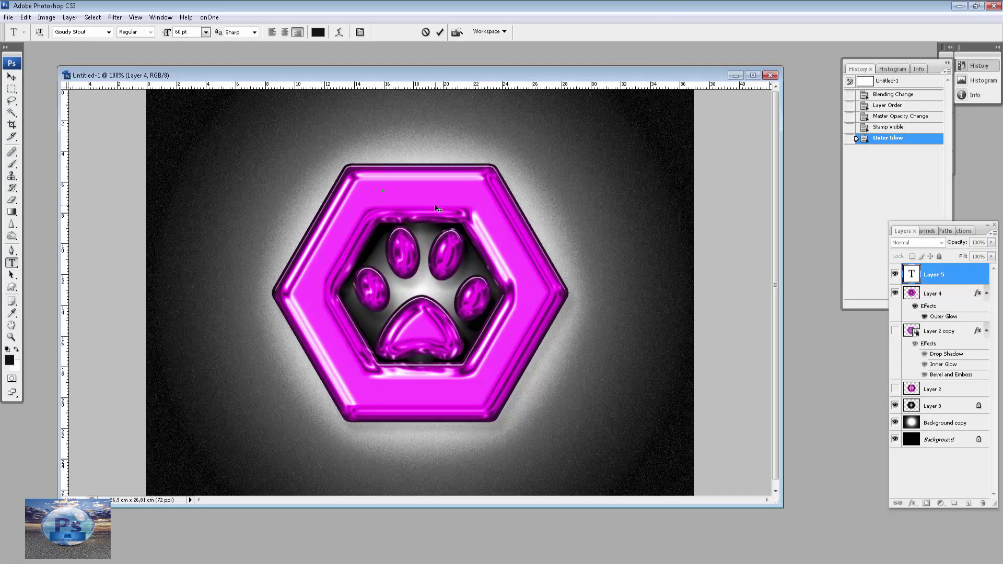
Type black 'P N K' lettering and move it into the hexagon's top band
text(P)
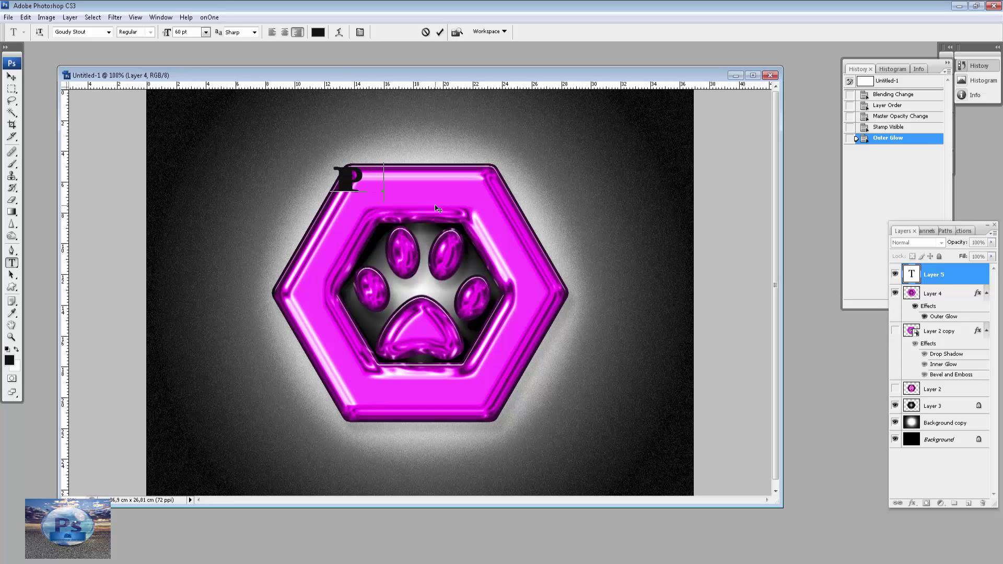
text( N K)
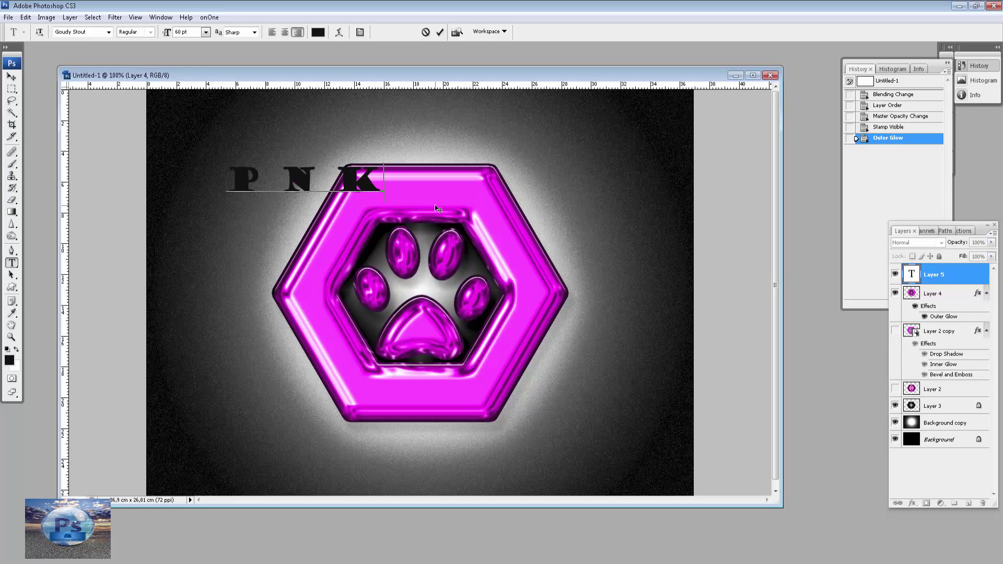
key(ctrl+Return)
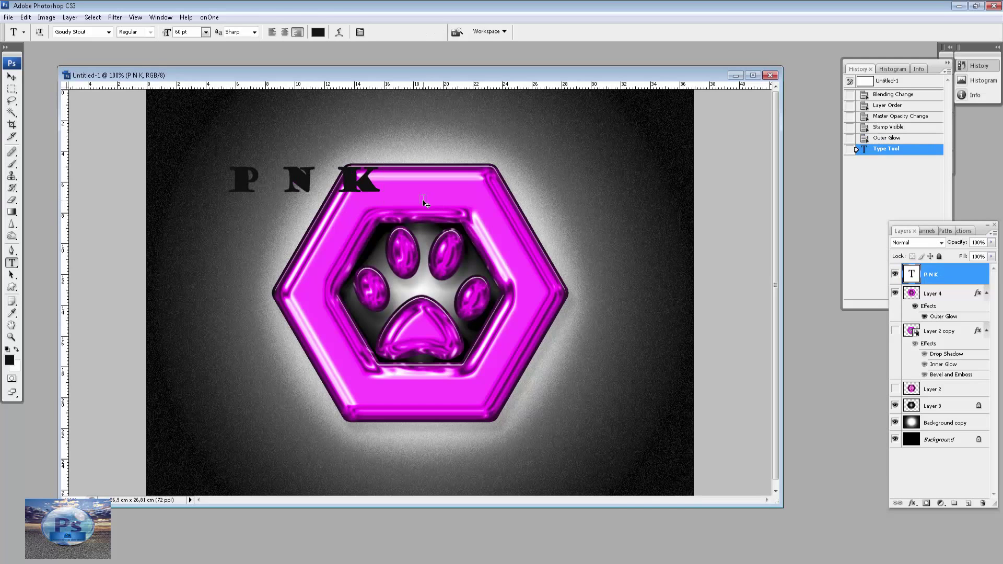
key(v)
drag(290, 203, 404, 213)
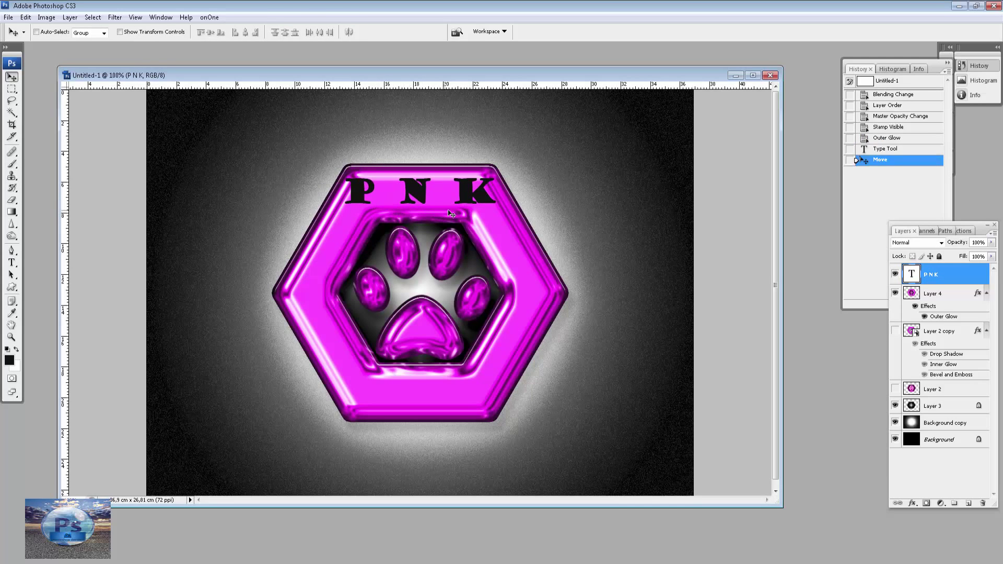
Scale the P N K lettering narrower and shorter, then commit the transform
key(ctrl+t)
drag(500, 194, 476, 196)
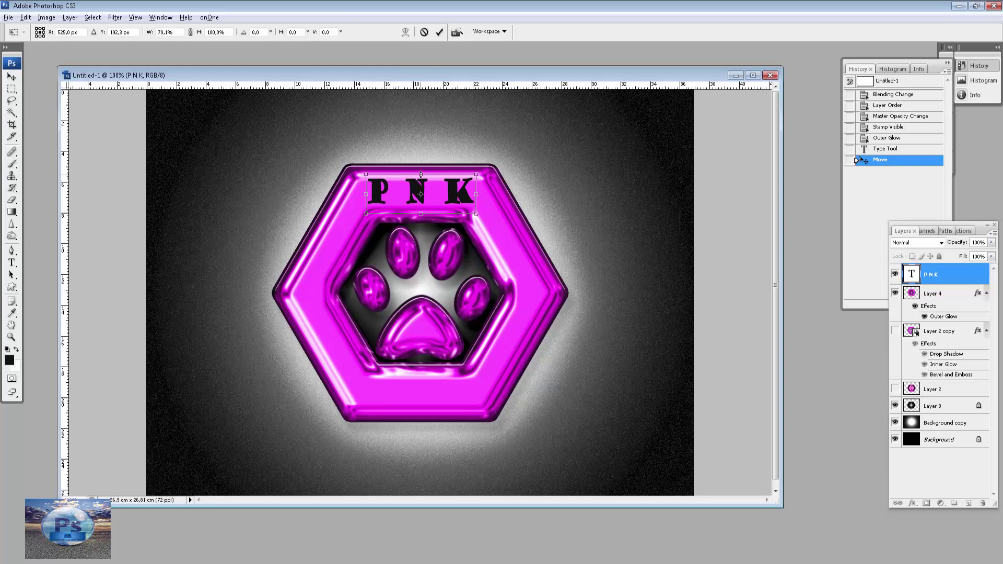
drag(421, 174, 420, 178)
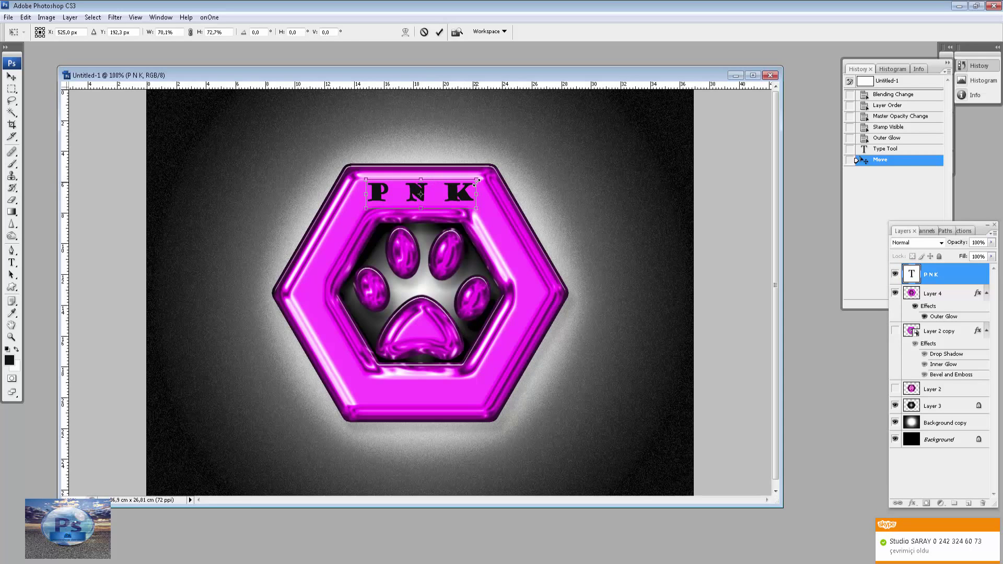
key(Return)
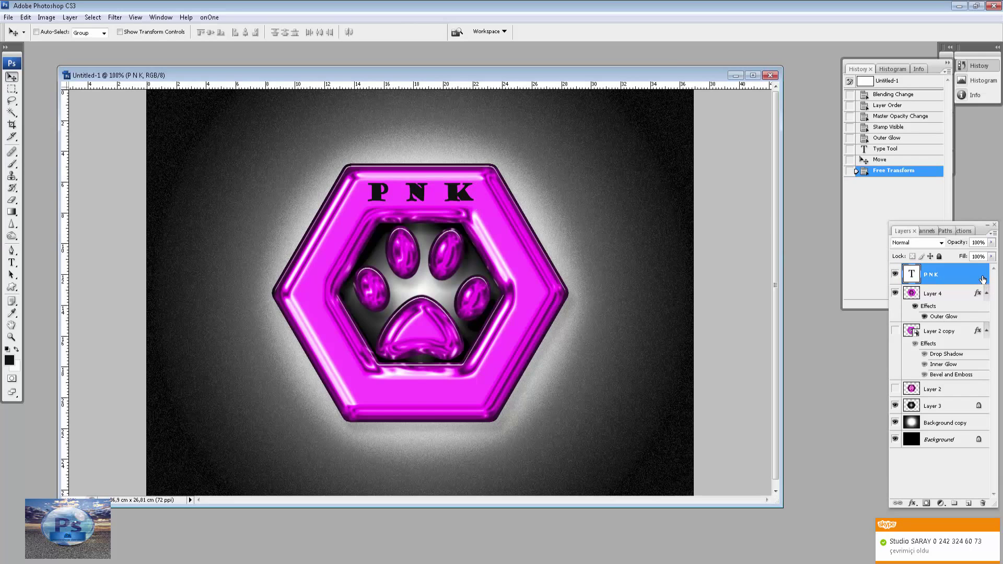
Give the P N K layer a colour overlay in the badge's sampled magenta, plus an inner shadow
double_click(983, 279)
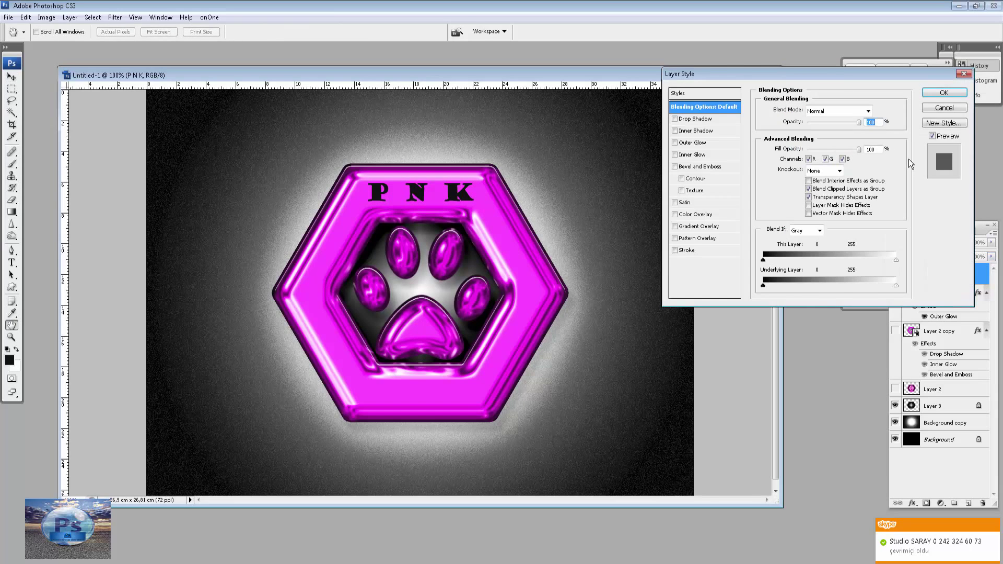
click(701, 214)
click(872, 113)
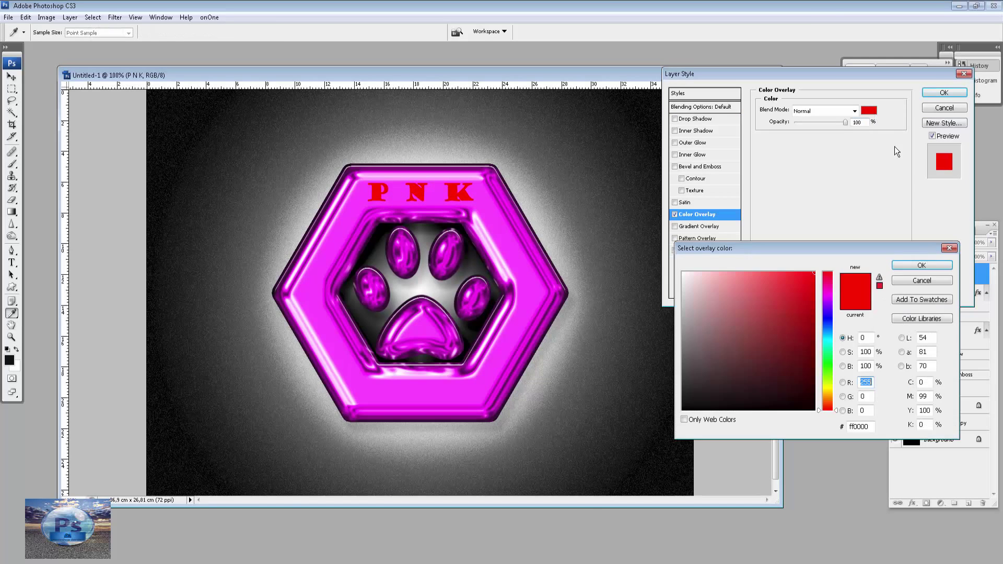
click(514, 245)
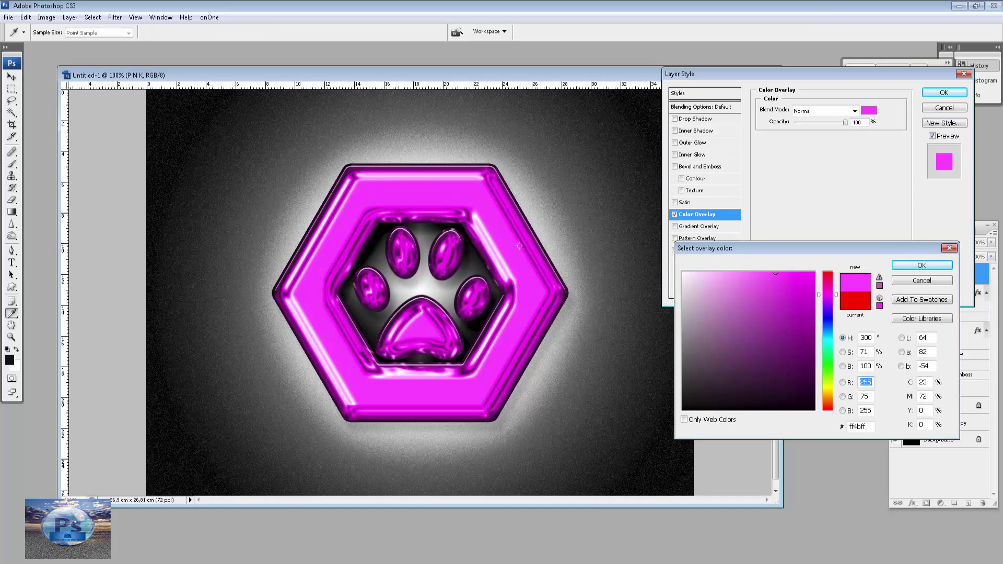
click(922, 265)
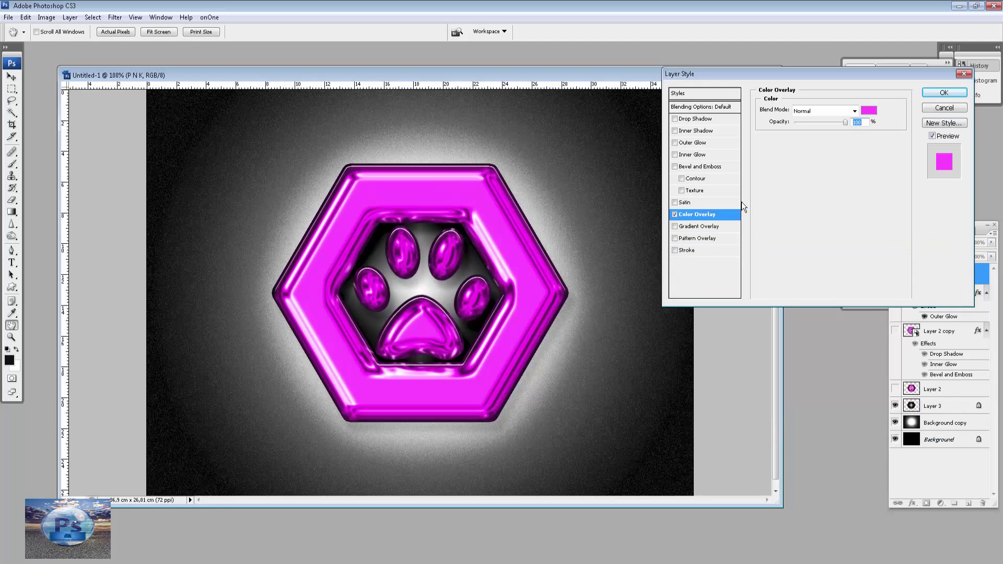
click(689, 131)
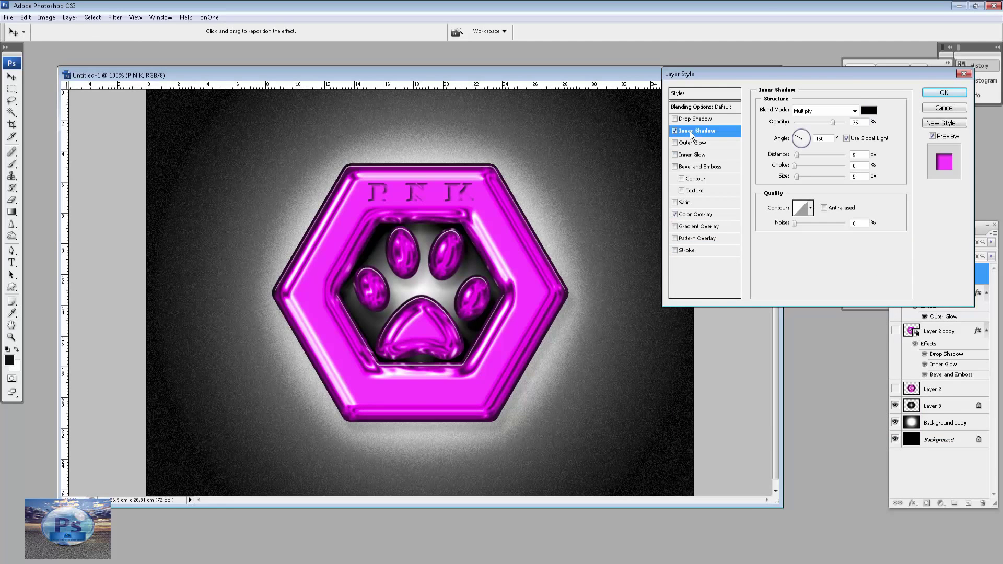
Tune the letters' inner shadow to 100% opacity, distance 2, choke 4, size 6, with drop shadow off
drag(832, 122, 850, 126)
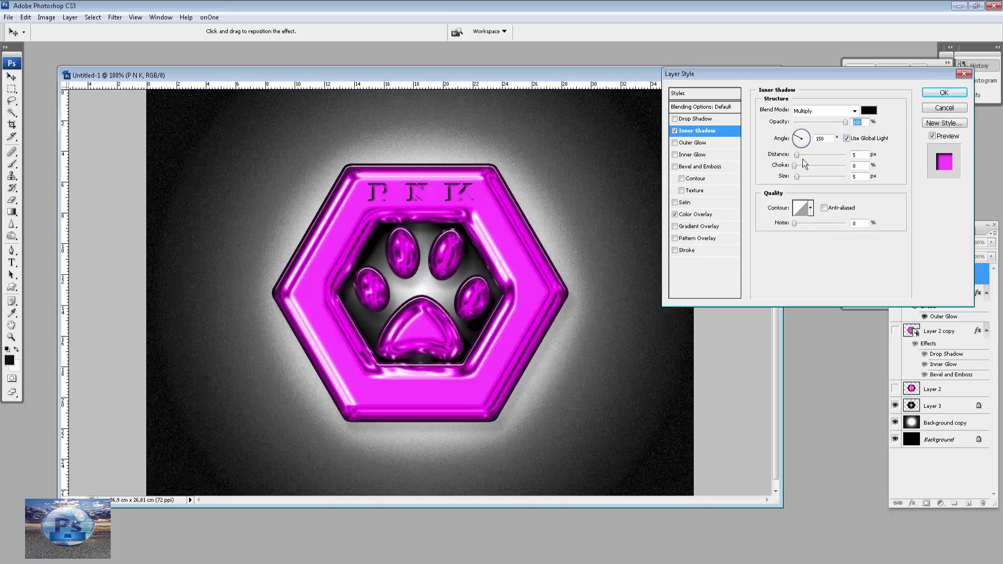
mouse_move(798, 158)
mouse_down()
mouse_move(815, 158)
mouse_move(789, 157)
mouse_move(801, 158)
mouse_move(802, 179)
mouse_up()
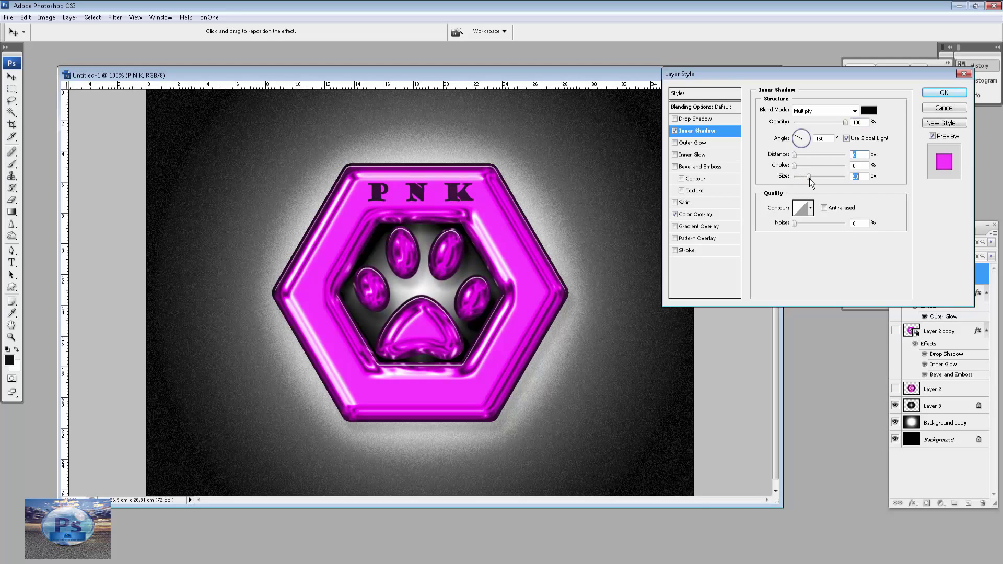
drag(802, 180, 803, 180)
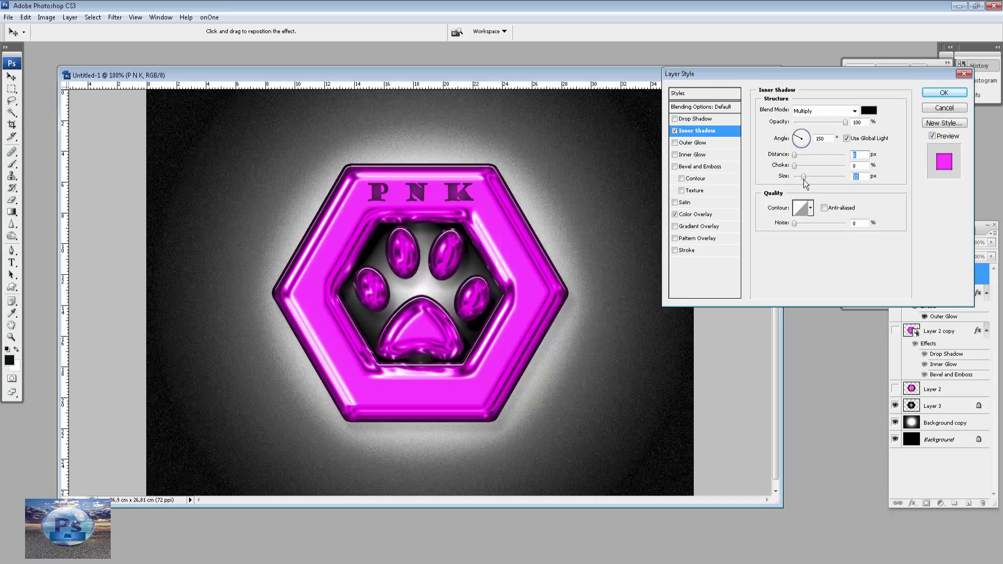
click(701, 130)
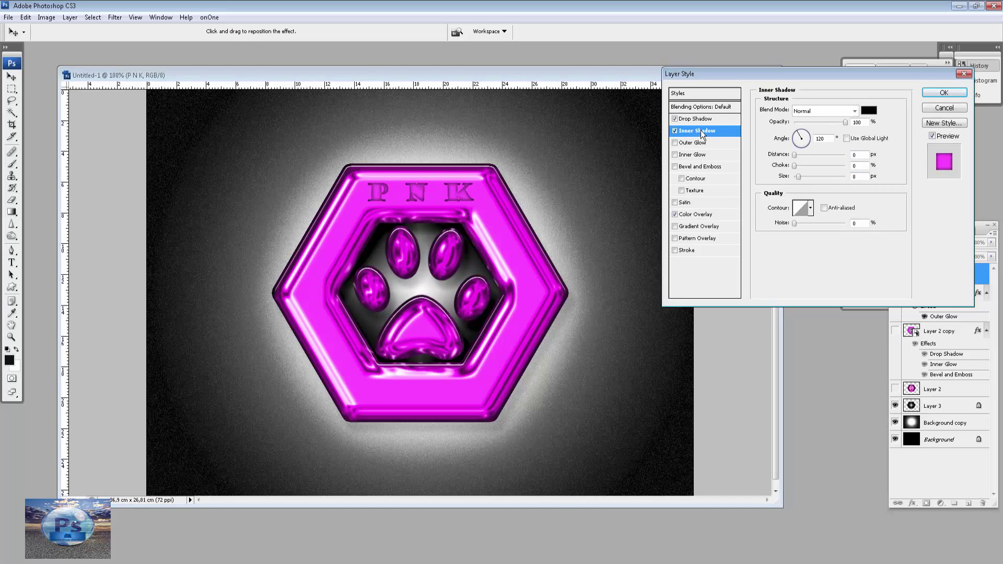
click(675, 118)
click(794, 156)
drag(794, 167, 798, 179)
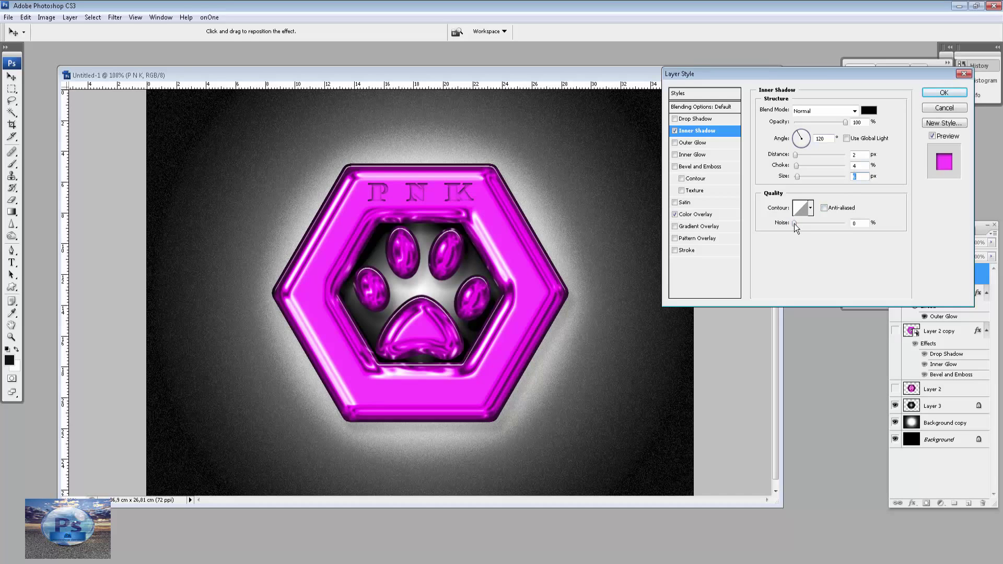
text(6)
key(Tab)
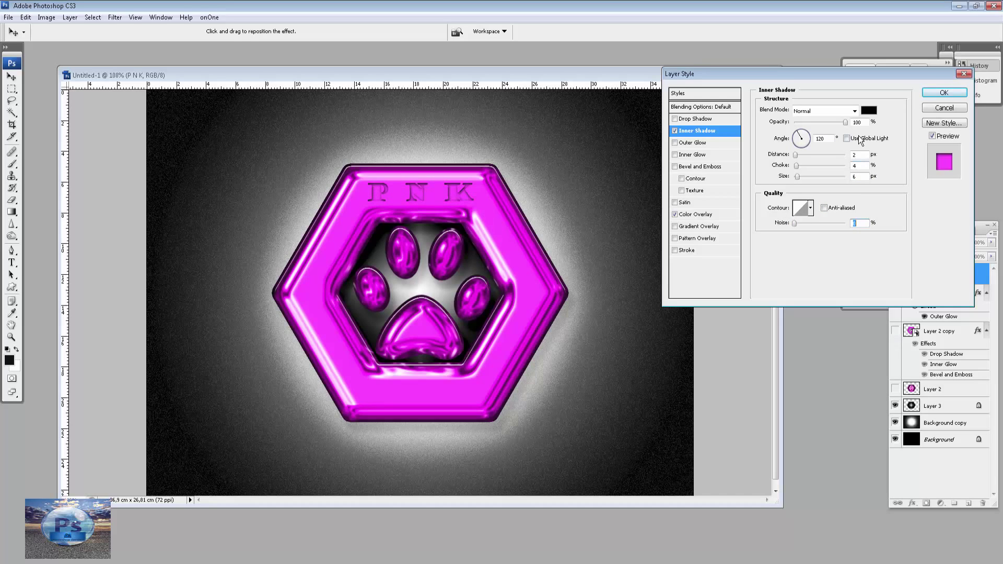